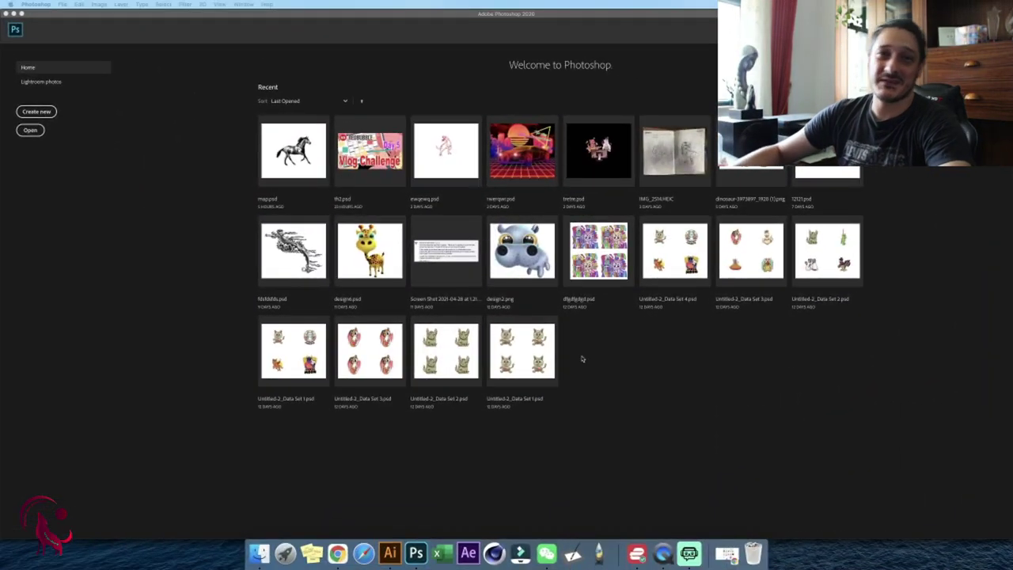
- Create a new 2000 x 2000 px, 300-resolution document with a white background
left_click(62, 3)
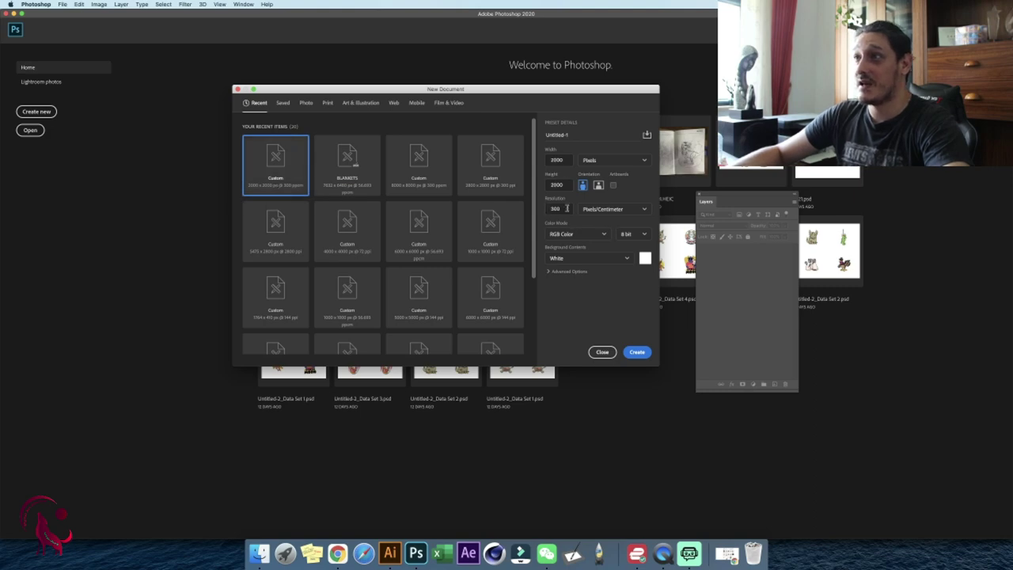
left_click(642, 354)
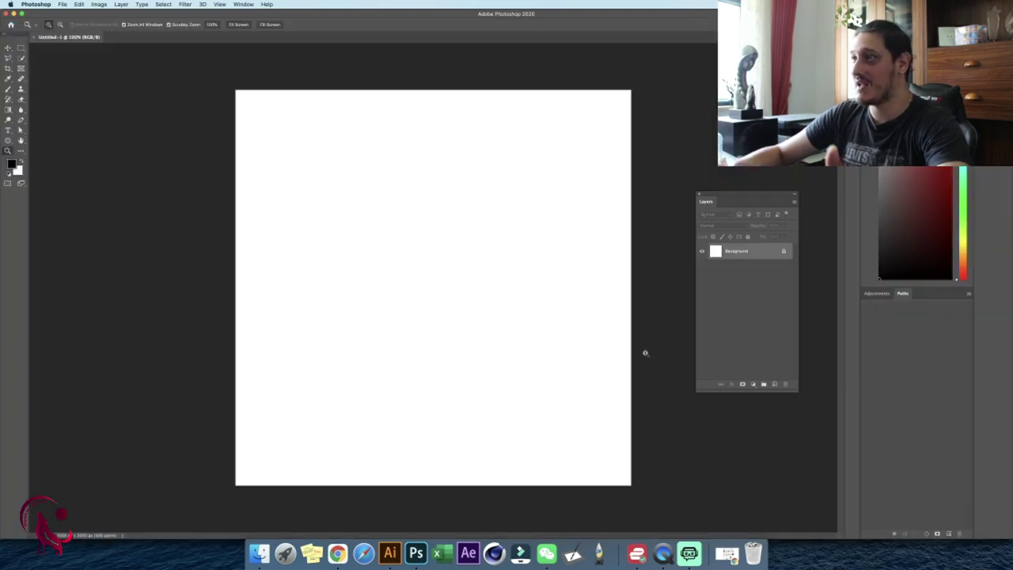
- Place turtle-863336_1280.jpg from Downloads onto the canvas as a new layer
left_click(260, 552)
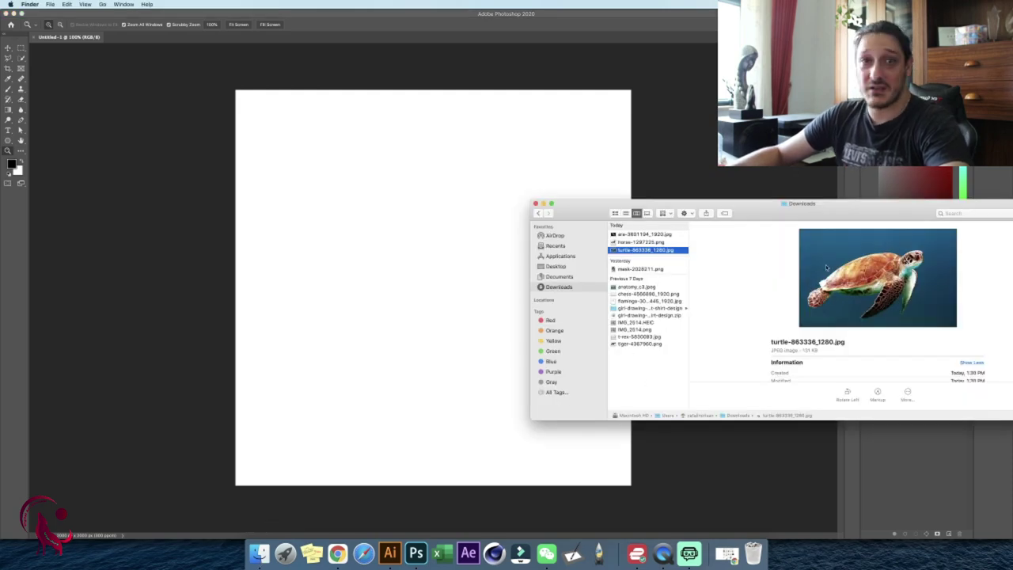
left_click(648, 236)
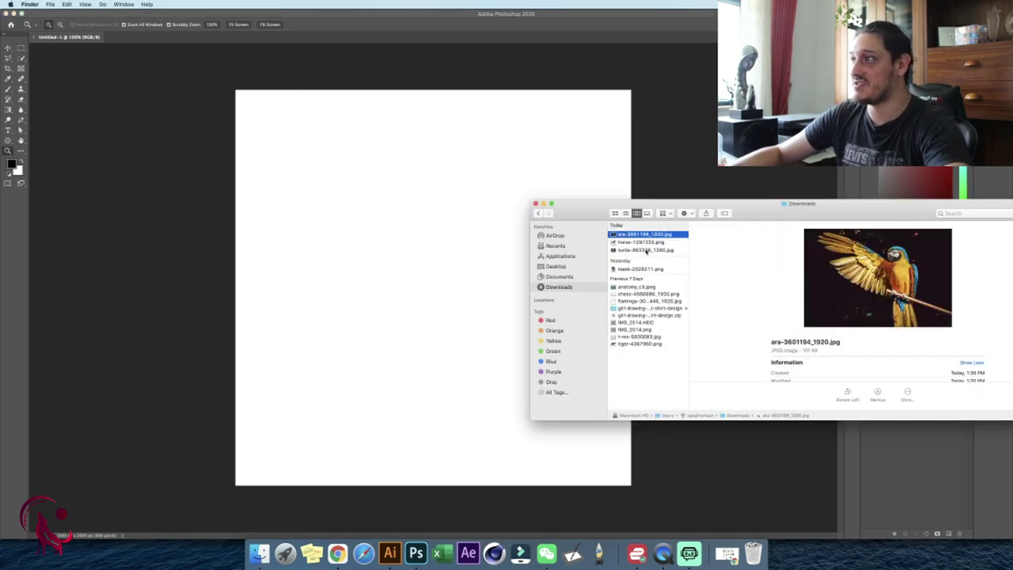
left_click(646, 250)
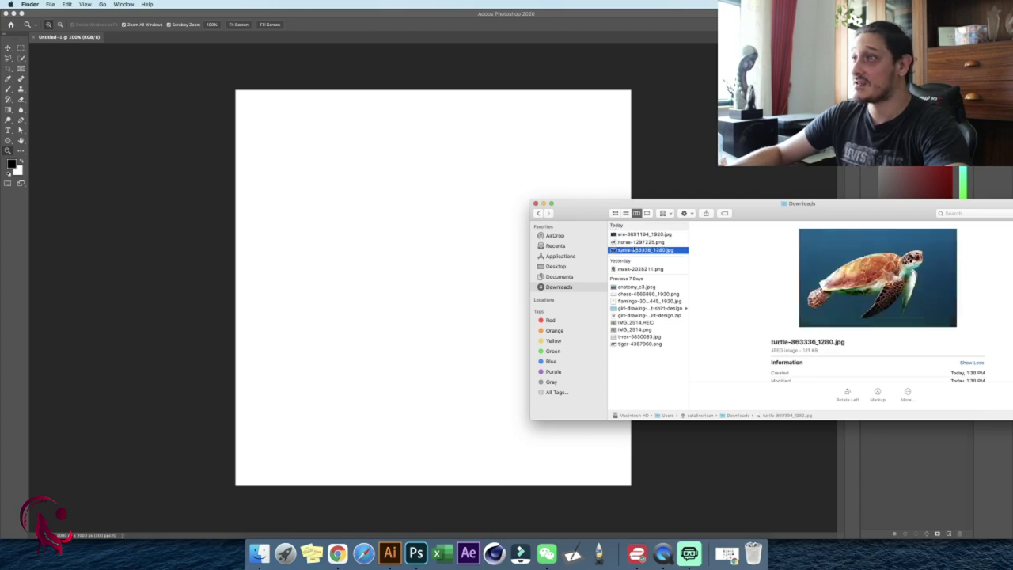
left_click_drag(665, 252, 443, 250)
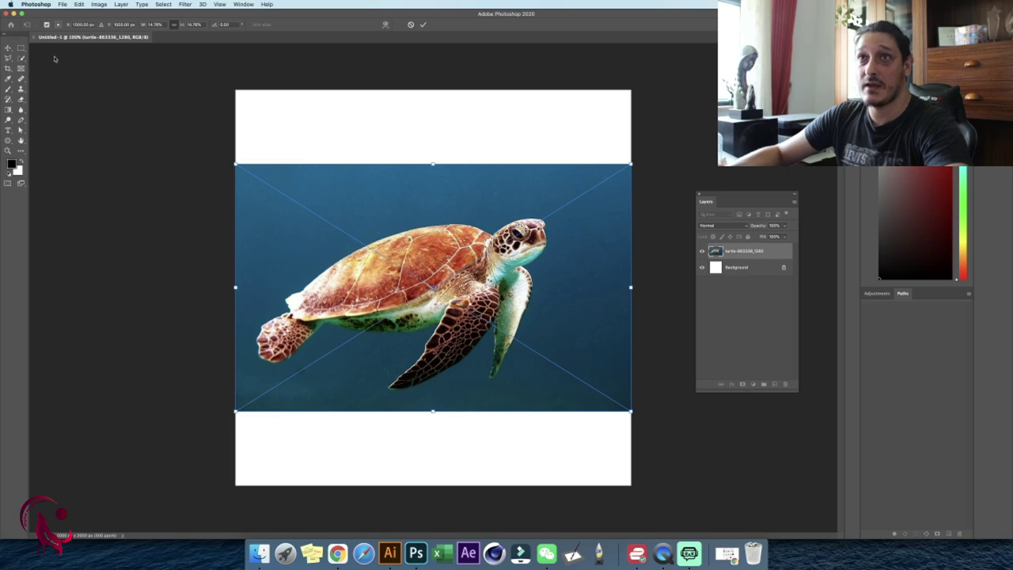
left_click(423, 25)
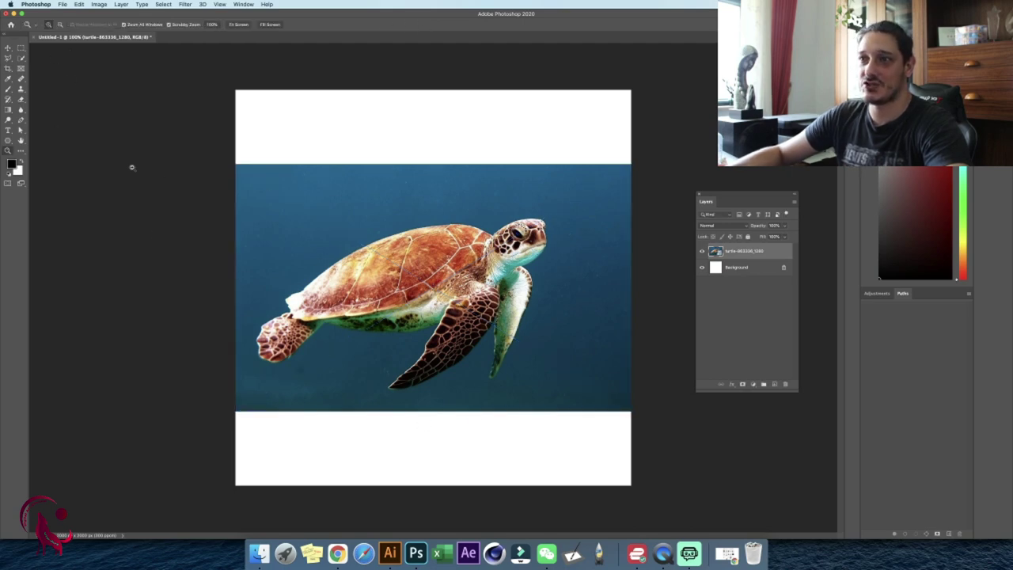
- Quick-select the blue water around the turtle and fit the document on screen
left_click(21, 57)
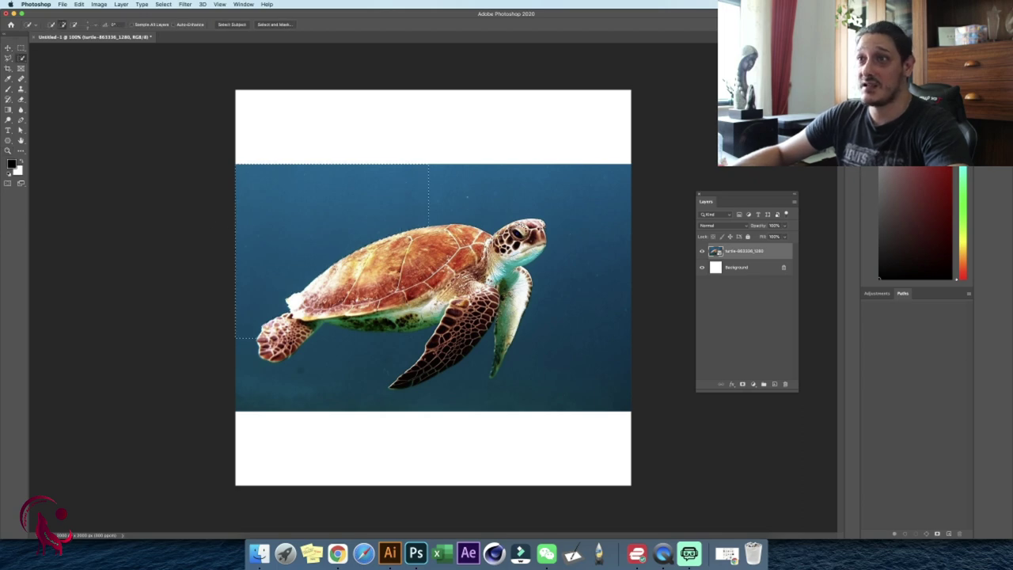
mouse_move(562, 212)
left_mouse_down()
mouse_move(621, 315)
mouse_move(499, 384)
mouse_move(396, 405)
mouse_move(278, 394)
left_mouse_up()
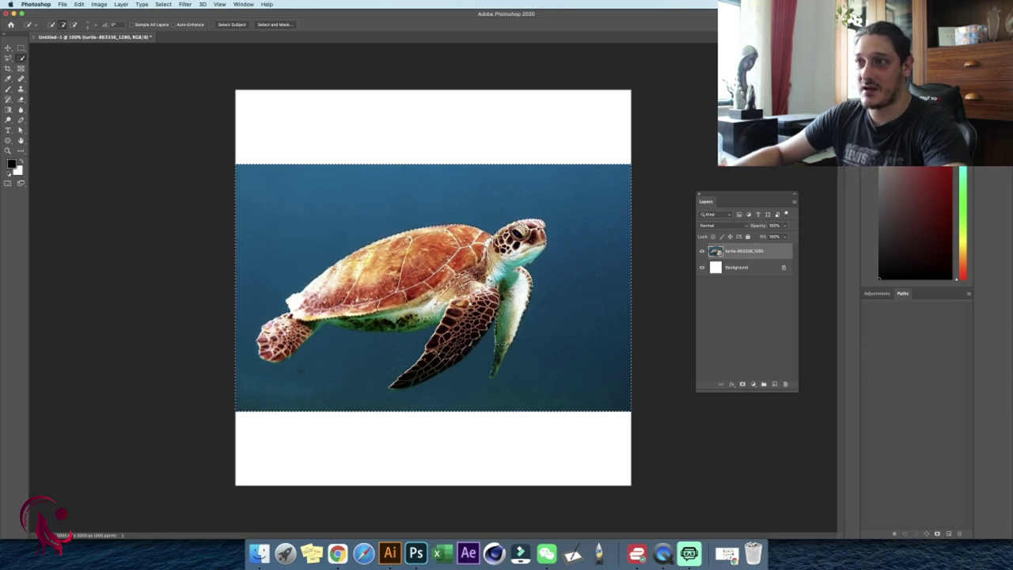
scroll(363, 323, "up", 5)
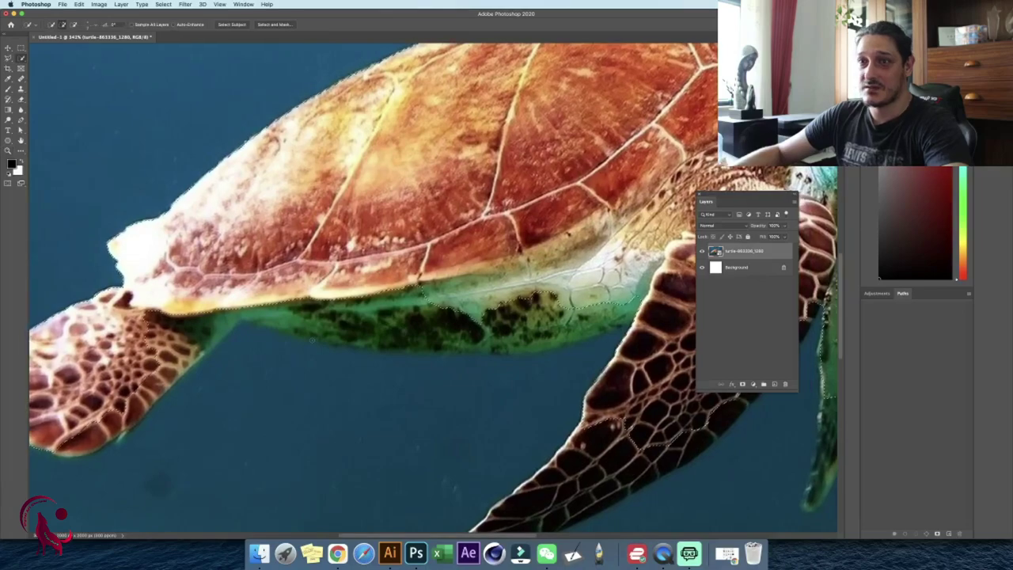
key("super+0")
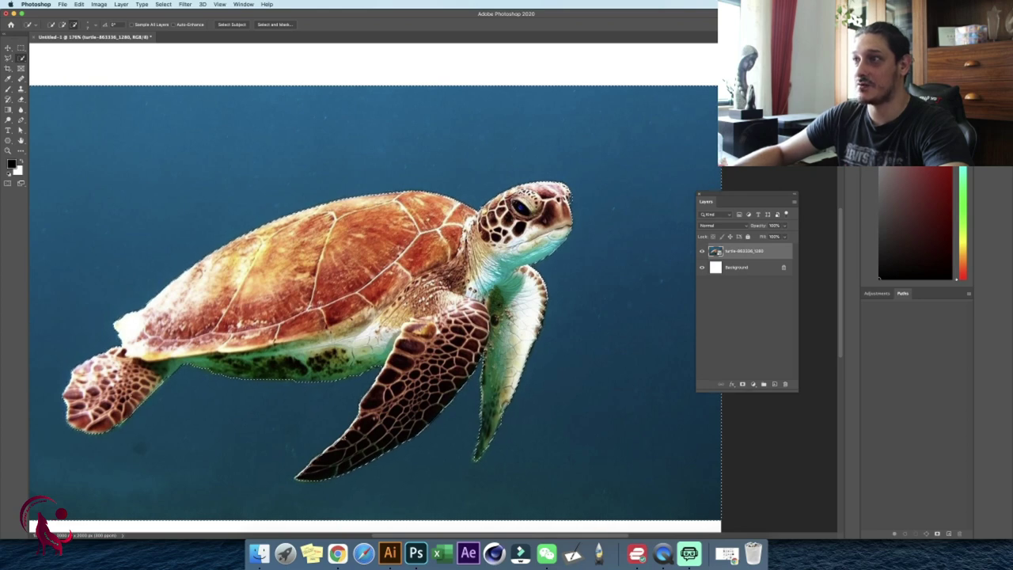
key("z")
key("ctrl+d")
key("ctrl+0")
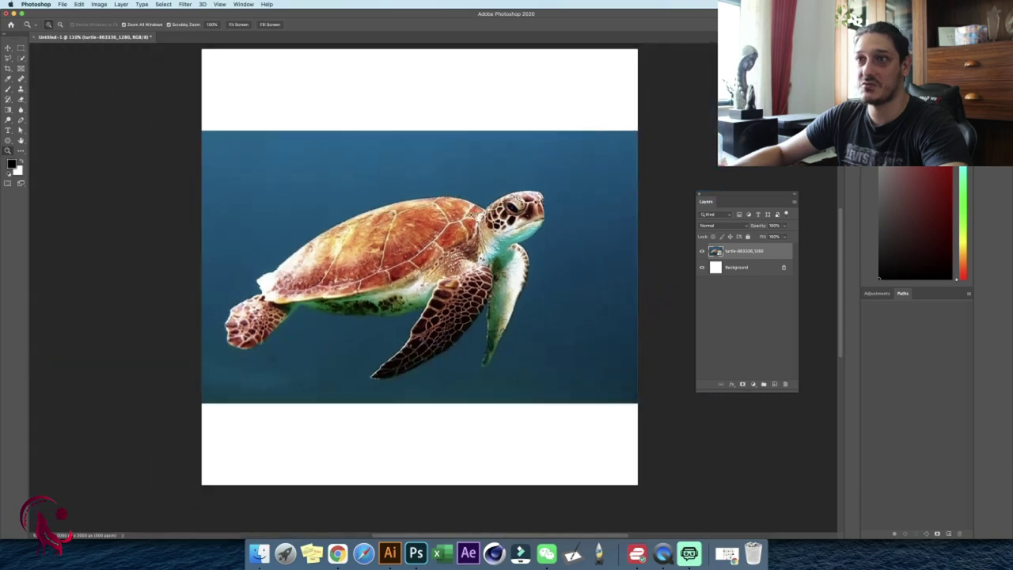
- Reselect the water, invert the selection, and copy the turtle onto Layer 1
key("w")
left_click(479, 213)
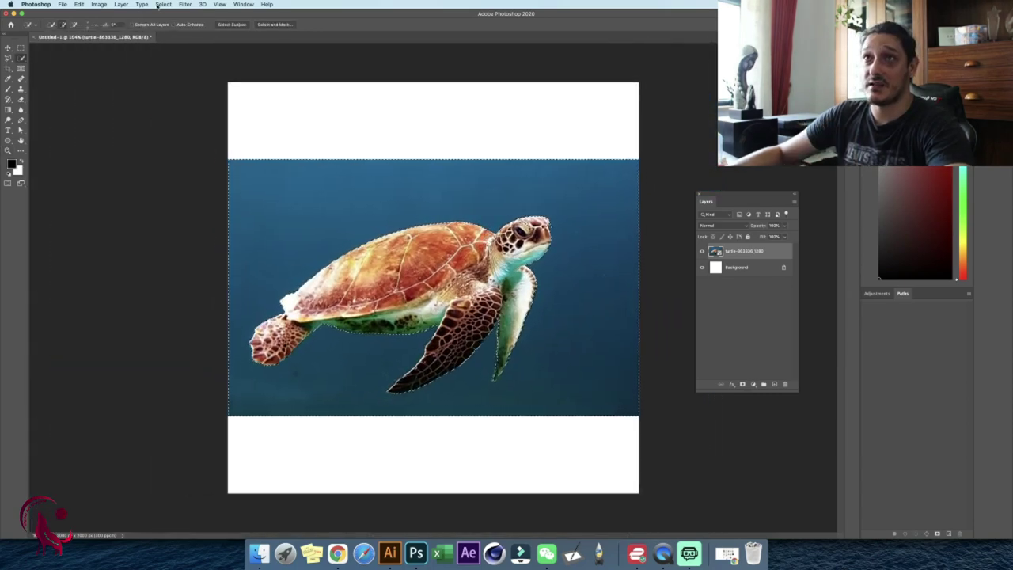
left_click(163, 5)
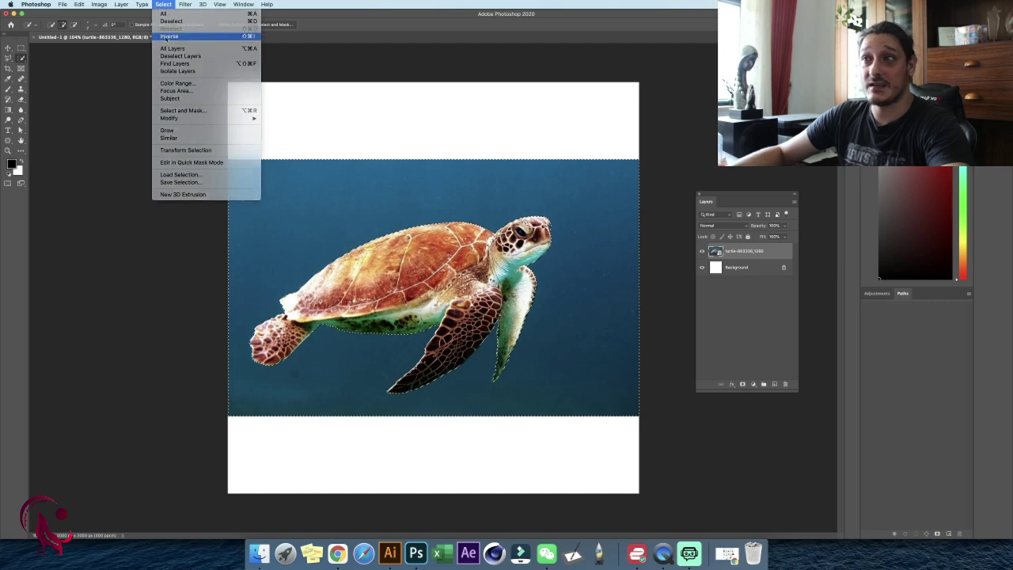
left_click(167, 36)
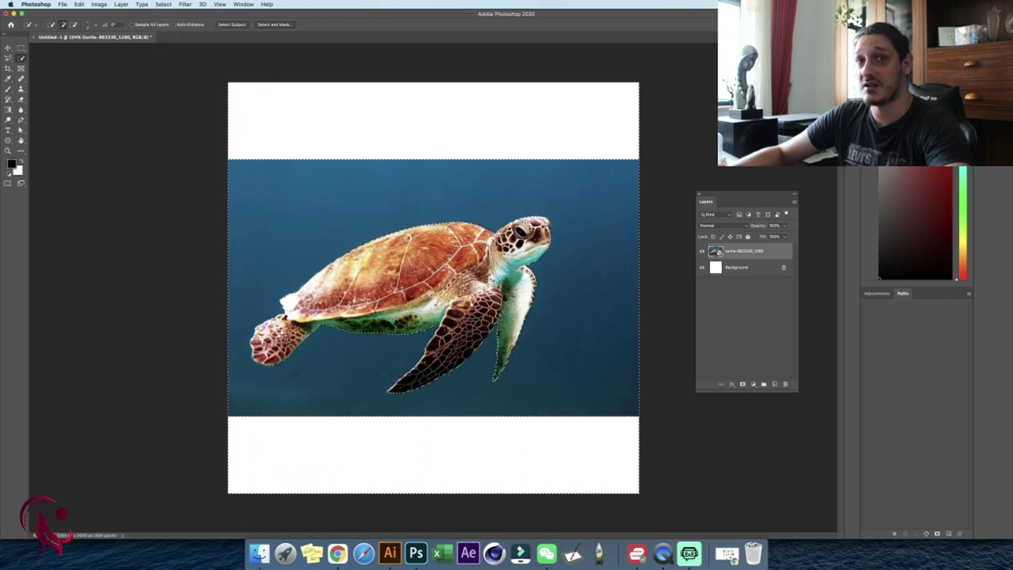
key("super+j")
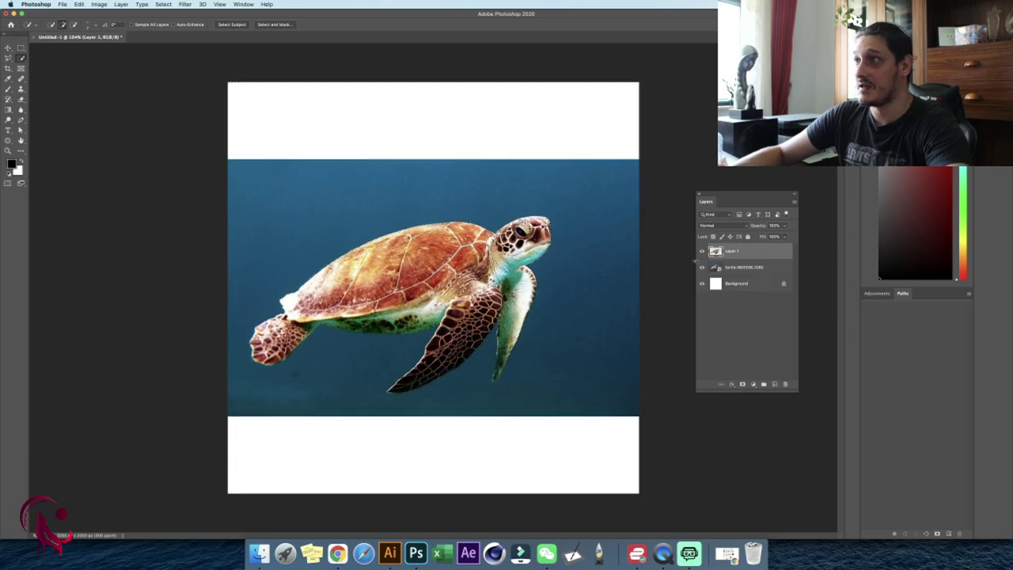
- Hide the original photo layer and scale the Layer 1 turtle down slightly
left_click(701, 268)
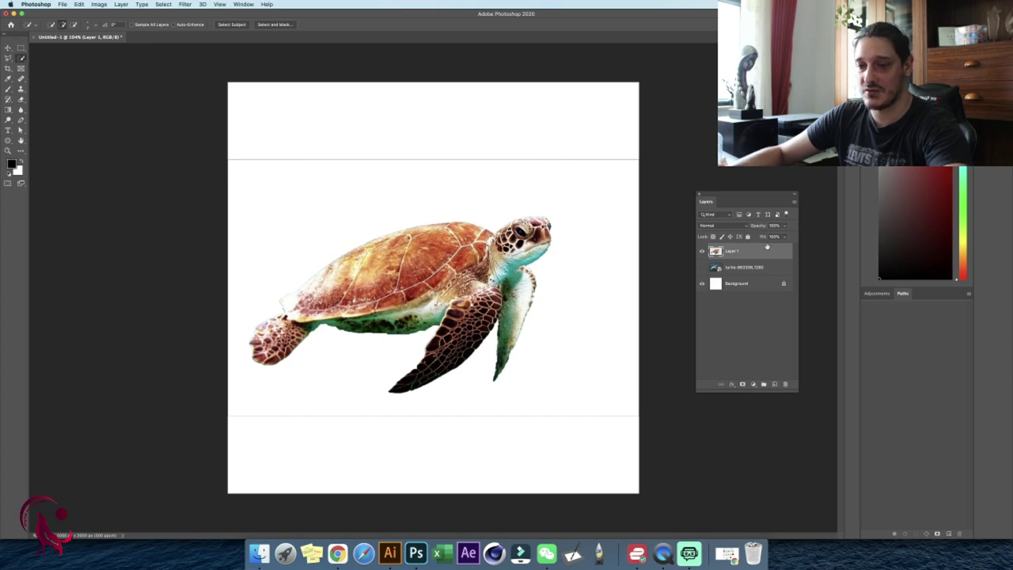
key("super+t")
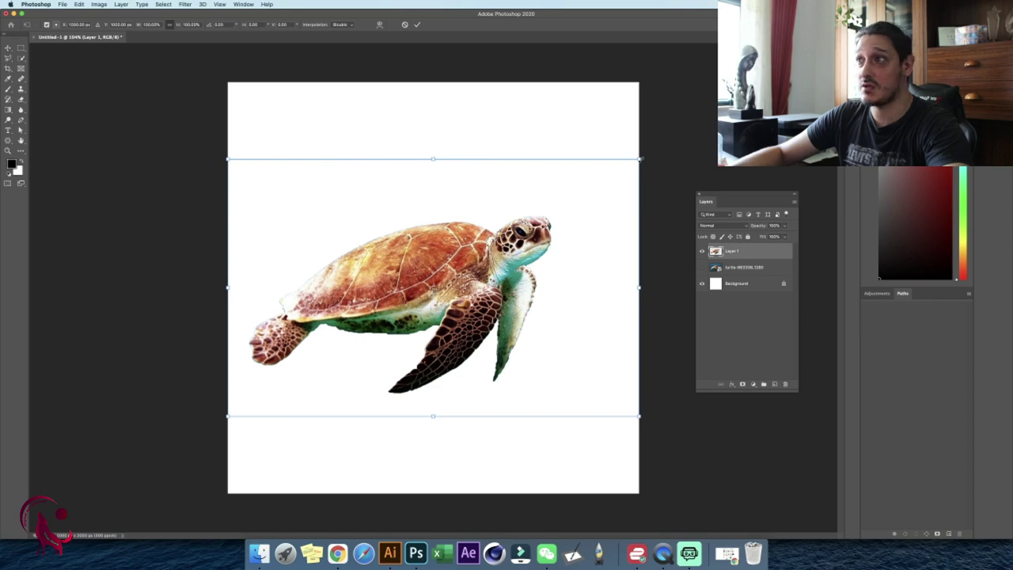
left_click_drag(640, 158, 622, 169)
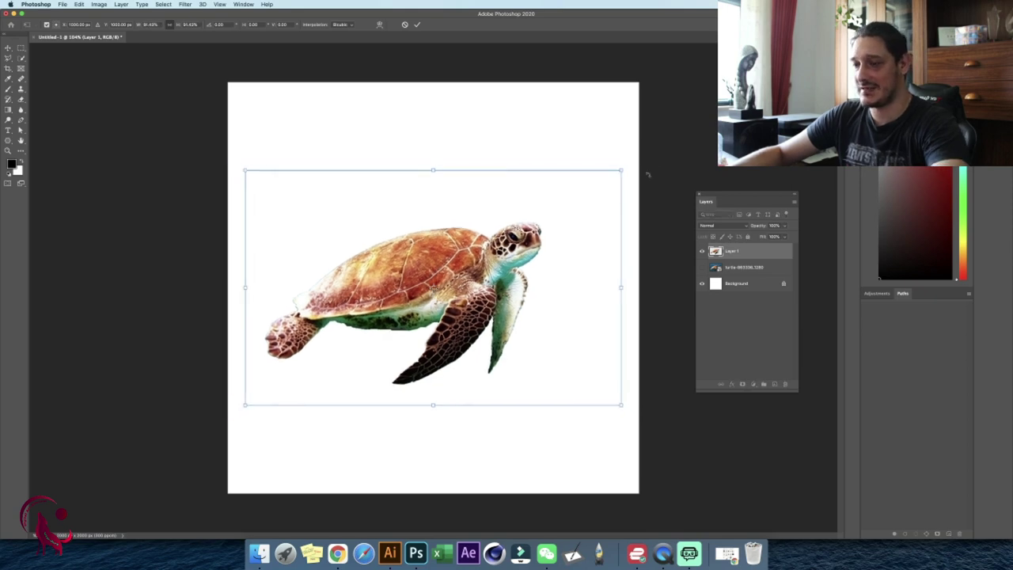
key("Return")
- Erase the faint leftover lines along the turtle cut-out's edges
key("e")
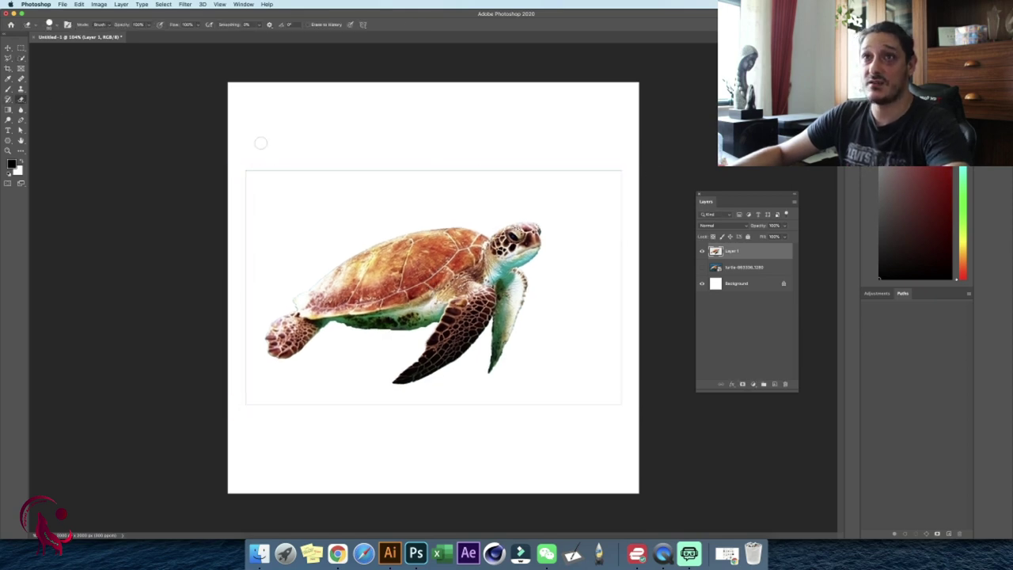
mouse_move(244, 167)
left_mouse_down()
mouse_move(573, 162)
mouse_move(613, 363)
left_mouse_up()
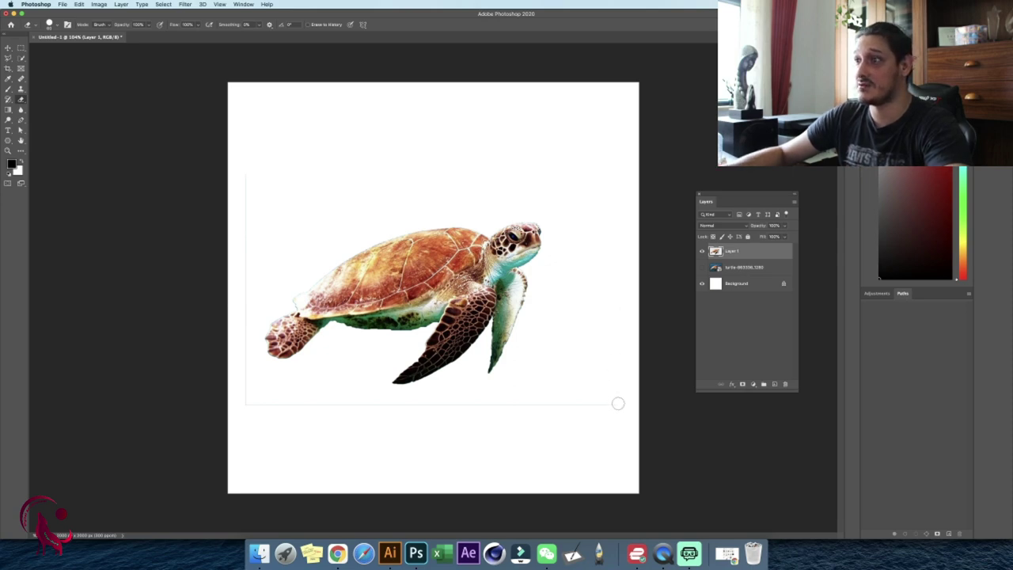
mouse_move(614, 405)
left_mouse_down()
mouse_move(245, 406)
mouse_move(234, 254)
mouse_move(245, 175)
left_mouse_up()
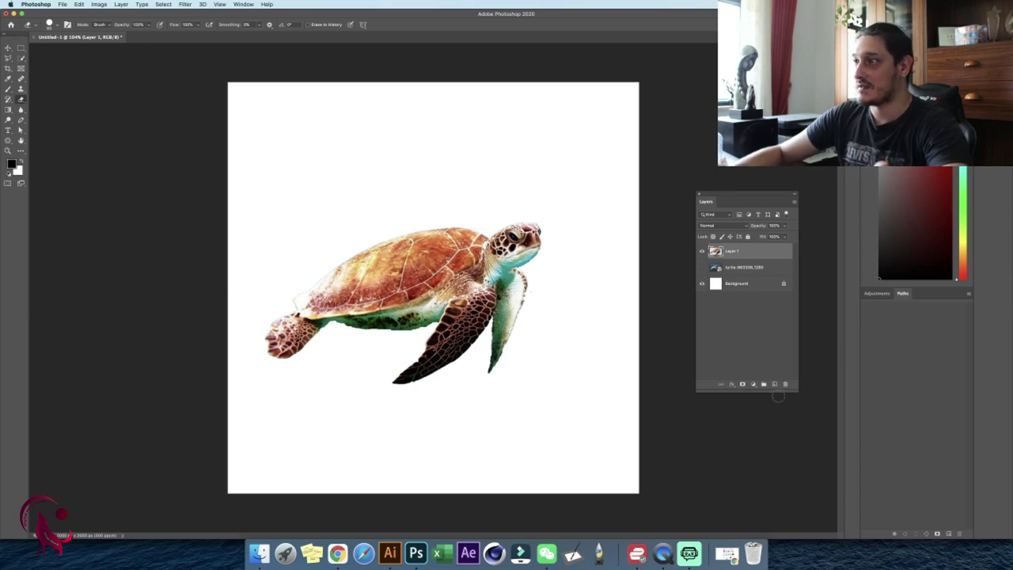
- Add a new layer, hide the turtle, and set a Hard Round brush at size 1
left_click(774, 384)
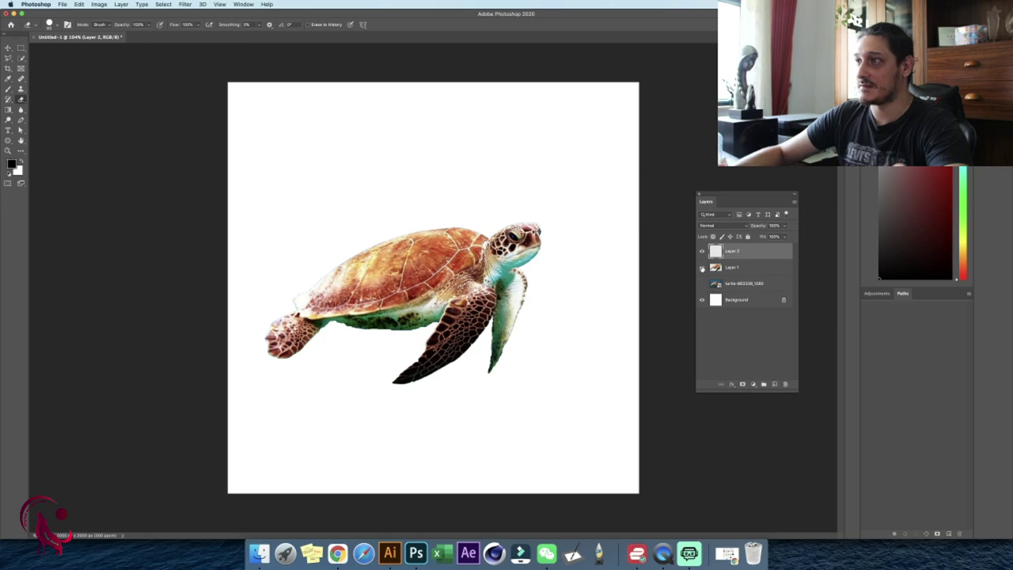
left_click(702, 268)
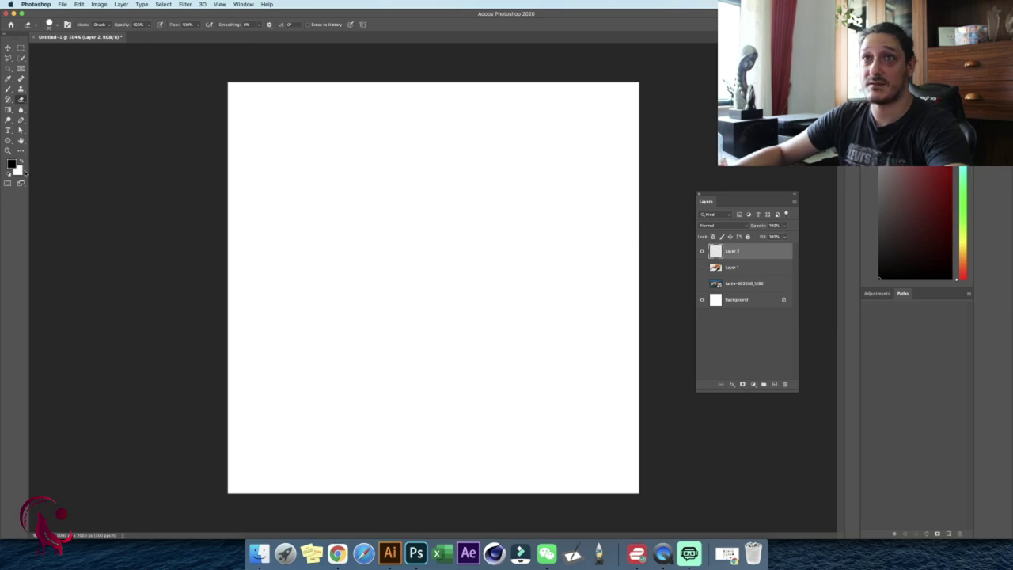
left_click(8, 88)
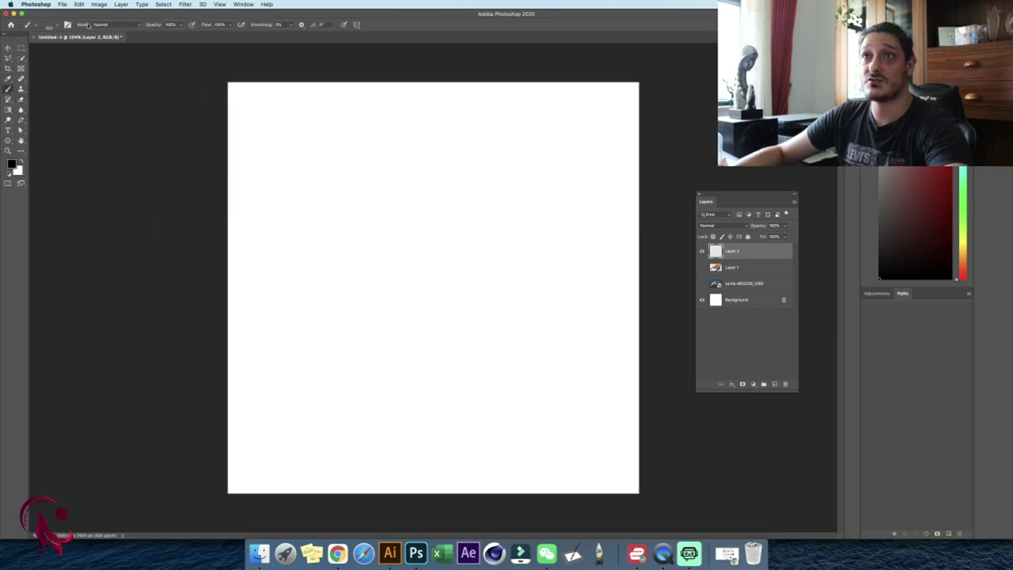
left_click(56, 25)
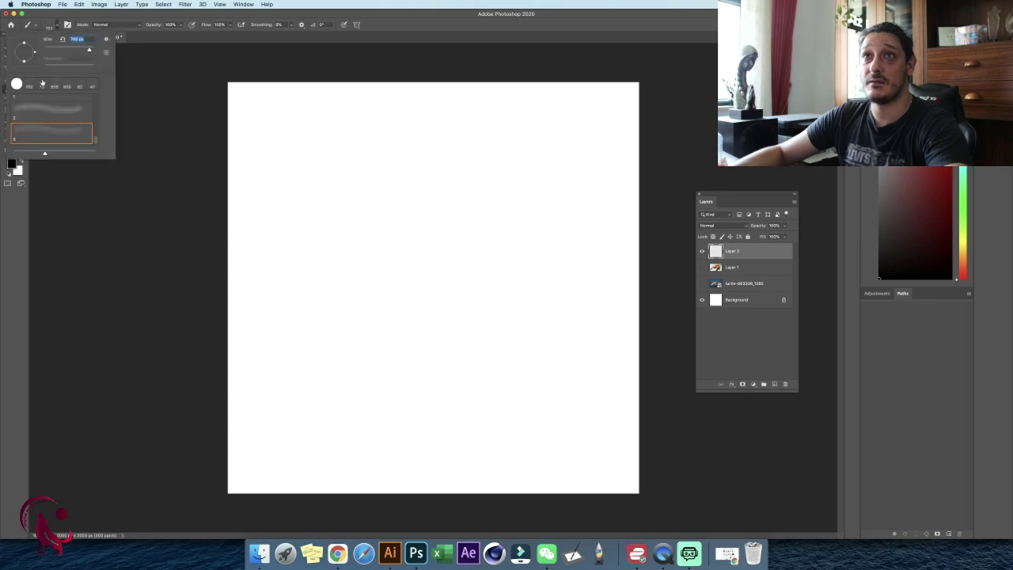
scroll(47, 127, "up", 5)
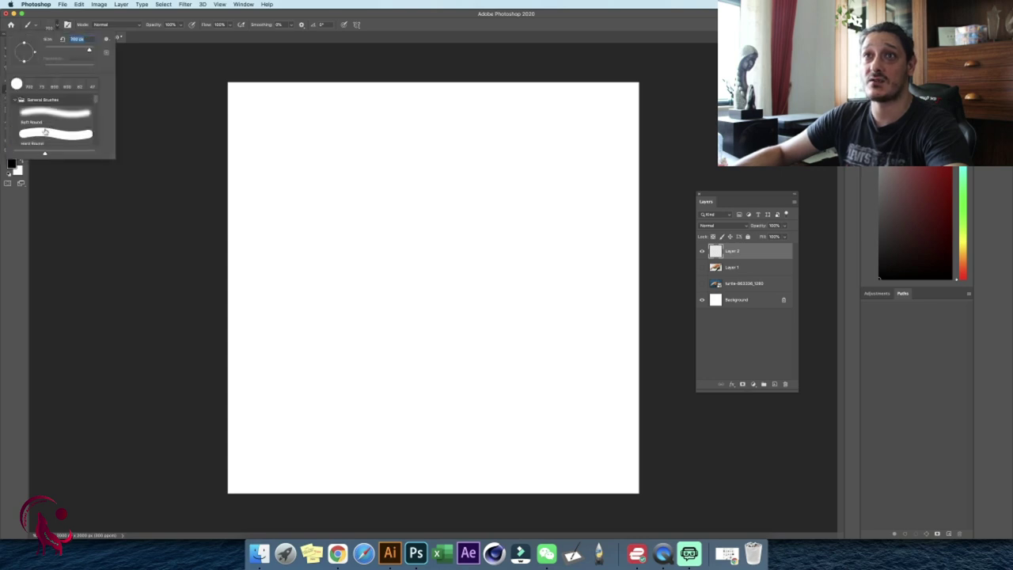
left_click(45, 133)
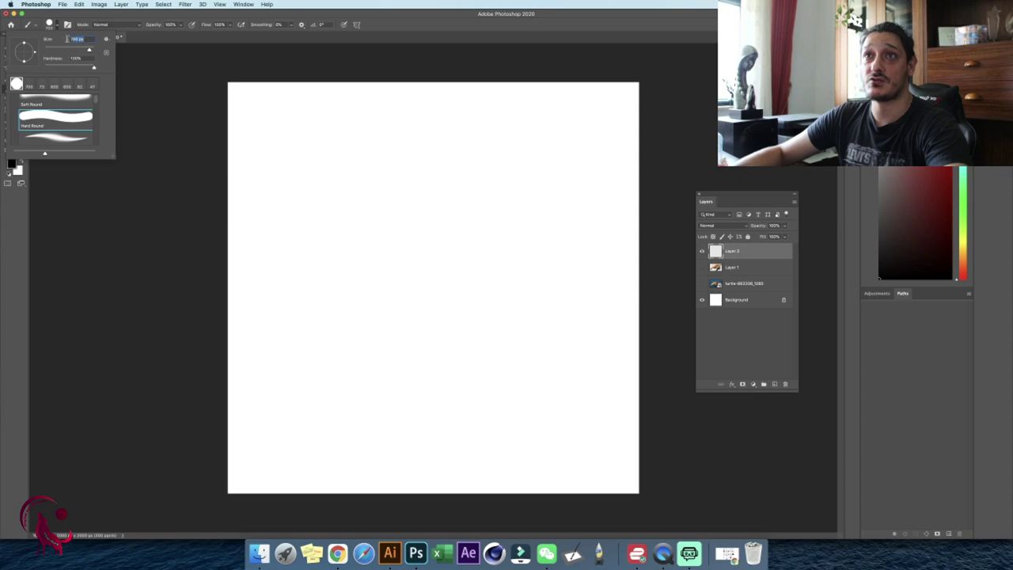
type("1")
key("Return")
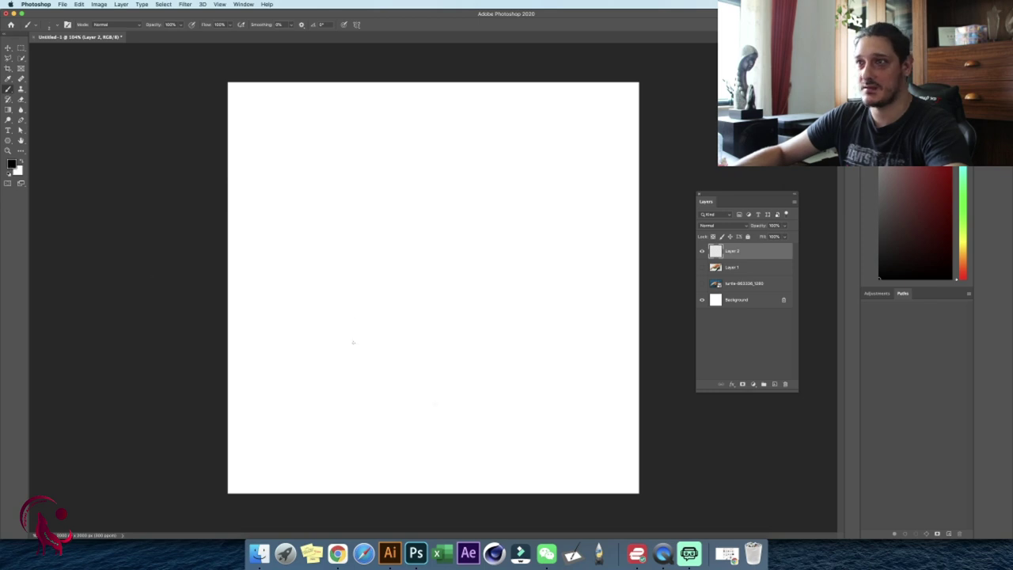
- Draw loose crossing scribble lines on Layer 2, hide it, and add Layer 3
mouse_move(466, 317)
left_mouse_down()
mouse_move(409, 120)
mouse_move(373, 384)
left_mouse_up()
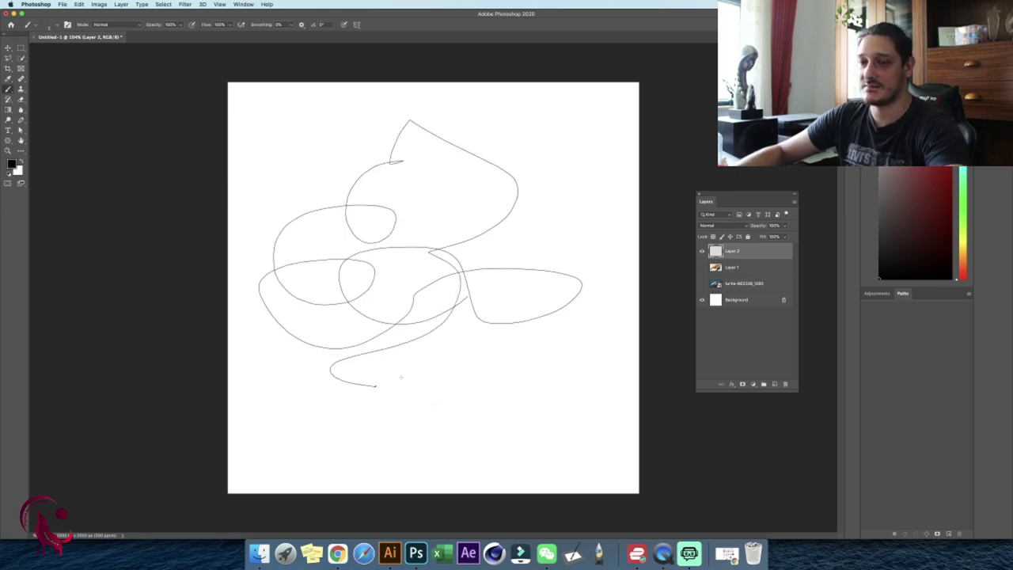
key("super+z")
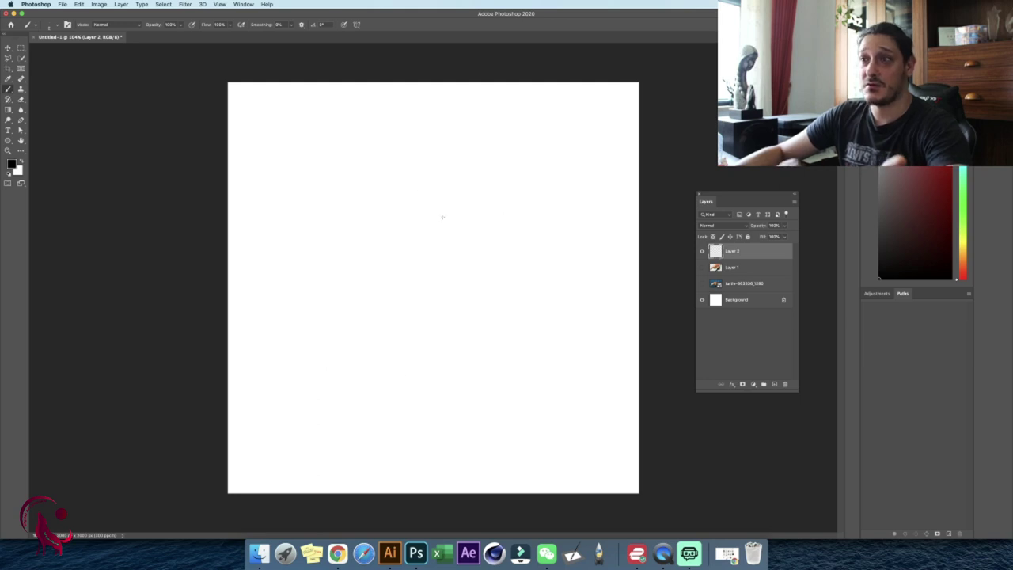
mouse_move(406, 149)
left_mouse_down()
mouse_move(407, 372)
mouse_move(383, 420)
left_mouse_up()
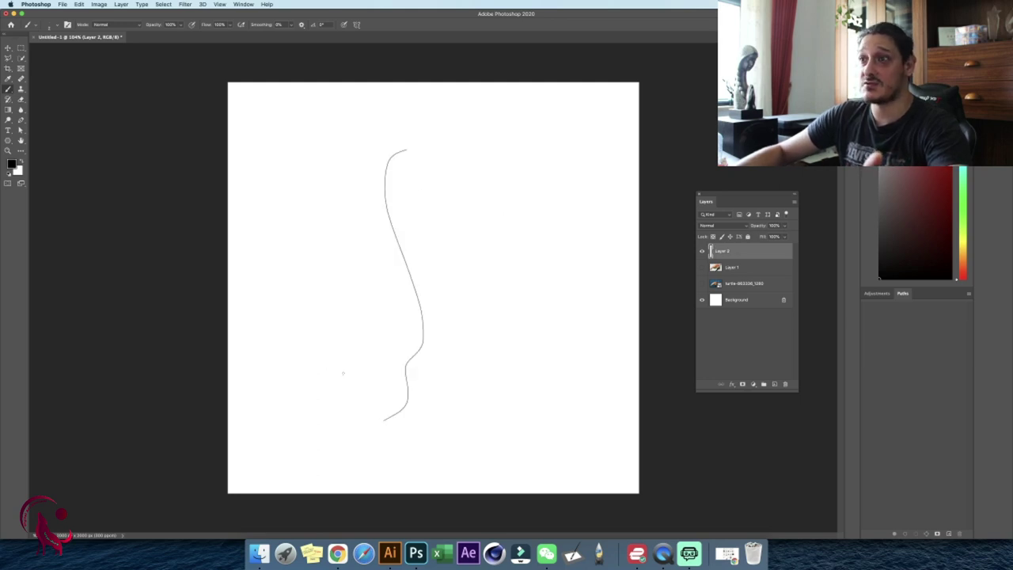
mouse_move(341, 389)
left_mouse_down()
mouse_move(489, 170)
mouse_move(533, 159)
mouse_move(343, 380)
mouse_move(335, 414)
mouse_move(383, 375)
mouse_move(331, 180)
left_mouse_up()
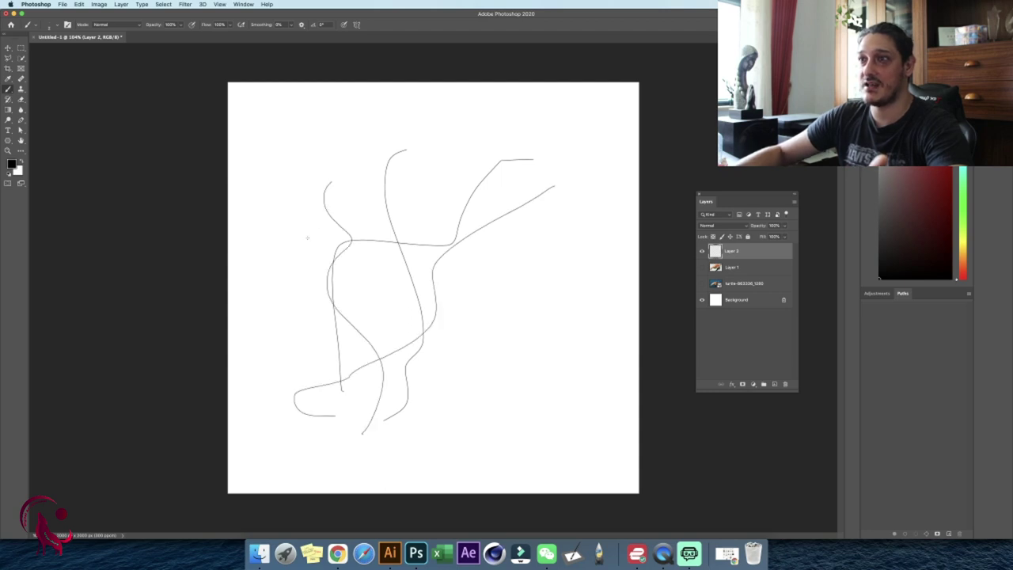
mouse_move(307, 238)
left_mouse_down()
mouse_move(472, 405)
mouse_move(506, 415)
left_mouse_up()
left_click_drag(561, 318, 239, 228)
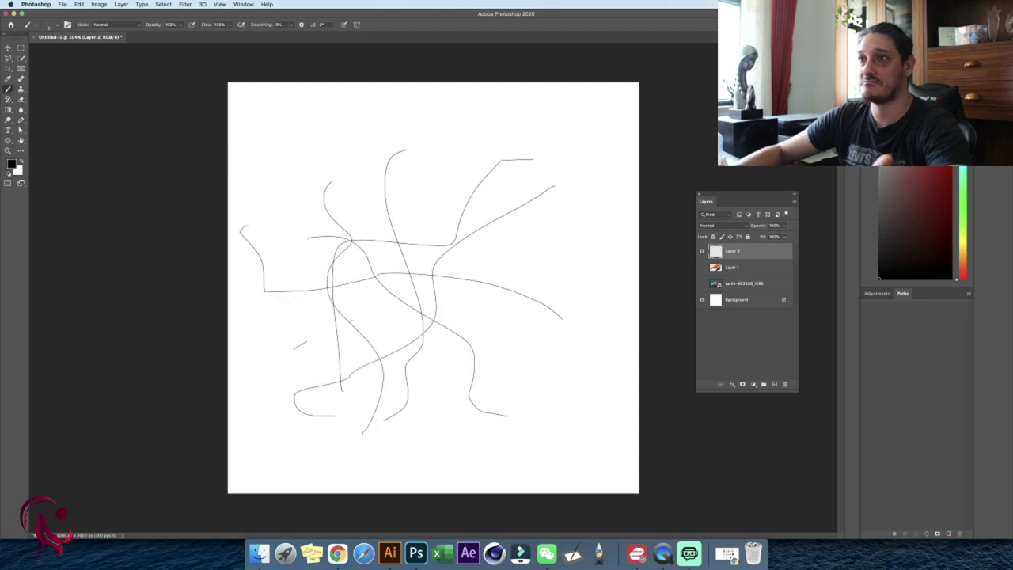
left_click_drag(307, 341, 606, 273)
mouse_move(409, 166)
left_mouse_down()
mouse_move(519, 400)
mouse_move(513, 415)
left_mouse_up()
mouse_move(433, 430)
left_mouse_down()
mouse_move(470, 317)
mouse_move(454, 190)
left_mouse_up()
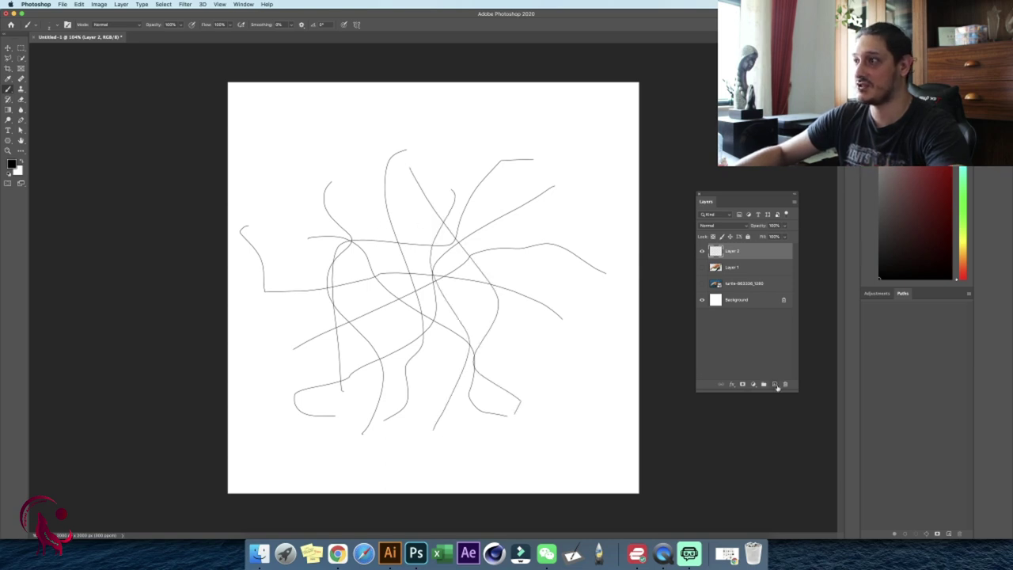
left_click(776, 385)
left_click(701, 267)
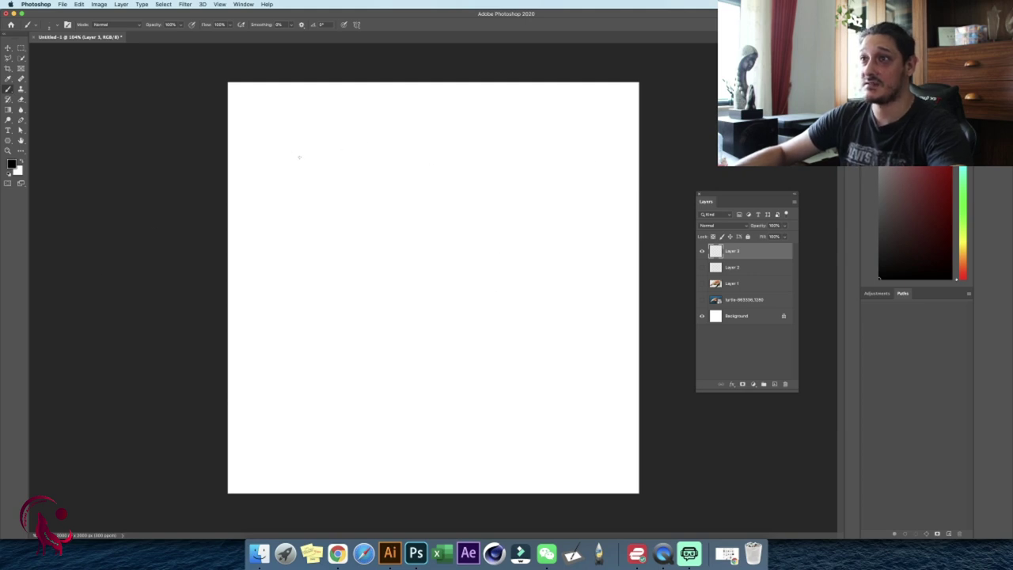
- Draw a tangle of looping scribbles on Layer 3, hide it, and add Layer 4
mouse_move(319, 228)
left_mouse_down()
mouse_move(364, 261)
mouse_move(415, 369)
mouse_move(485, 404)
left_mouse_up()
mouse_move(515, 168)
left_mouse_down()
mouse_move(403, 353)
mouse_move(373, 281)
mouse_move(408, 214)
mouse_move(544, 281)
mouse_move(548, 240)
left_mouse_up()
mouse_move(528, 204)
left_mouse_down()
mouse_move(269, 324)
mouse_move(444, 276)
left_mouse_up()
mouse_move(375, 179)
left_mouse_down()
mouse_move(483, 199)
mouse_move(503, 378)
left_mouse_up()
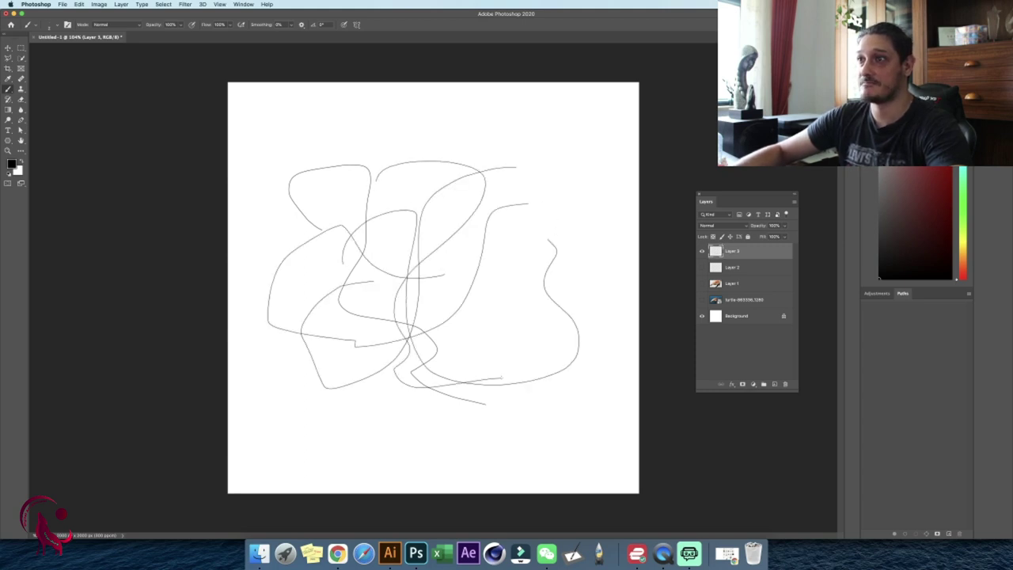
mouse_move(554, 353)
left_mouse_down()
mouse_move(270, 391)
mouse_move(257, 356)
left_mouse_up()
mouse_move(279, 261)
left_mouse_down()
mouse_move(514, 368)
mouse_move(507, 225)
mouse_move(315, 366)
left_mouse_up()
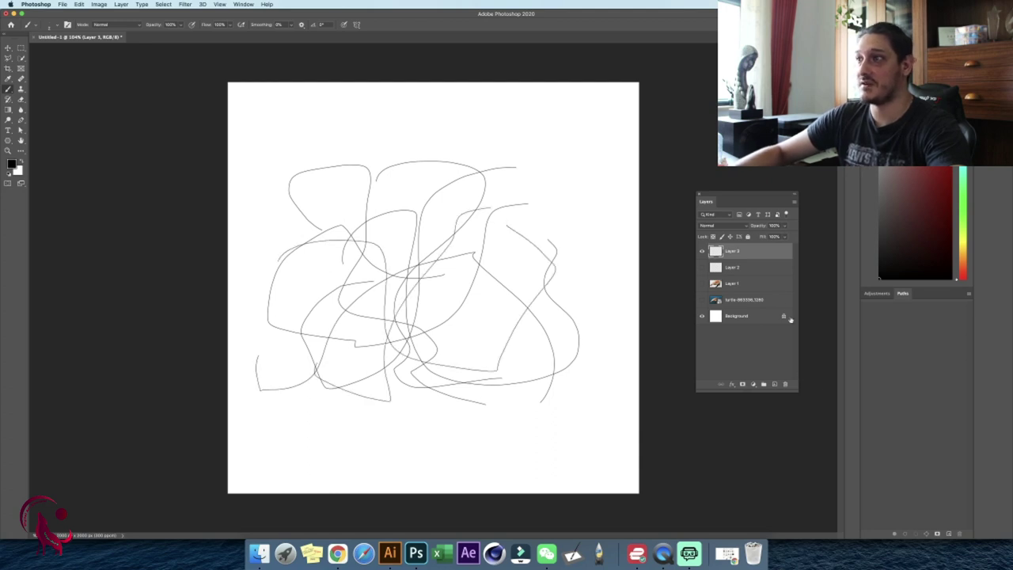
left_click(702, 251)
left_click(774, 384)
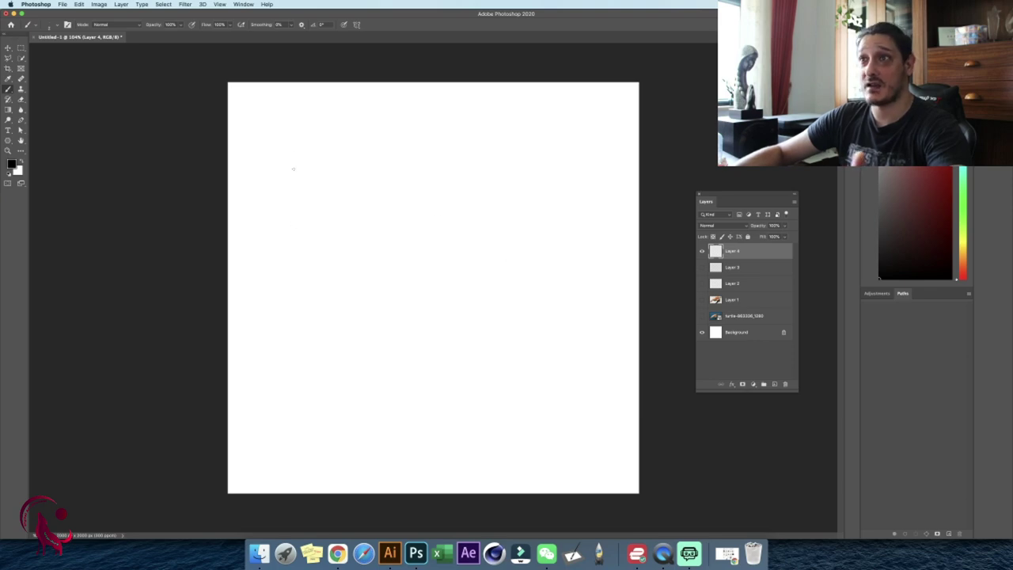
- Draw a second tangled scribble on Layer 4, hide it, and add Layer 5
mouse_move(295, 169)
left_mouse_down()
mouse_move(456, 332)
mouse_move(506, 416)
left_mouse_up()
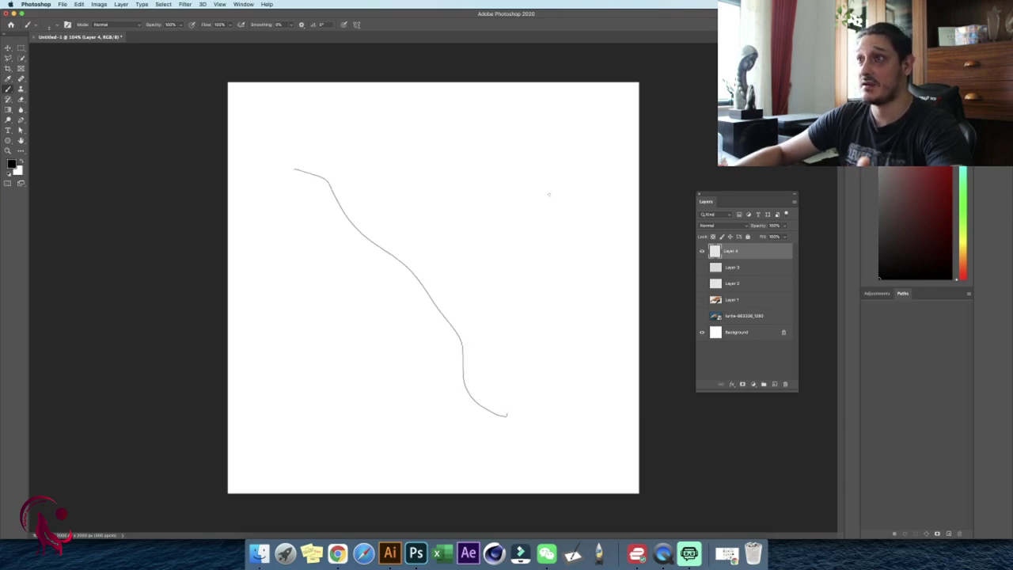
left_click_drag(546, 189, 305, 380)
mouse_move(322, 292)
left_mouse_down()
mouse_move(391, 236)
mouse_move(483, 218)
left_mouse_up()
mouse_move(446, 168)
left_mouse_down()
mouse_move(392, 329)
mouse_move(344, 389)
left_mouse_up()
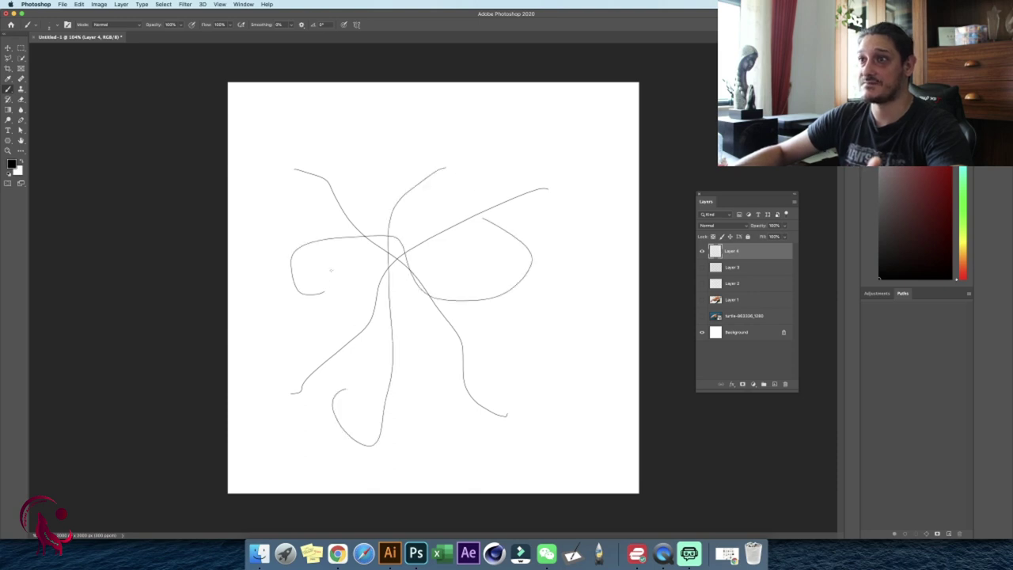
mouse_move(340, 258)
left_mouse_down()
mouse_move(336, 363)
mouse_move(468, 245)
left_mouse_up()
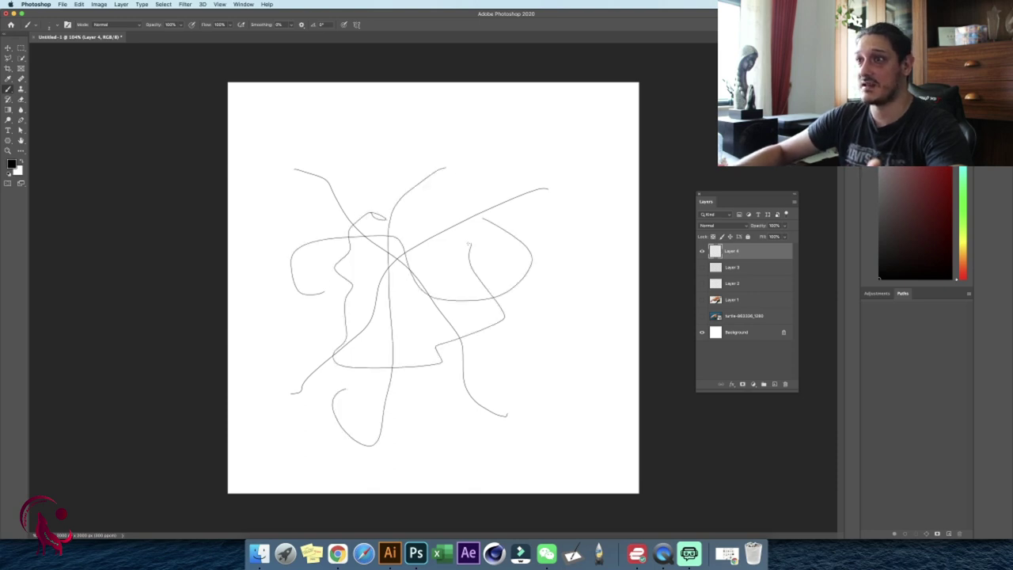
mouse_move(378, 258)
left_mouse_down()
mouse_move(489, 167)
mouse_move(542, 228)
left_mouse_up()
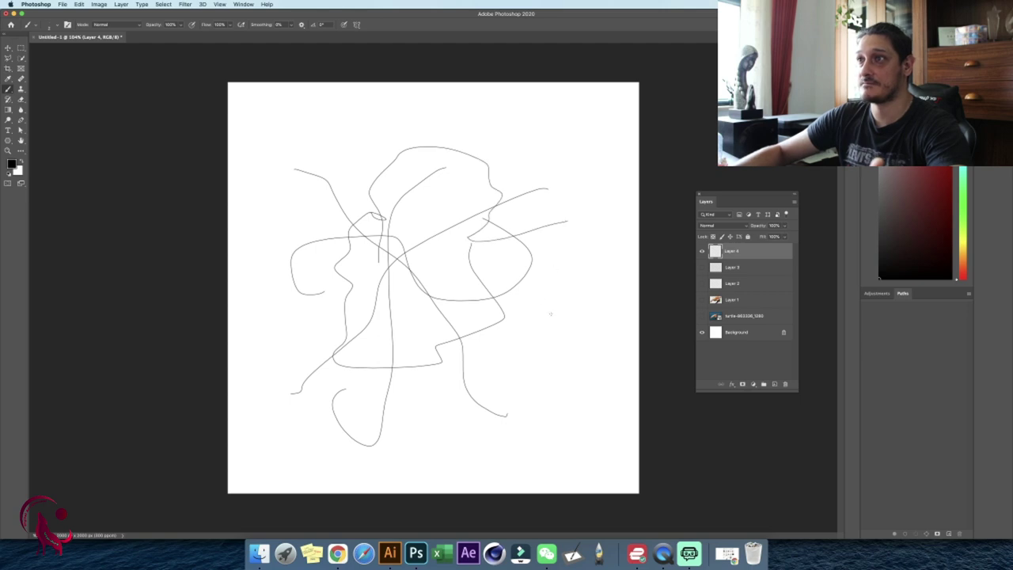
mouse_move(551, 314)
left_mouse_down()
mouse_move(419, 434)
mouse_move(333, 409)
left_mouse_up()
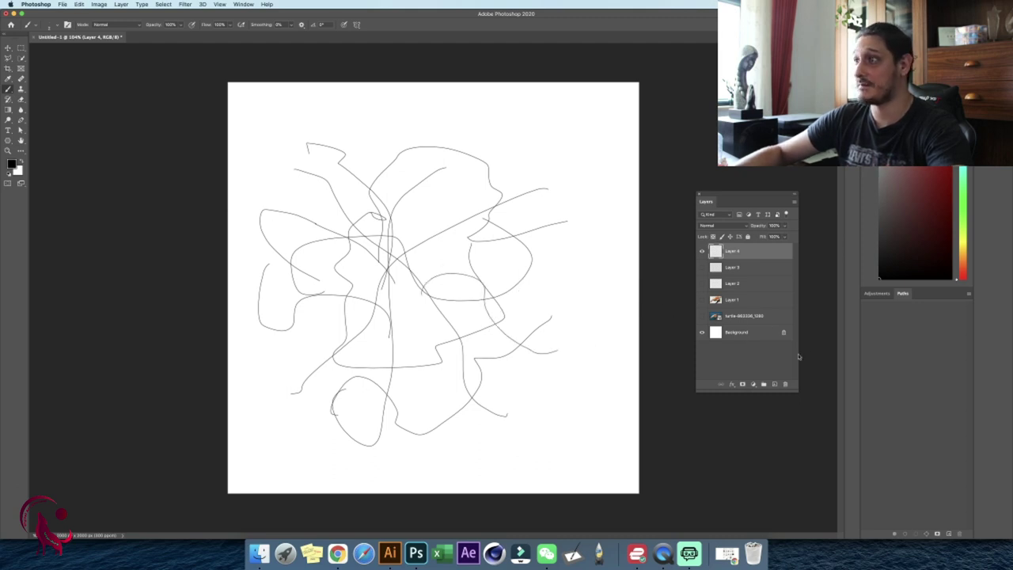
left_click(702, 252)
left_click(775, 385)
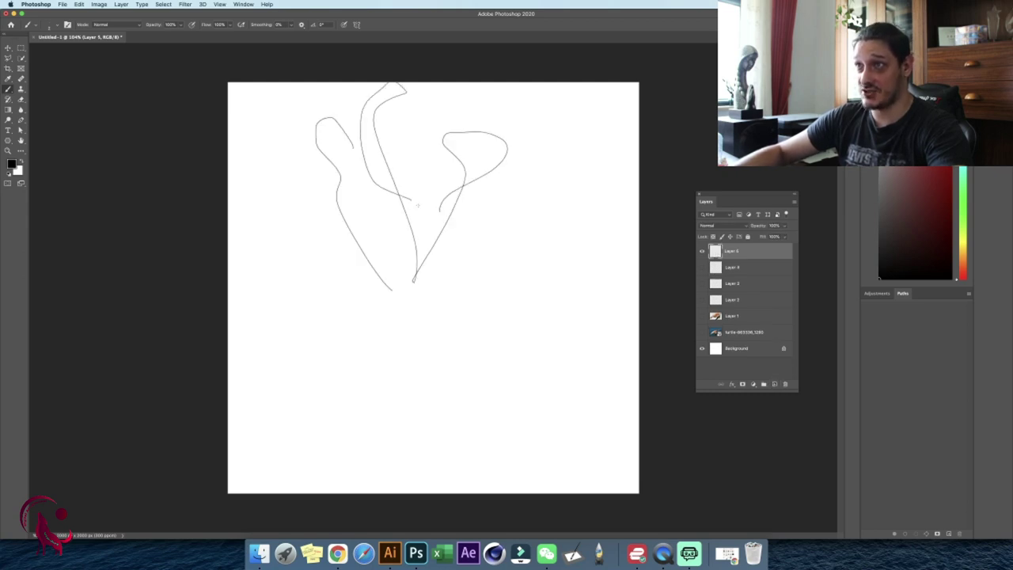
- Undo a stray stroke and draw a dense tangle of scribble lines on Layer 5
key("ctrl+z")
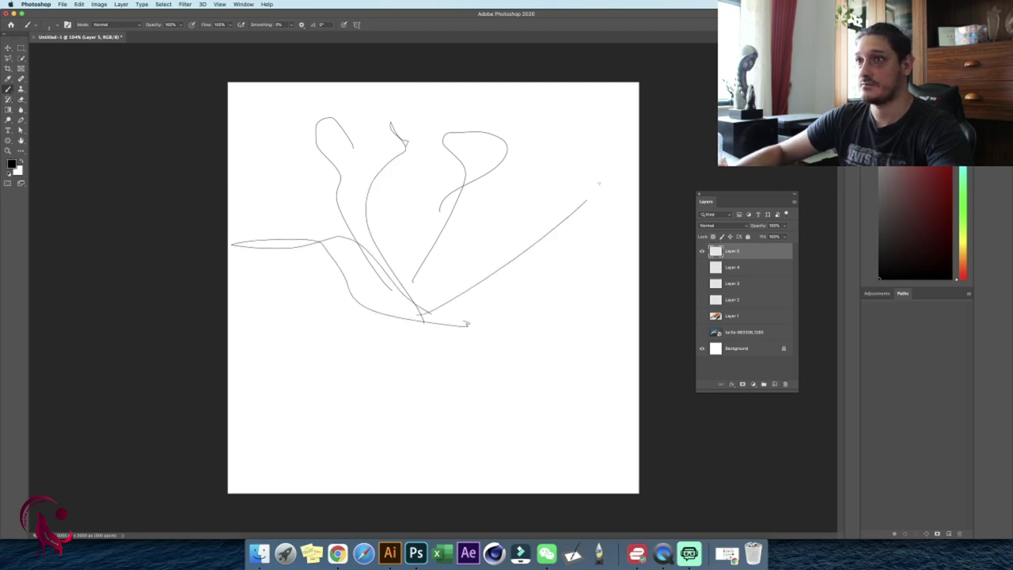
mouse_move(509, 186)
left_mouse_down()
mouse_move(378, 432)
mouse_move(388, 198)
mouse_move(477, 460)
left_mouse_up()
mouse_move(432, 198)
left_mouse_down()
mouse_move(297, 356)
mouse_move(551, 192)
left_mouse_up()
left_click_drag(275, 241, 521, 436)
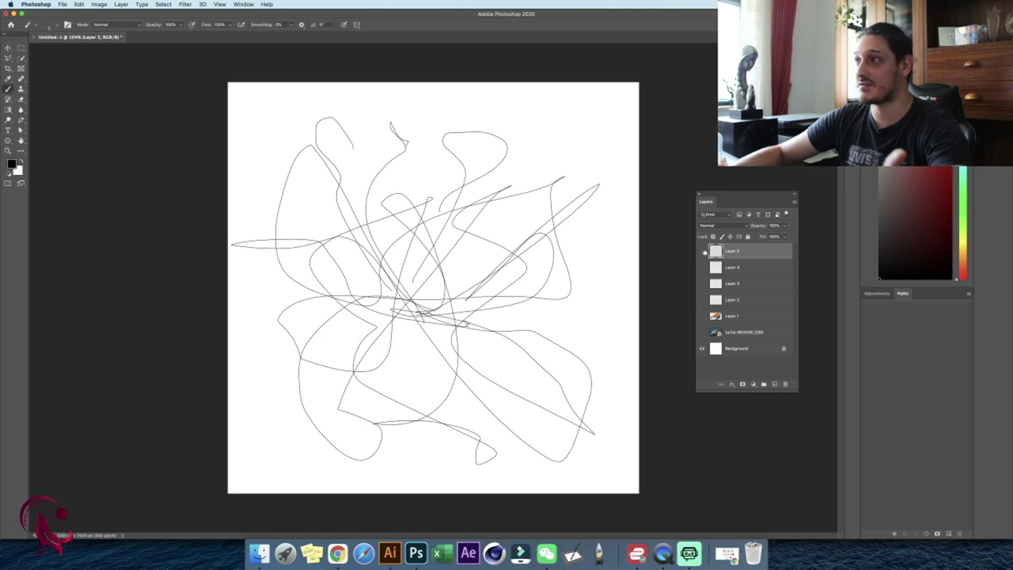
- Hide Layer 5, then select Layer 2 and make its scribbles visible again
left_click(704, 251)
left_click(722, 303)
left_click(702, 300)
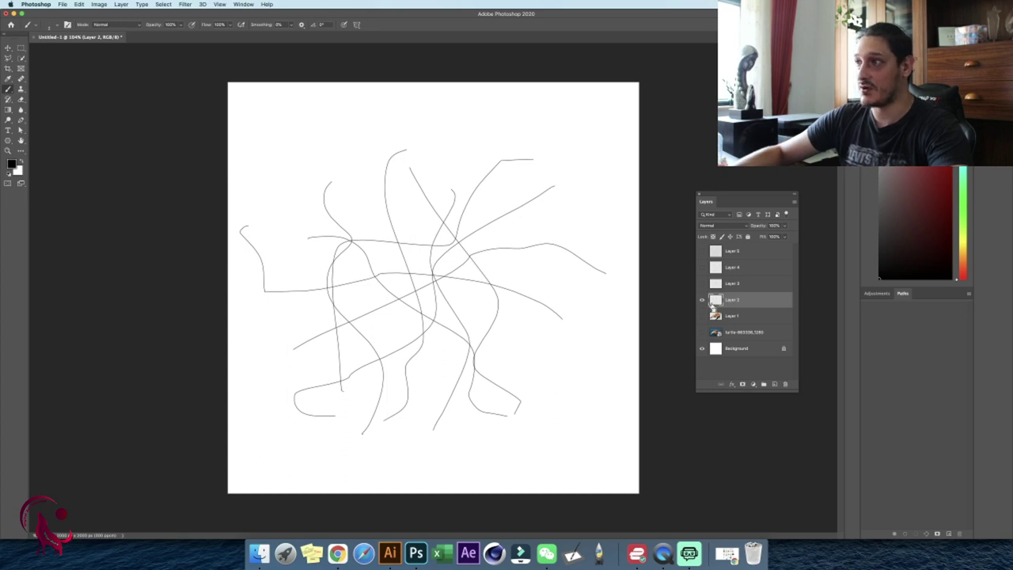
- Save Layer 2's scribble strokes as a brush preset named 'scribble 1'
left_click(717, 302, "super")
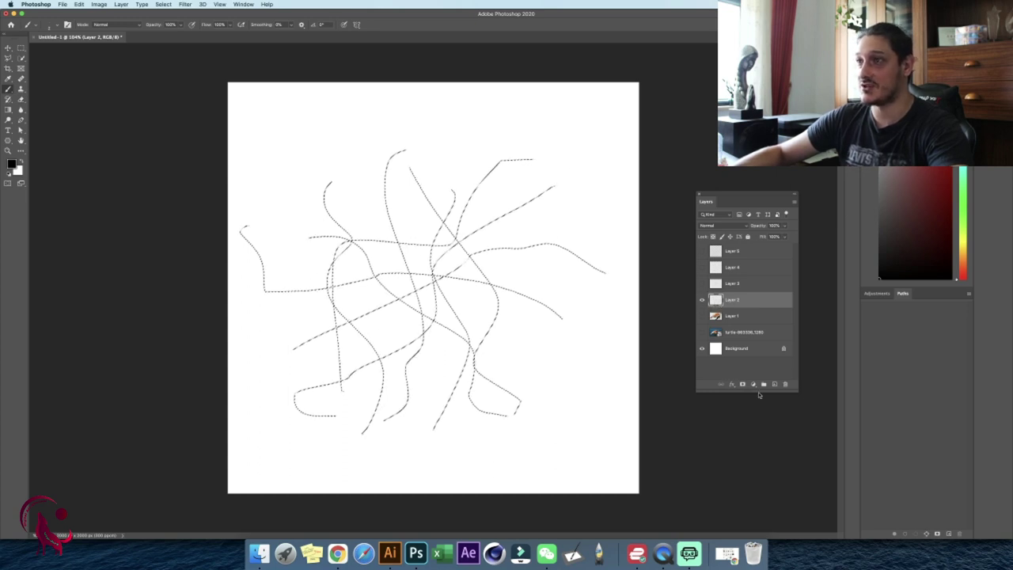
left_click(79, 5)
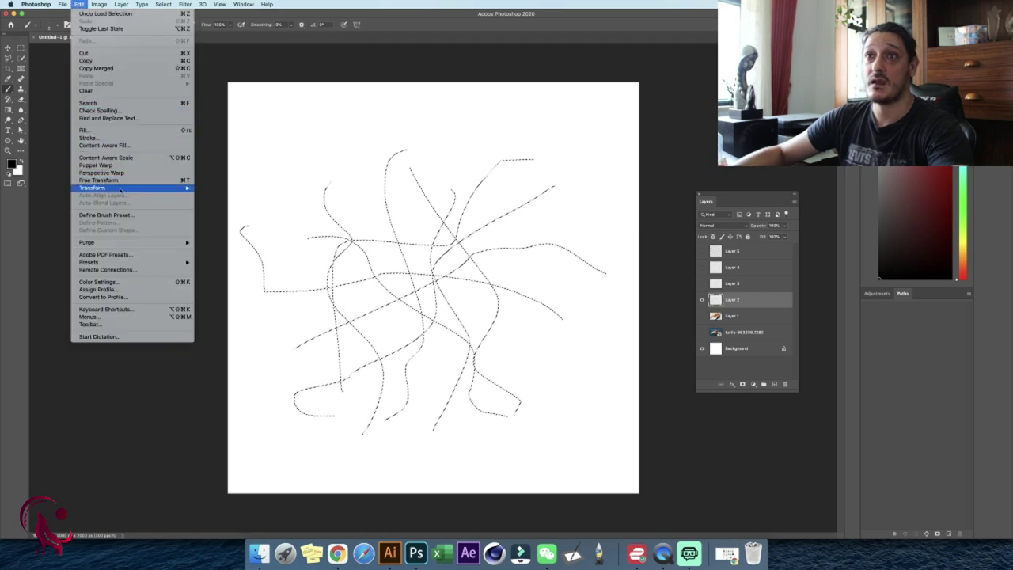
left_click(126, 215)
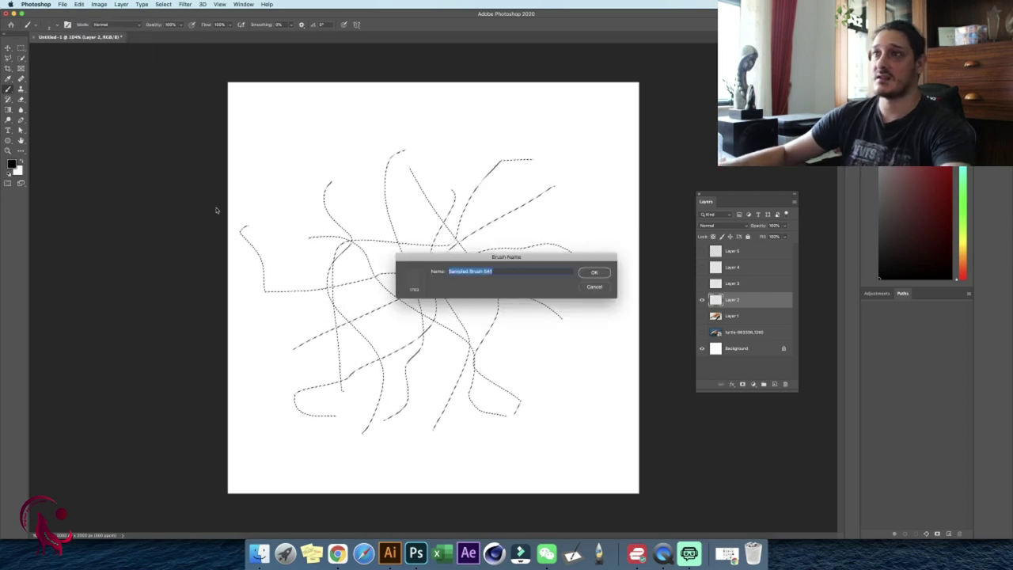
key("BackSpace")
type("cribble")
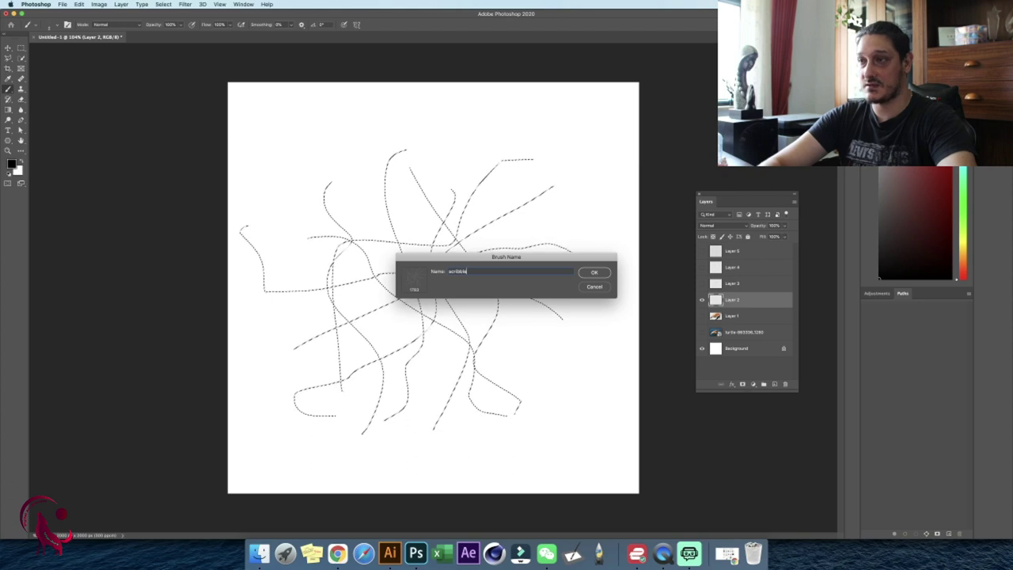
type(" 1")
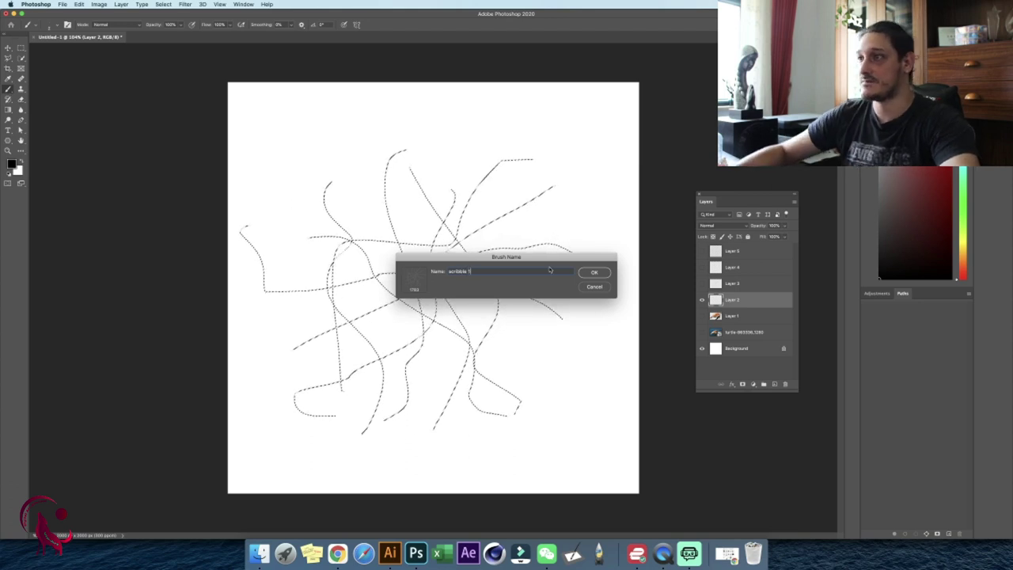
left_click(594, 272)
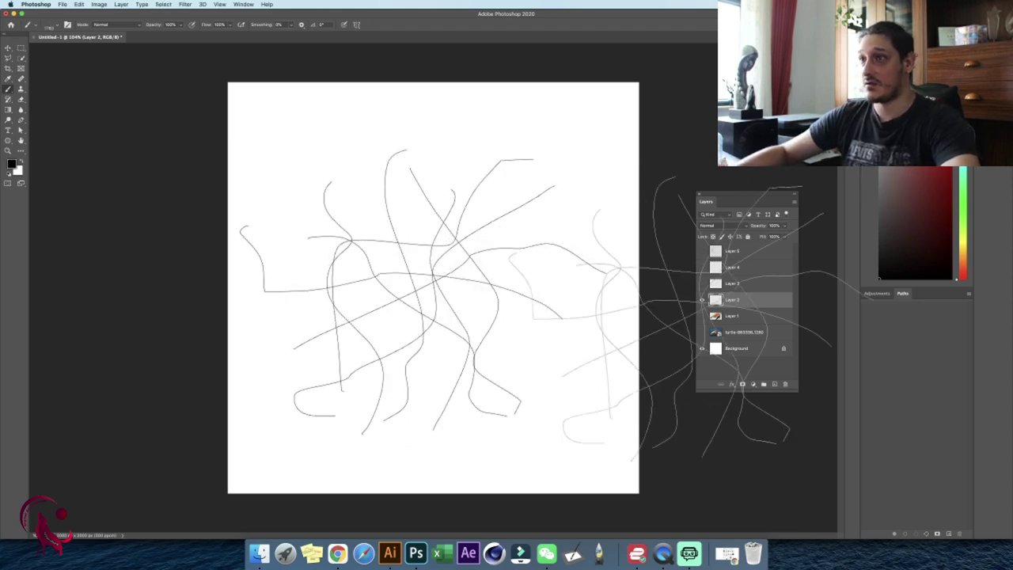
- Show only Layer 3 and save its scribble as a brush preset named 'scribble3'
left_click(702, 301)
left_click(731, 286)
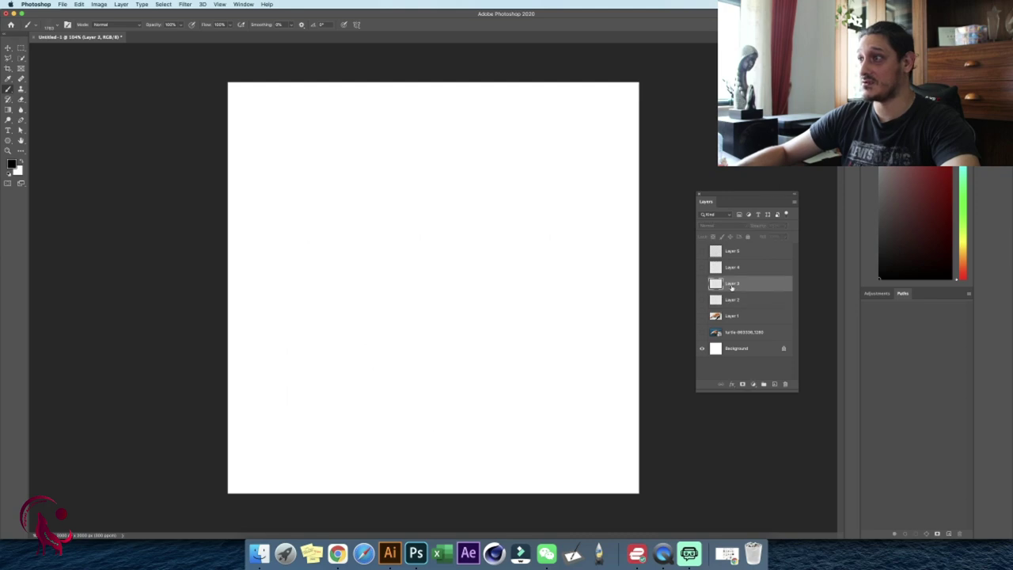
left_click(701, 283)
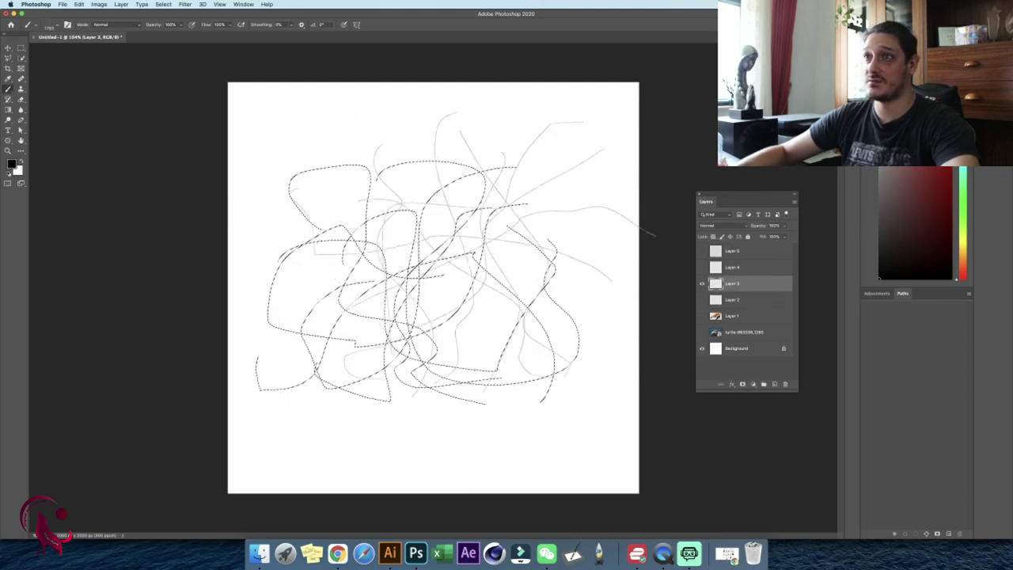
left_click(716, 286, "super")
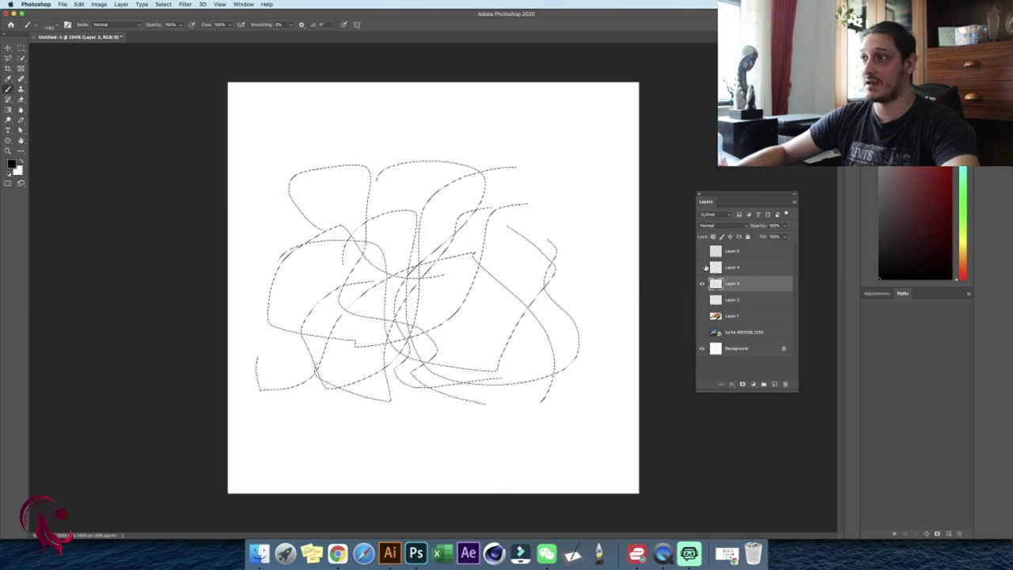
left_click(79, 4)
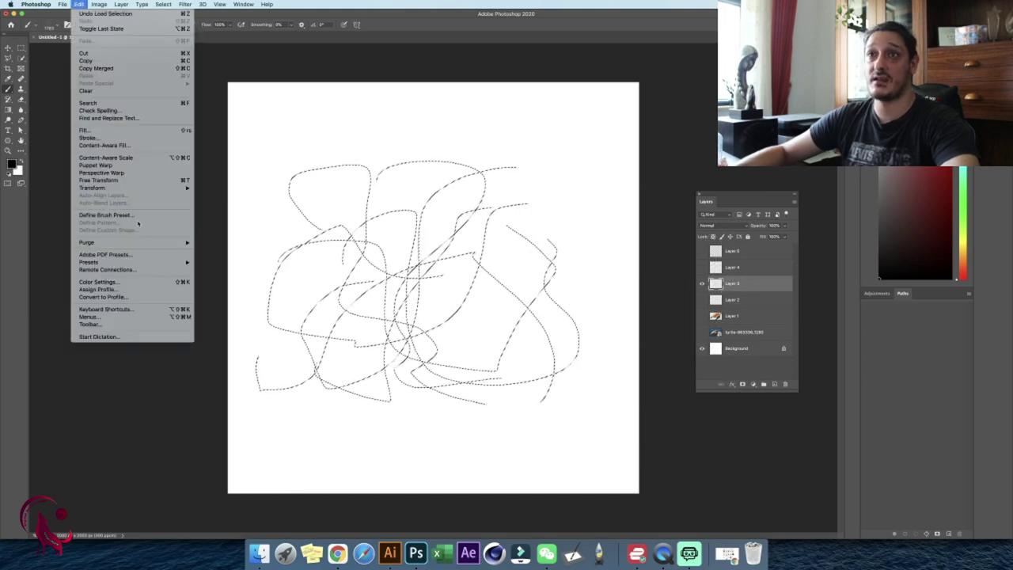
left_click(119, 215)
type("sc")
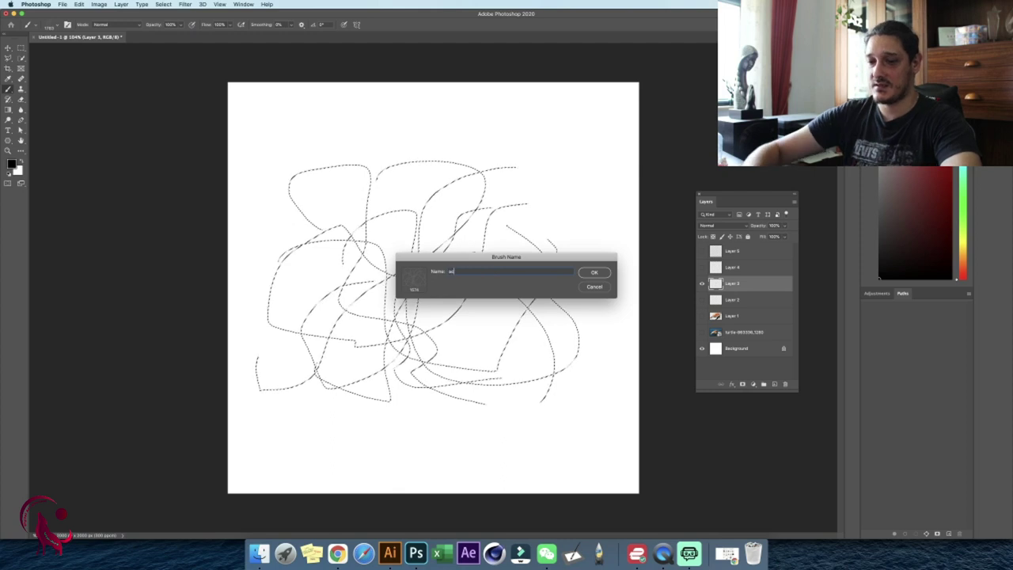
type("ribble3")
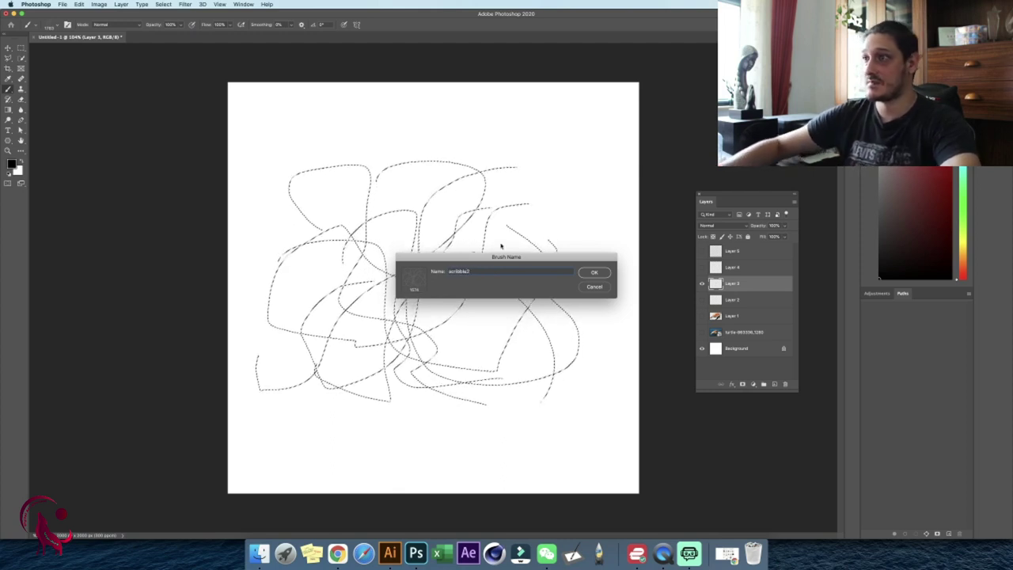
left_click(594, 272)
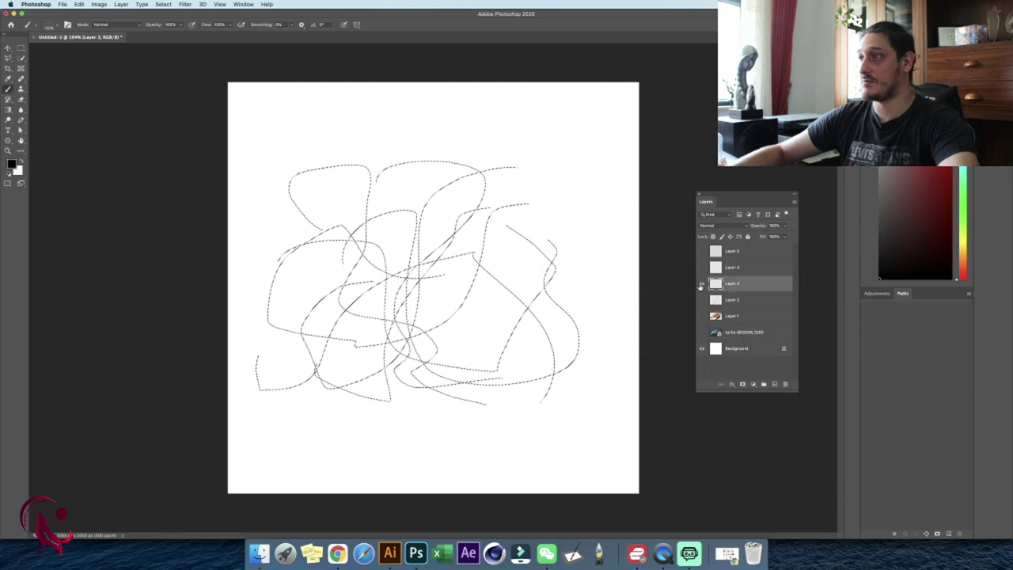
- Show Layer 4, hide Layer 3, and save Layer 4's strokes as brush preset 'scribble 3'
left_click(701, 283)
left_click(701, 268)
left_click(732, 267)
left_click(700, 283)
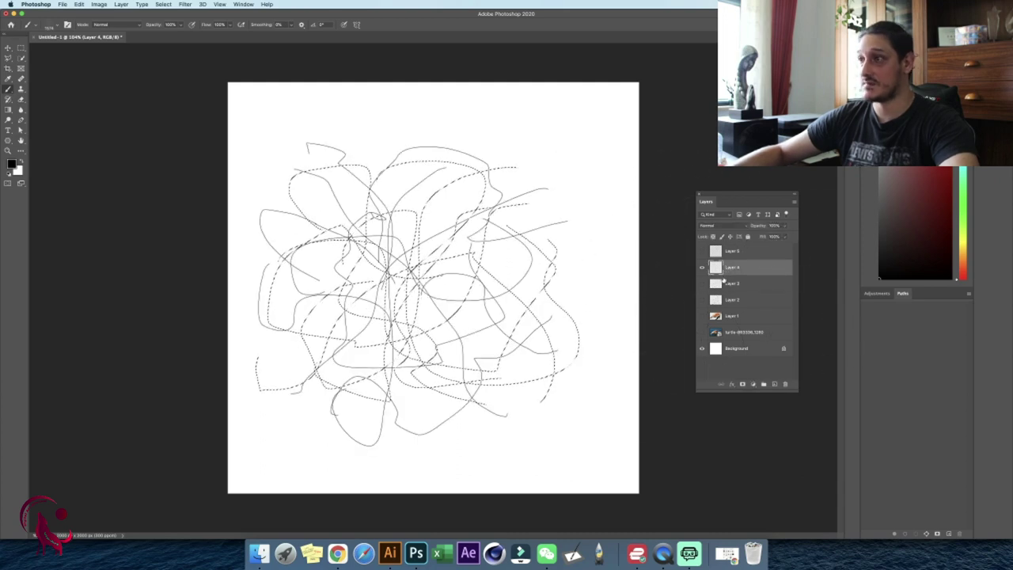
left_click(701, 284)
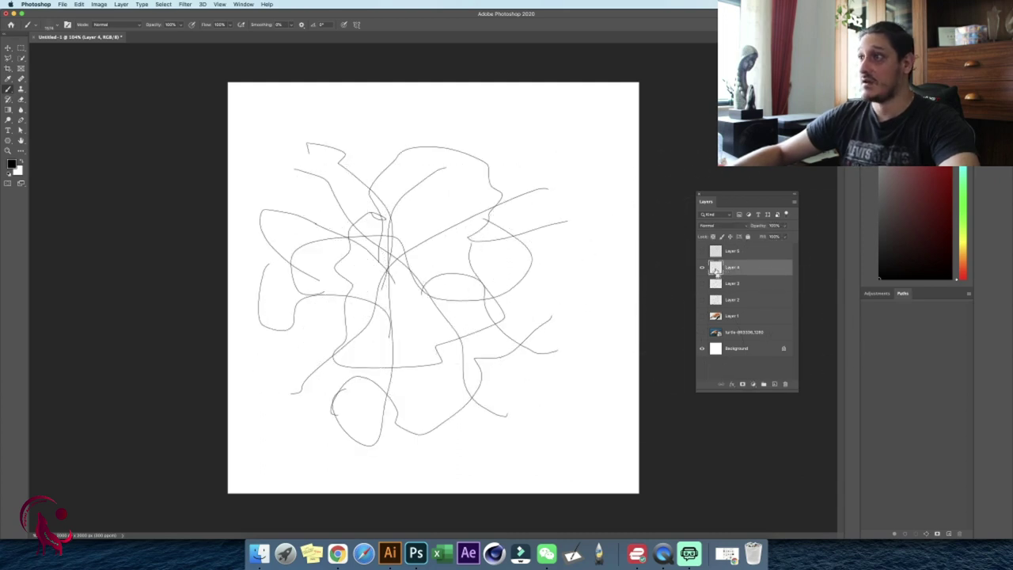
left_click(716, 267, "super")
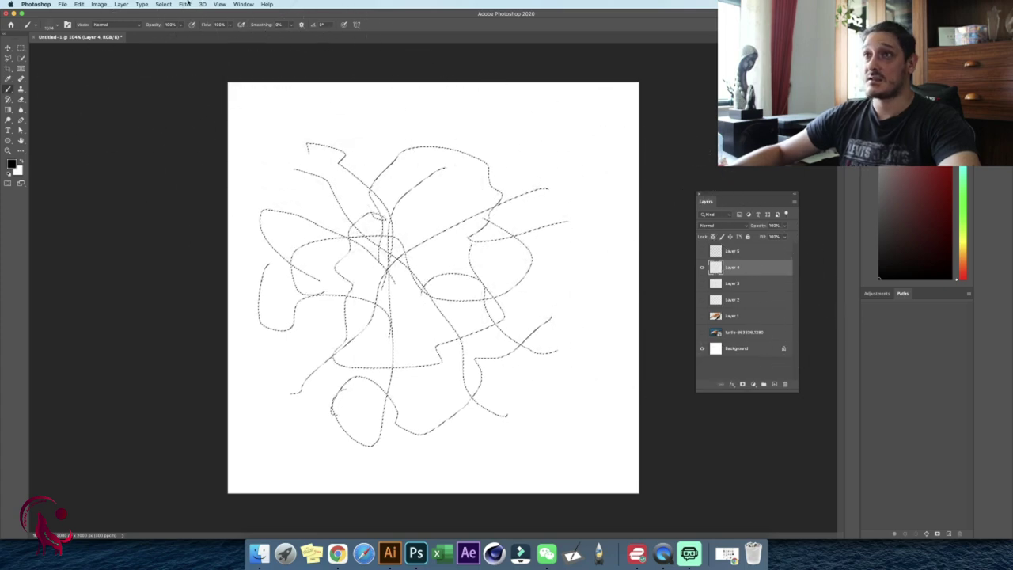
left_click(79, 4)
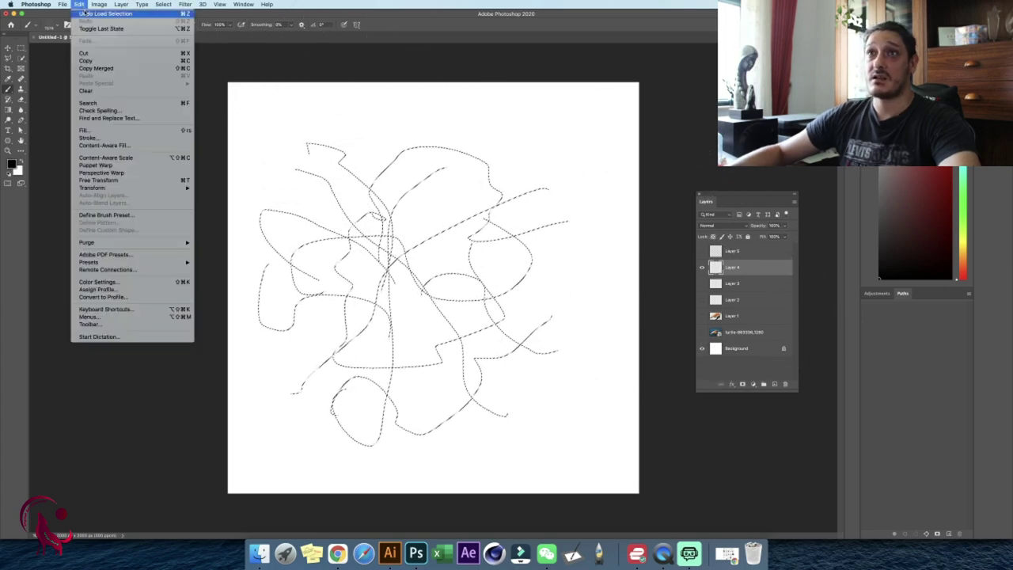
left_click(106, 216)
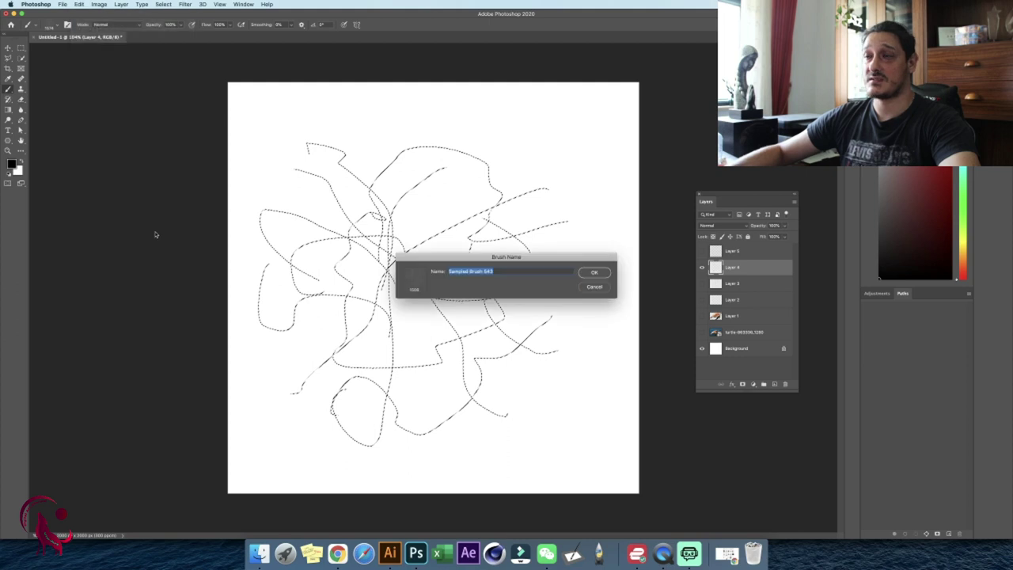
type("sc")
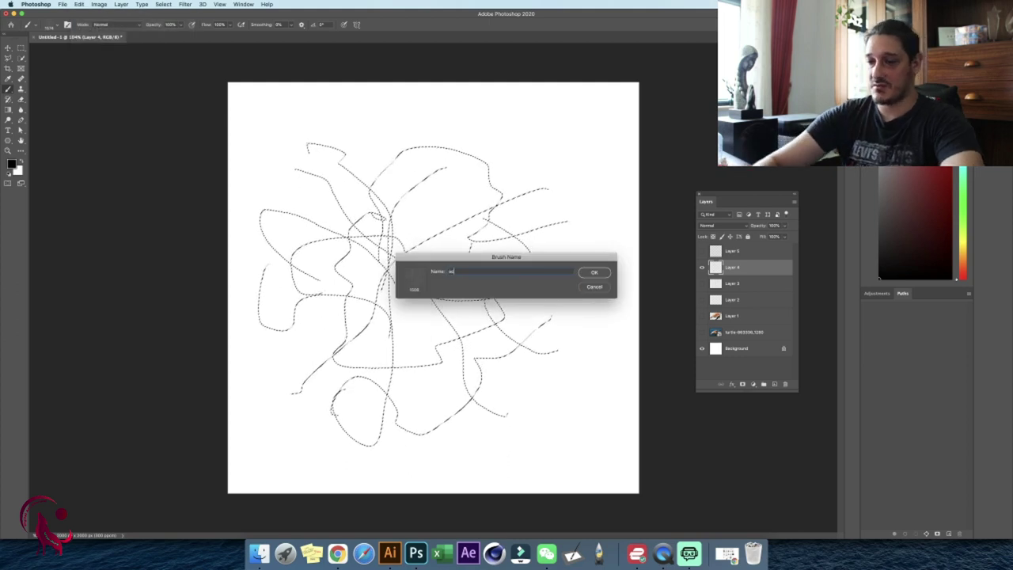
type("ribble 3")
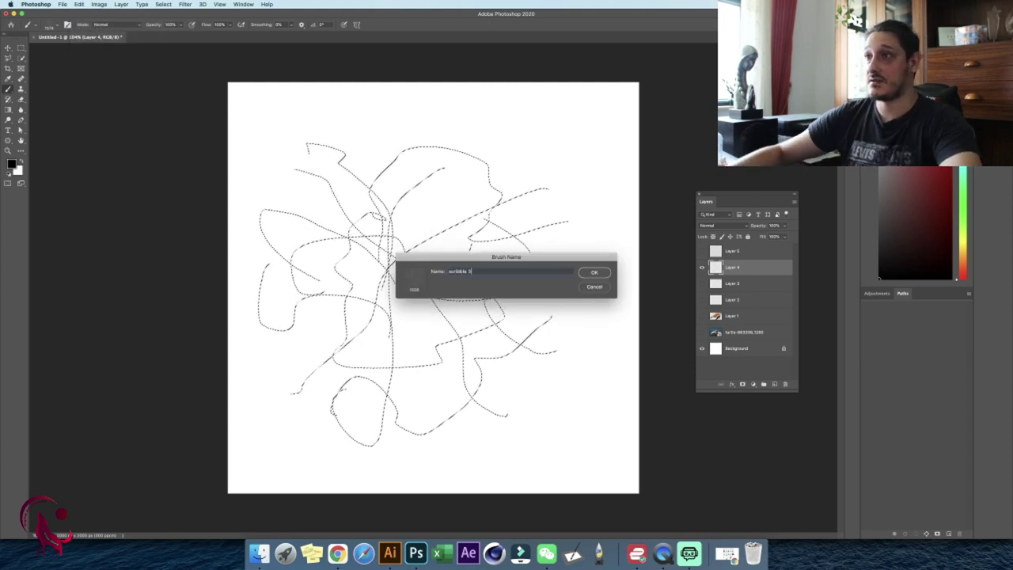
left_click(593, 272)
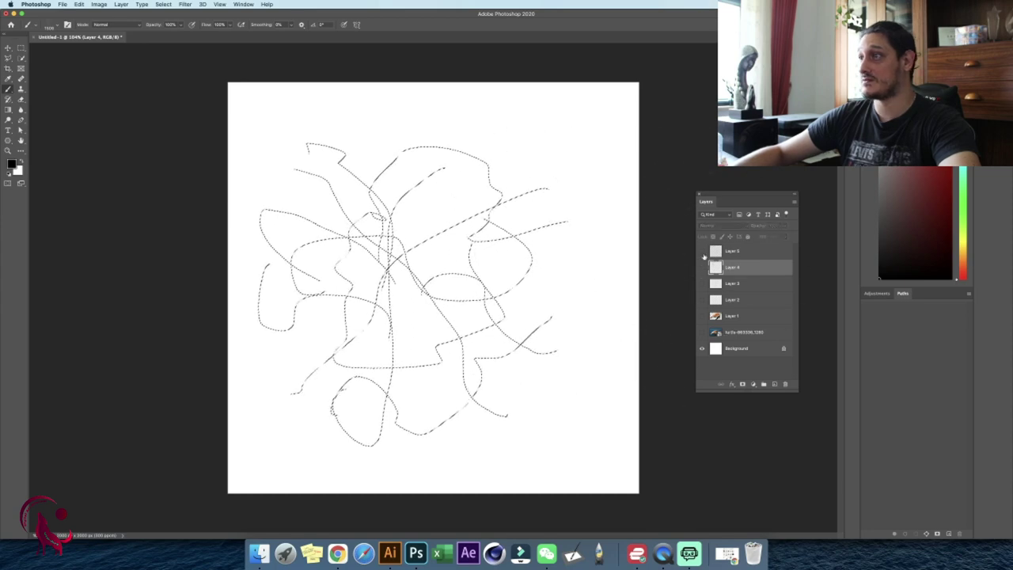
- Show Layer 5 and save its strokes as a brush preset named 'scribble4'
left_click(702, 252)
key("super+d")
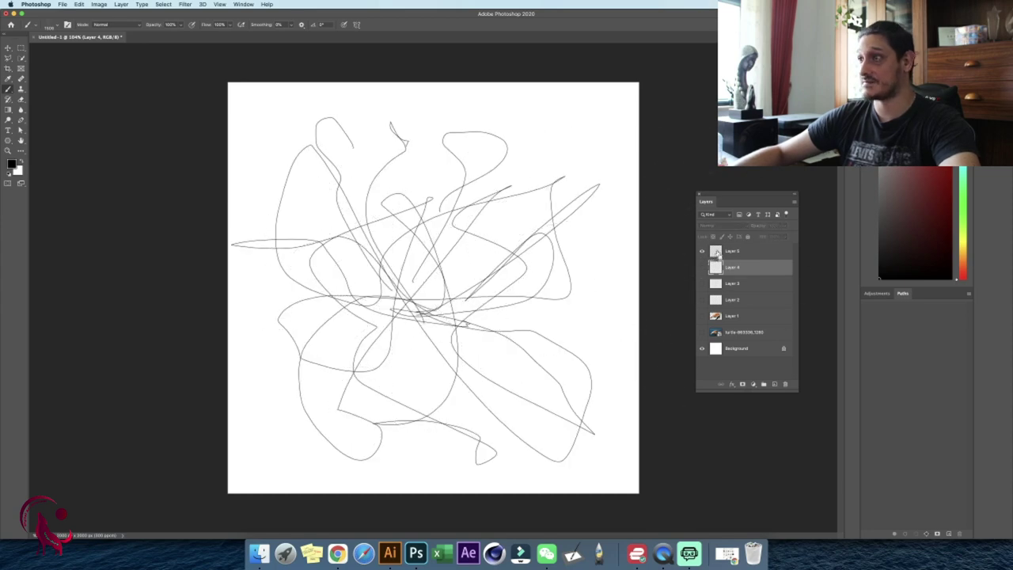
left_click(716, 251, "super")
left_click(732, 252)
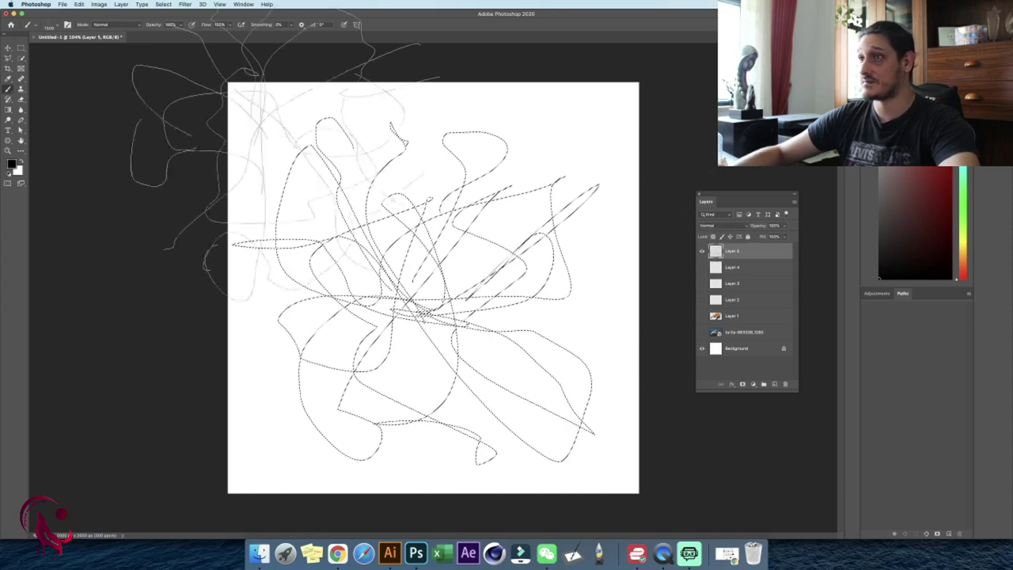
left_click(79, 4)
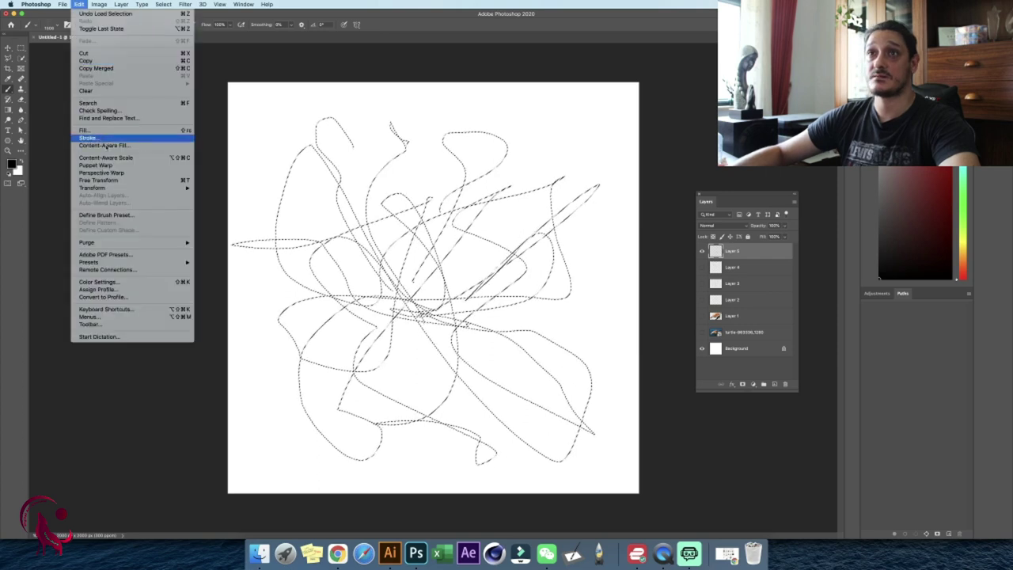
left_click(118, 214)
type("scr")
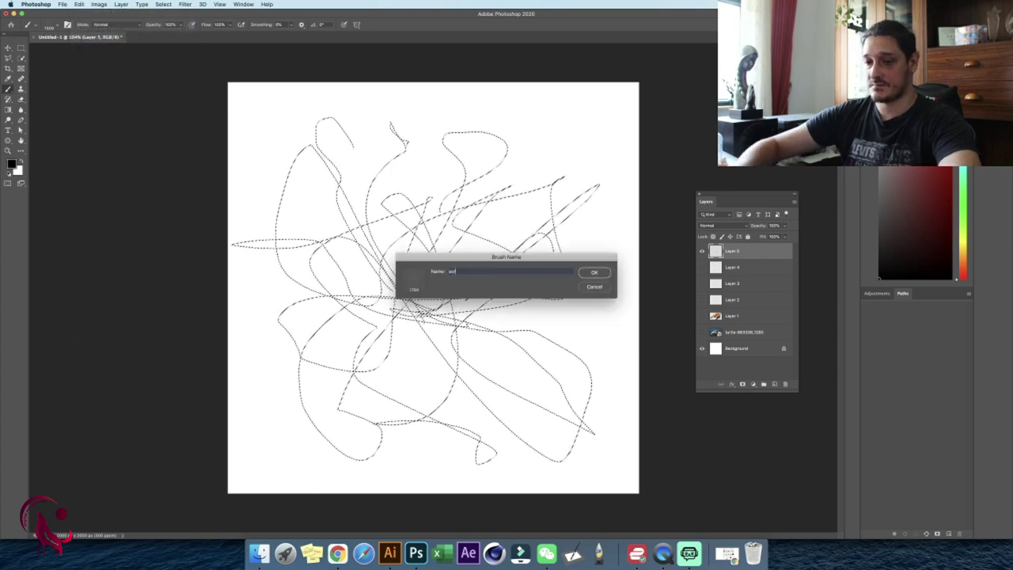
type("ibble4")
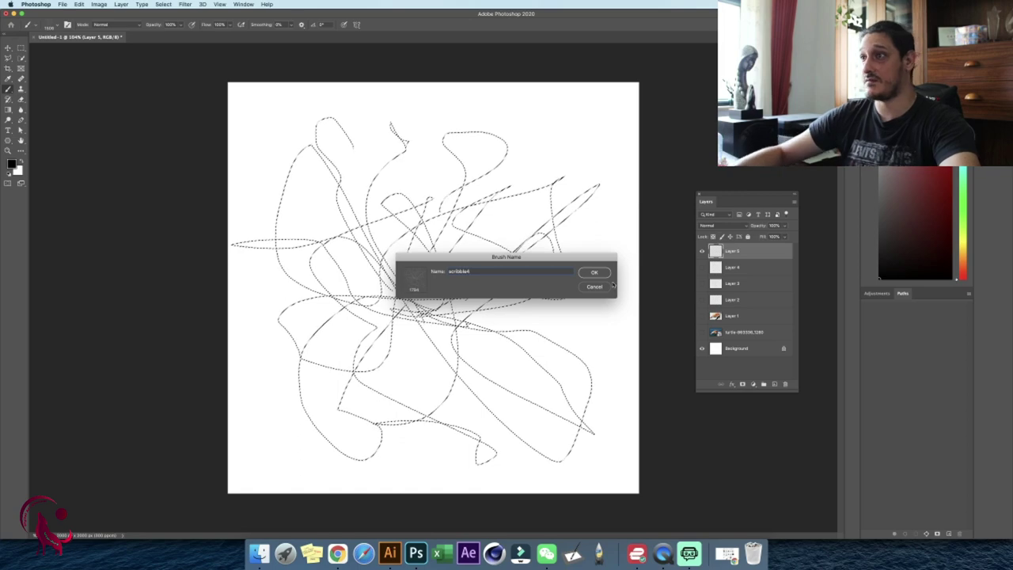
left_click(606, 273)
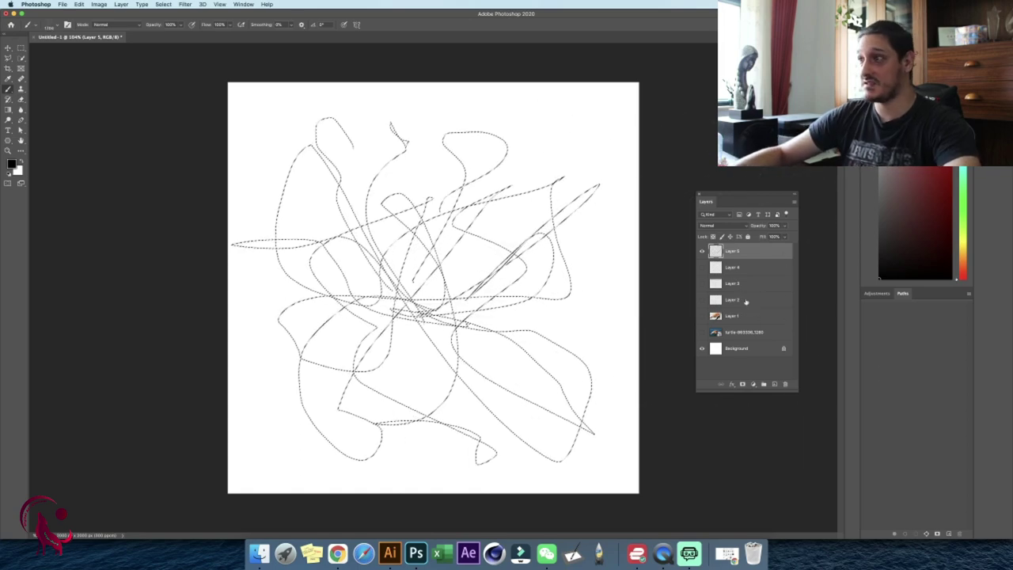
left_click(746, 301, "shift")
- Delete scribble Layers 2–5, show the Layer 1 turtle, and deselect
left_click_drag(756, 307, 785, 384)
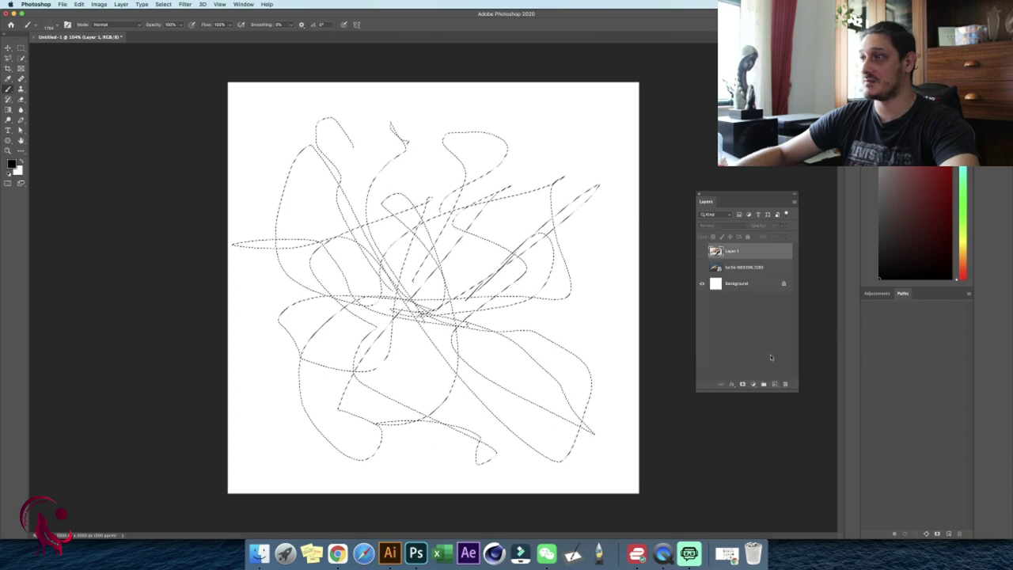
left_click(702, 267)
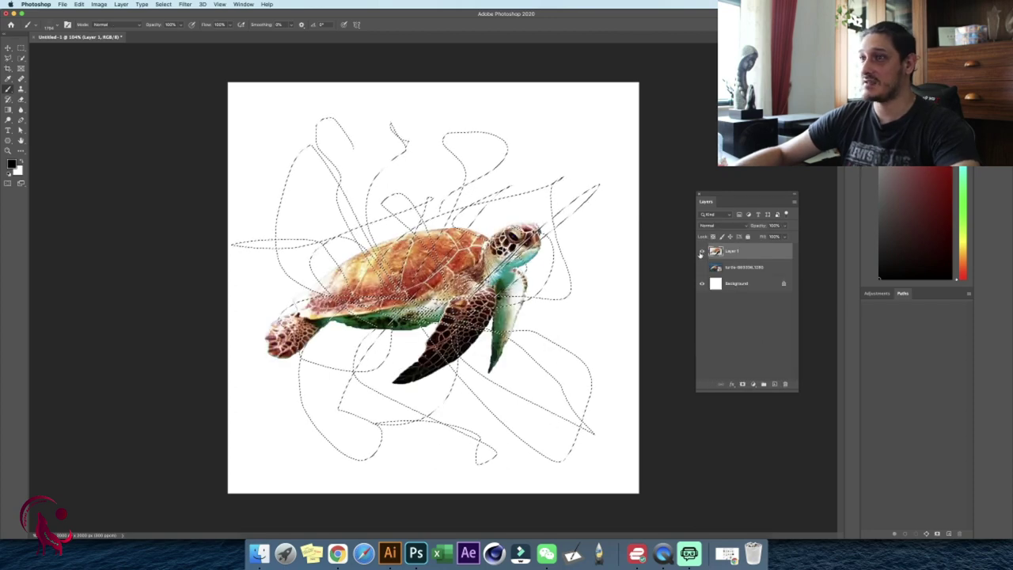
left_click(163, 5)
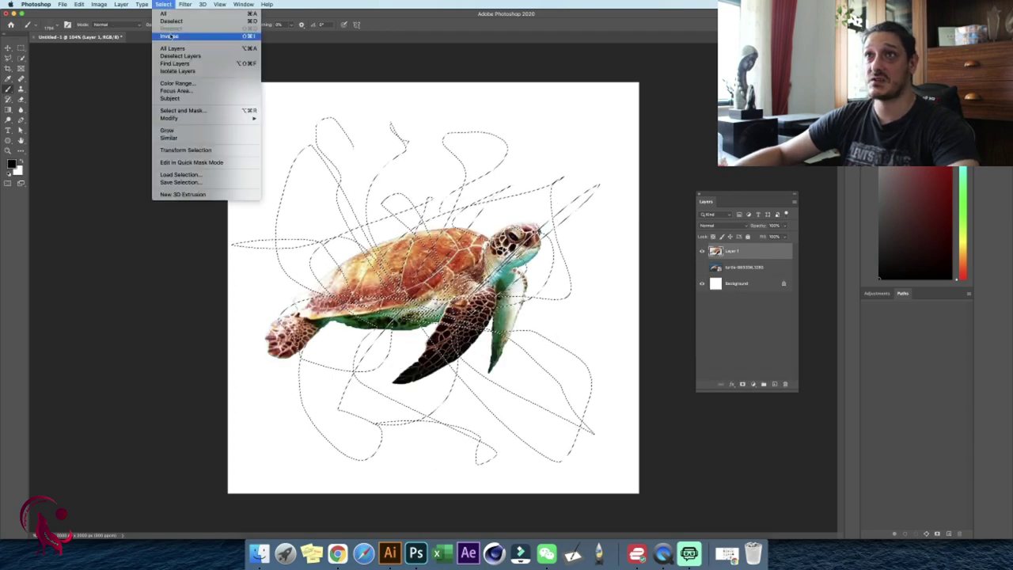
left_click(170, 24)
- Add a layer mask to the Layer 1 turtle cut-out
left_click_drag(514, 301, 360, 287)
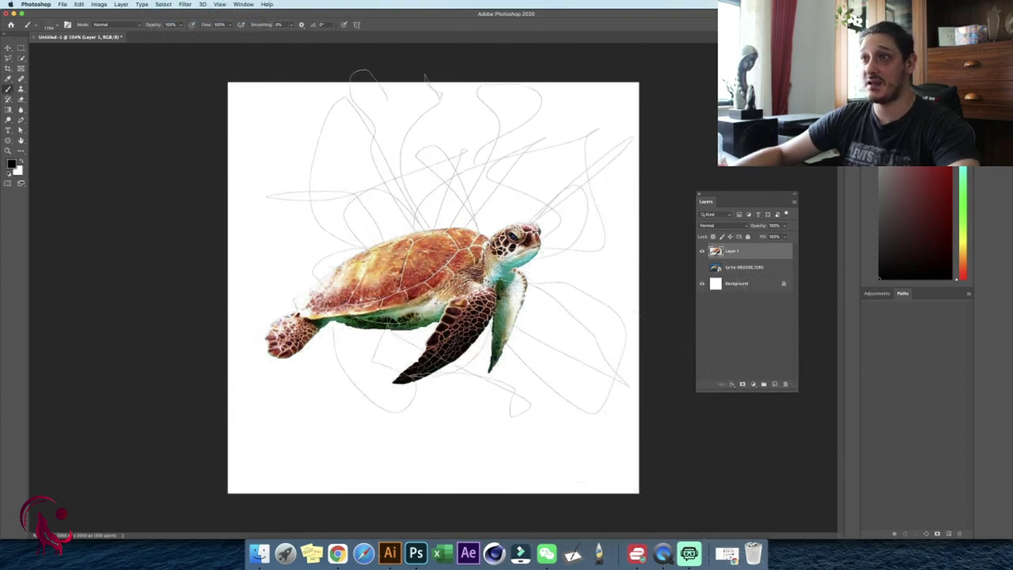
left_click_drag(361, 288, 472, 296)
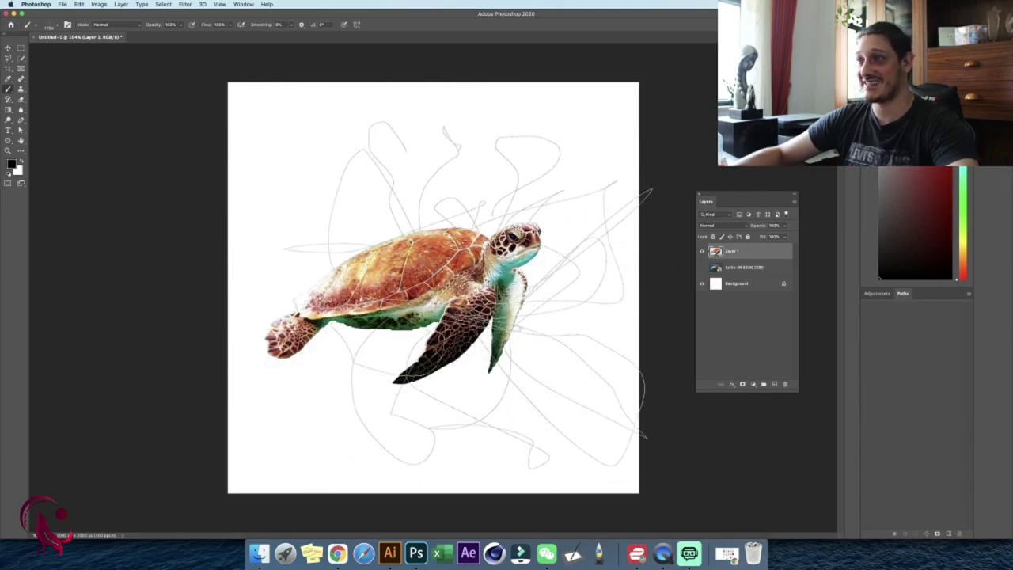
left_click_drag(472, 297, 723, 371)
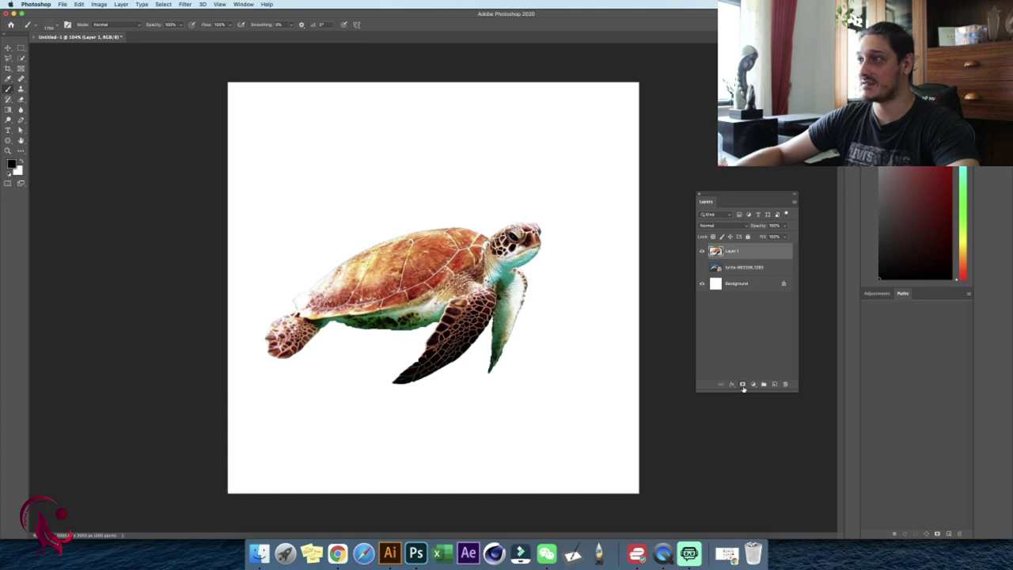
left_click(743, 385)
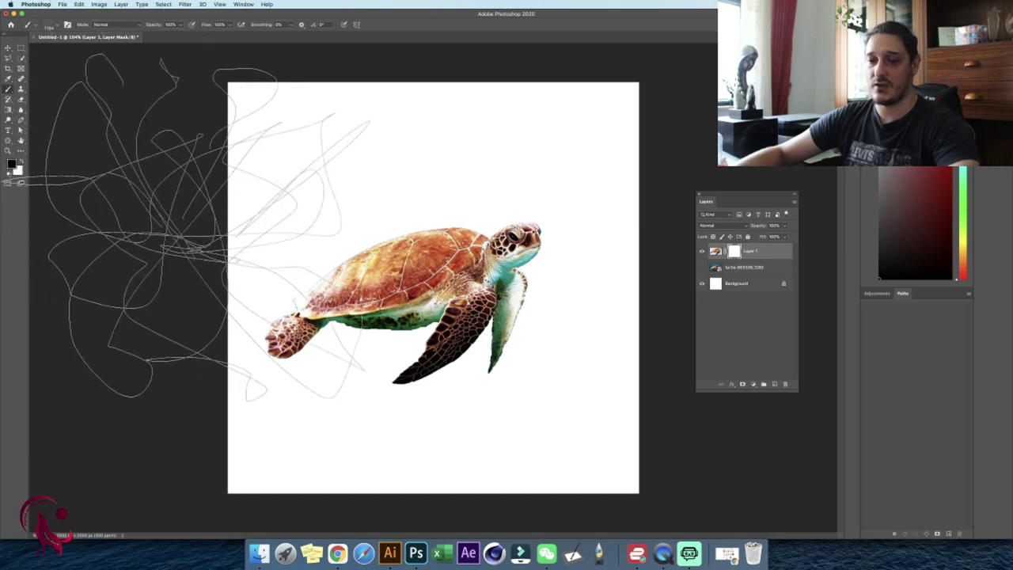
- Fill the turtle's layer mask with black to hide it, then select the Background layer
key("alt+BackSpace")
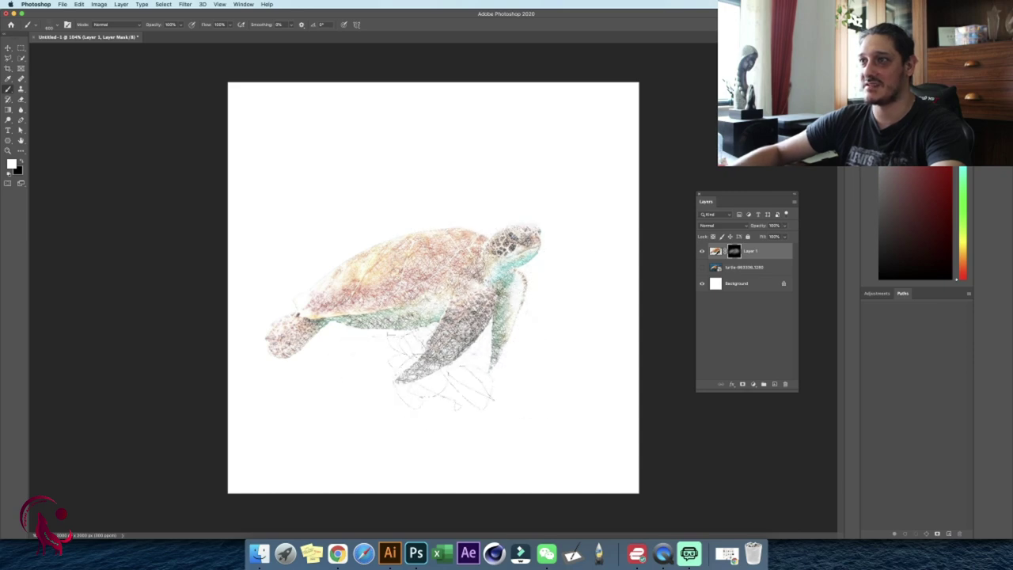
left_click(718, 285)
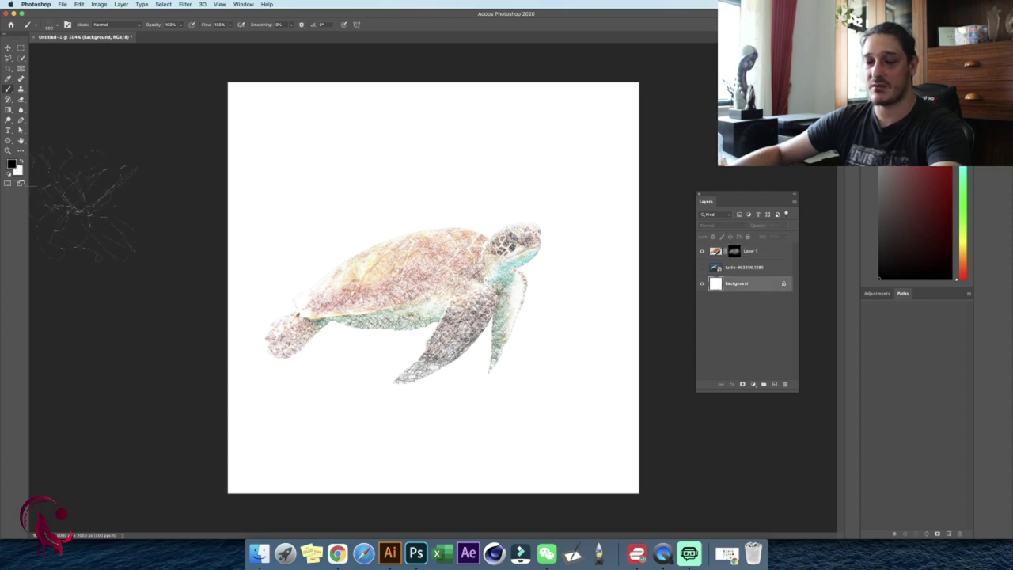
key("alt+BackSpace")
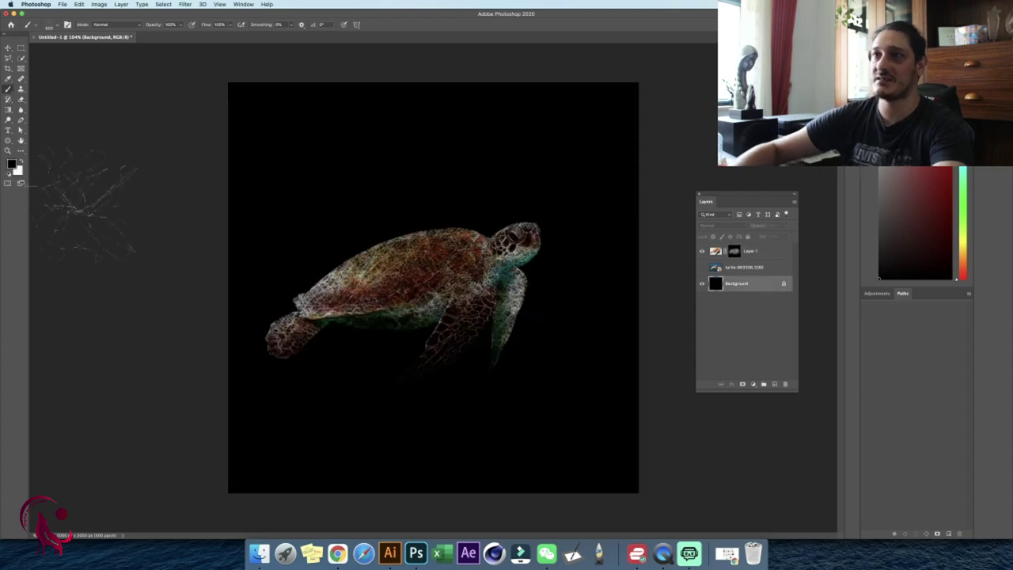
key("z")
left_click(427, 270)
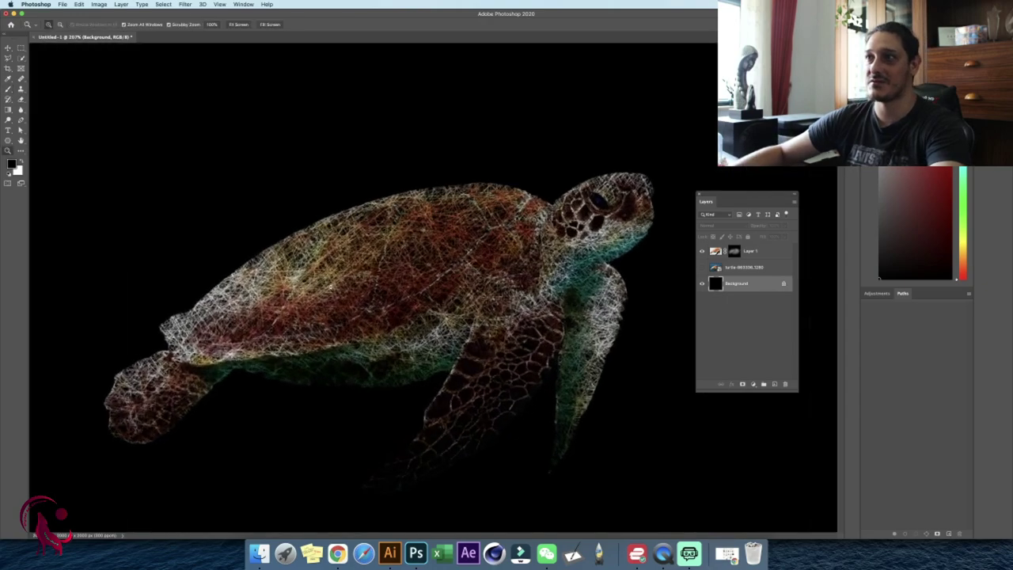
left_click_drag(331, 287, 403, 294)
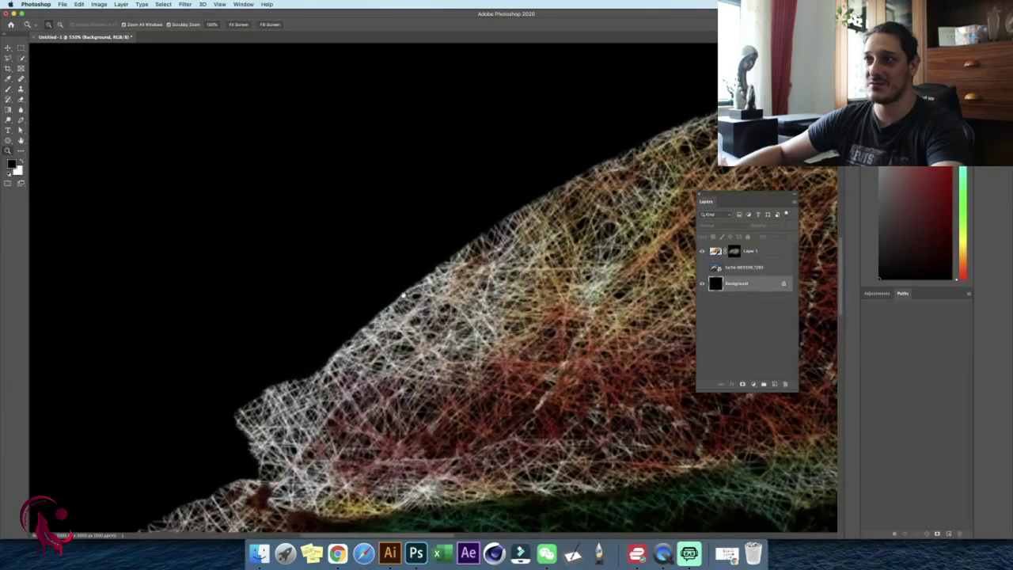
scroll(403, 294, "down", 5)
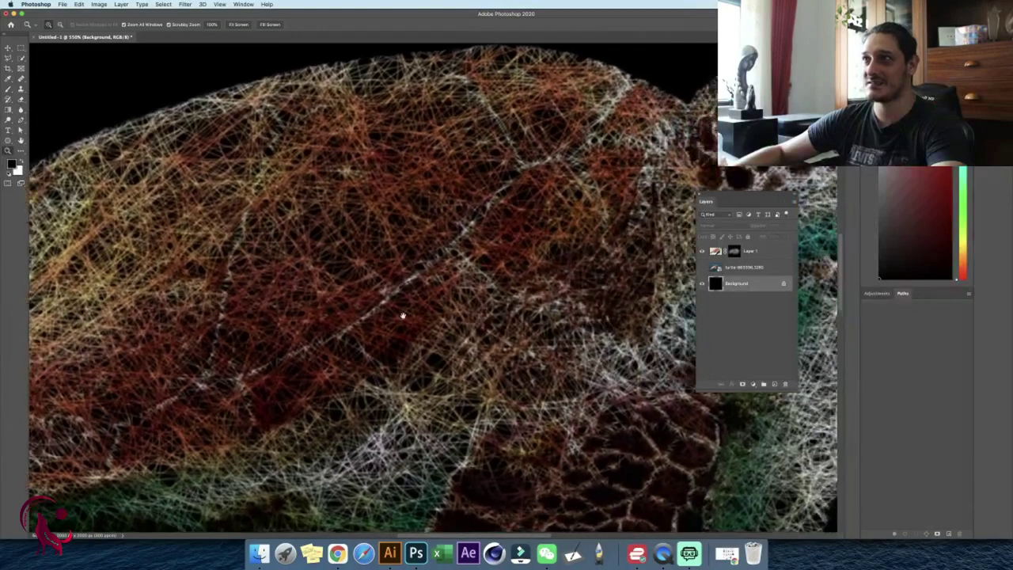
left_click_drag(403, 316, 323, 305)
scroll(370, 317, "down", 3)
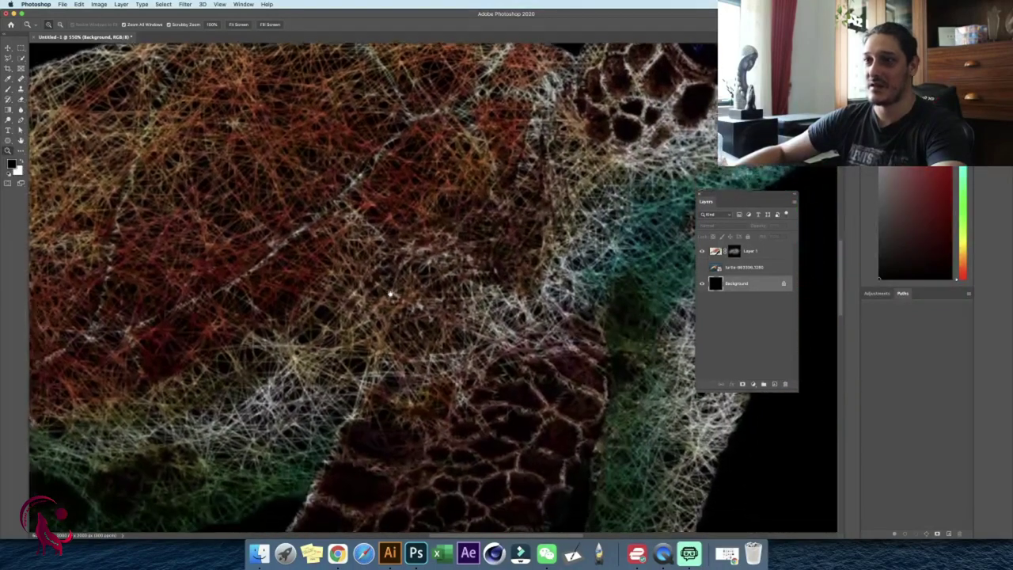
scroll(369, 314, "down", 2)
scroll(368, 310, "down", 5)
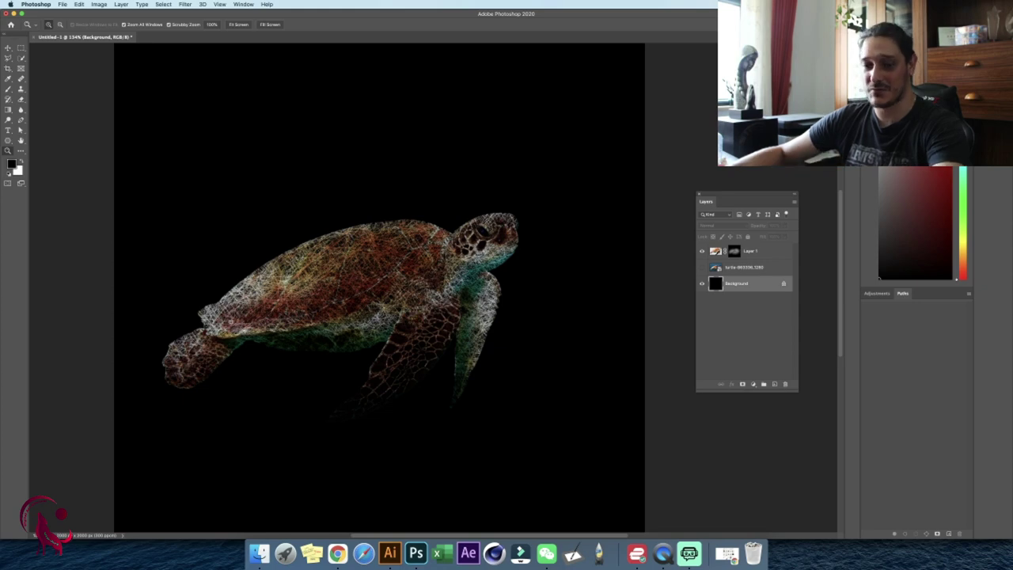
left_click(310, 335)
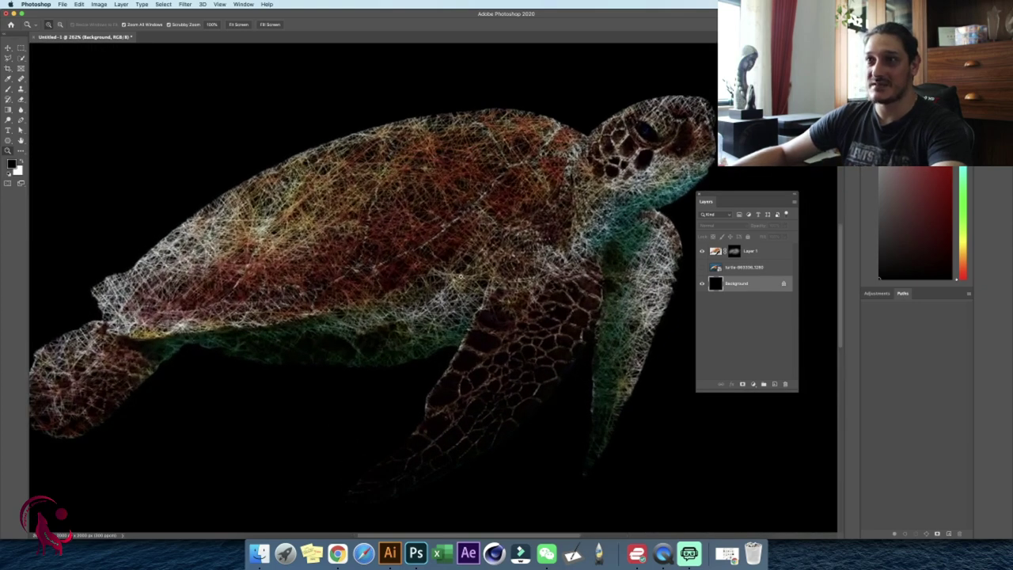
left_click_drag(460, 276, 439, 274)
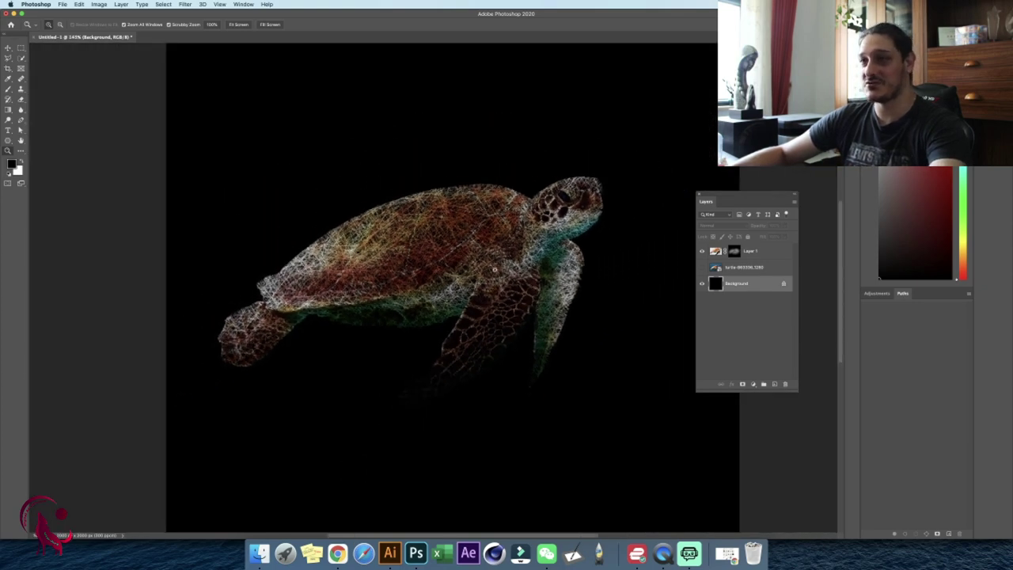
- Hide Layer 1 and give the turtle photo layer a black mask that fully hides it
left_click(701, 252)
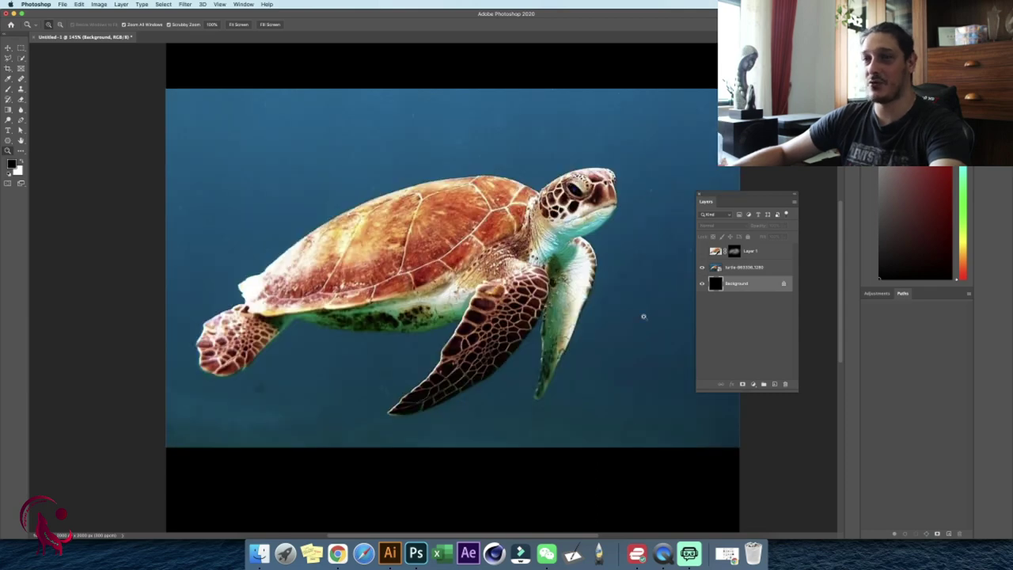
left_click(716, 269)
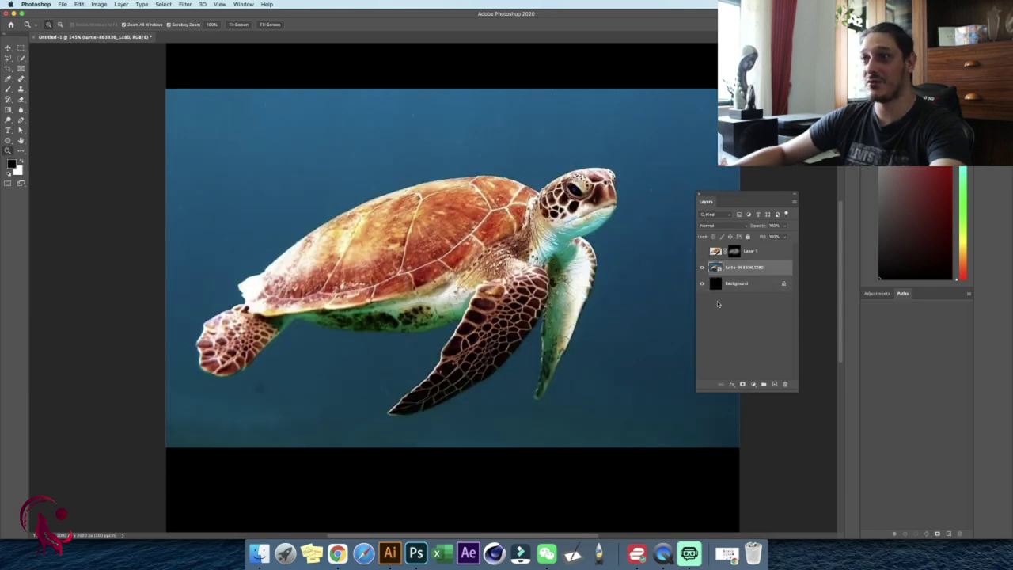
left_click(743, 384)
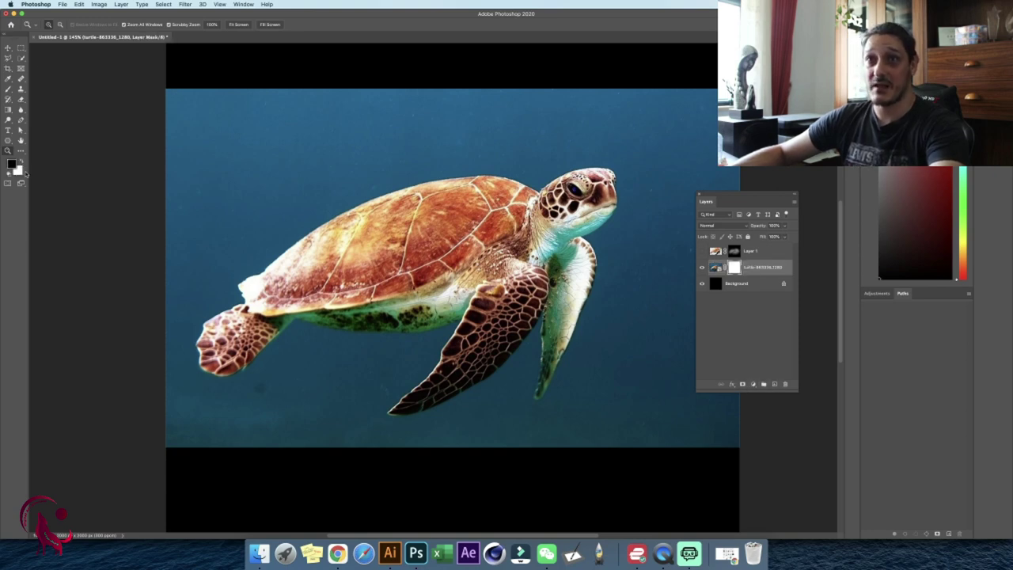
key("alt+BackSpace")
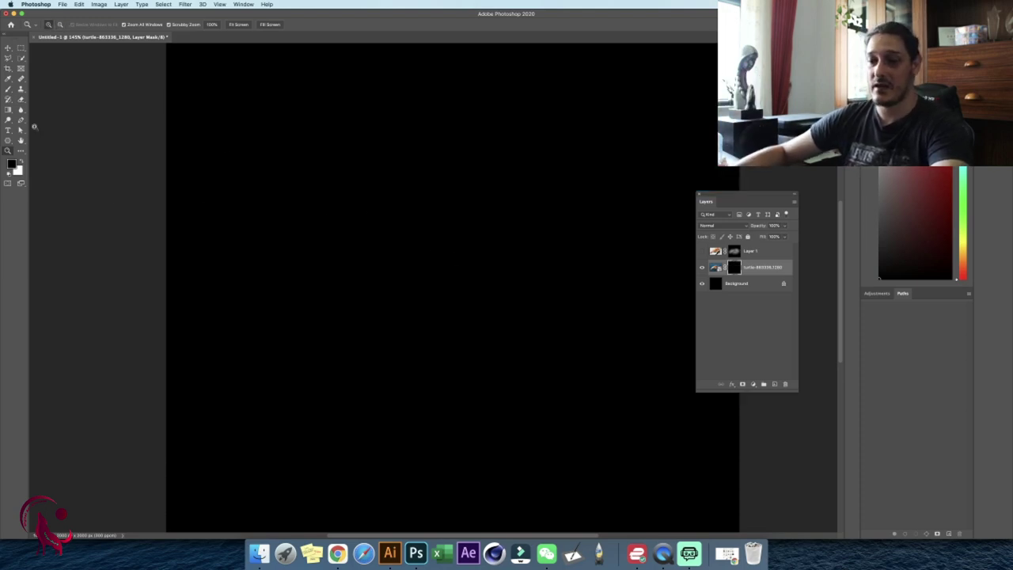
- Paint white test scribble strokes onto the turtle photo's mask
key("b")
key("x")
left_click_drag(333, 238, 296, 195)
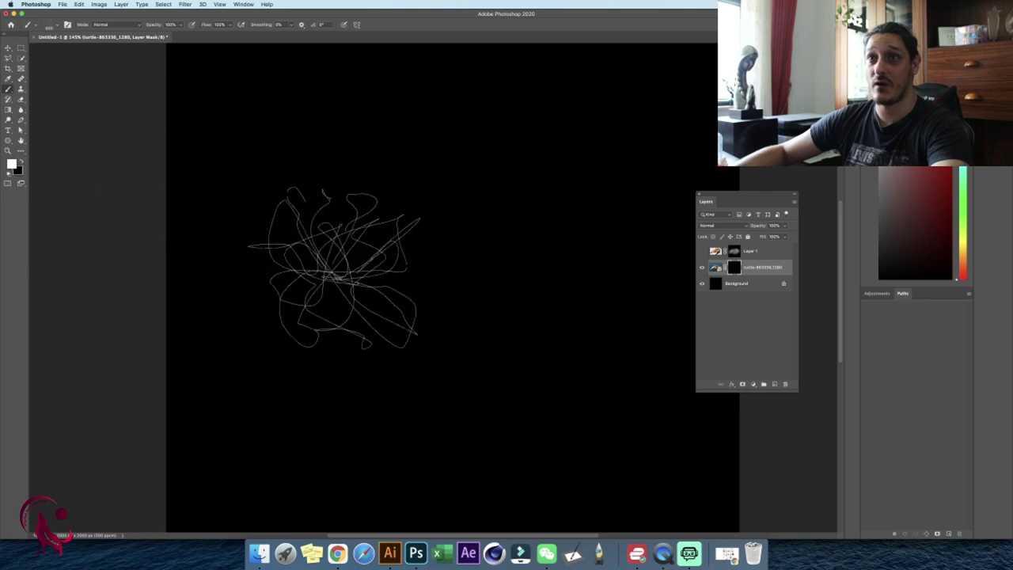
left_click_drag(436, 180, 488, 156)
mouse_move(526, 229)
left_mouse_down()
mouse_move(593, 324)
mouse_move(515, 372)
mouse_move(242, 367)
mouse_move(282, 219)
mouse_move(430, 181)
mouse_move(554, 199)
mouse_move(689, 249)
mouse_move(599, 248)
mouse_move(633, 182)
left_mouse_up()
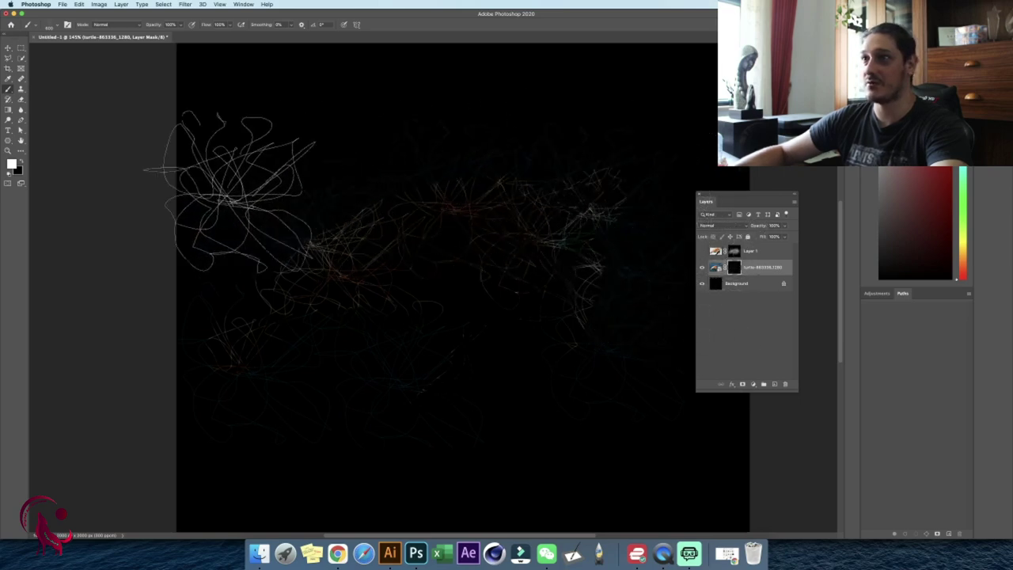
- Use the scribble 3 brush to reveal the turtle's centre and flippers
left_click(49, 26)
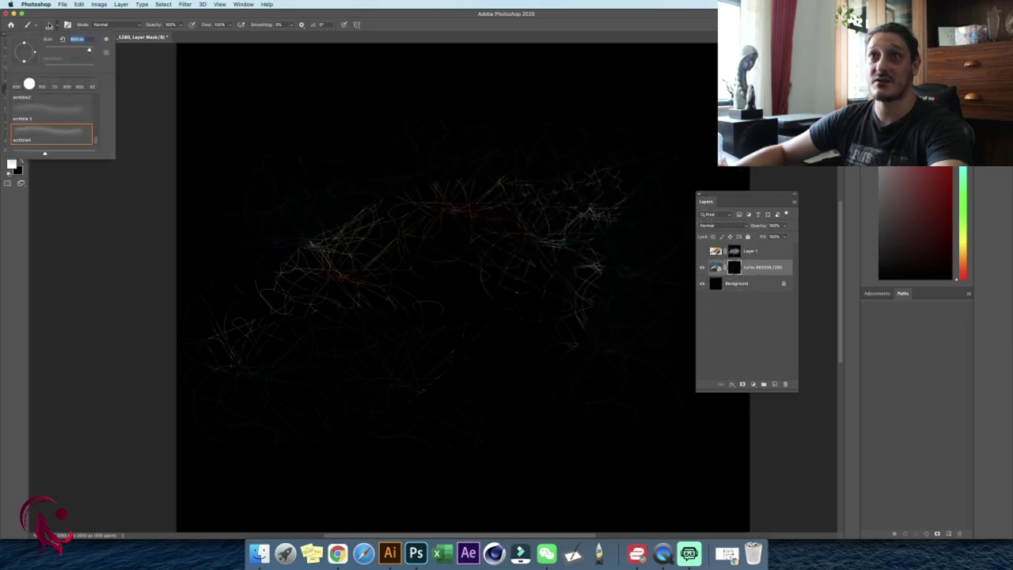
left_click(63, 119)
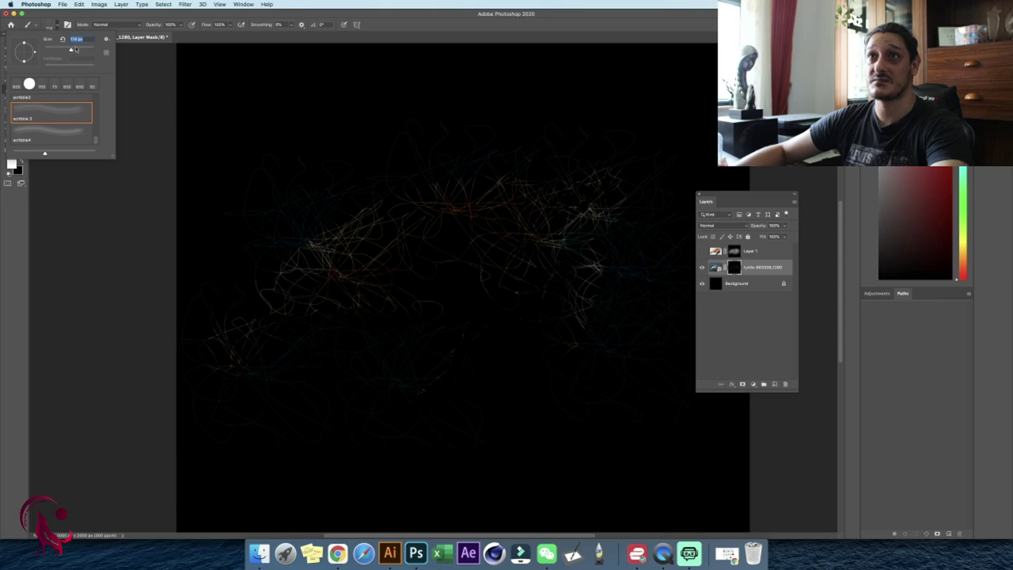
left_click(253, 36)
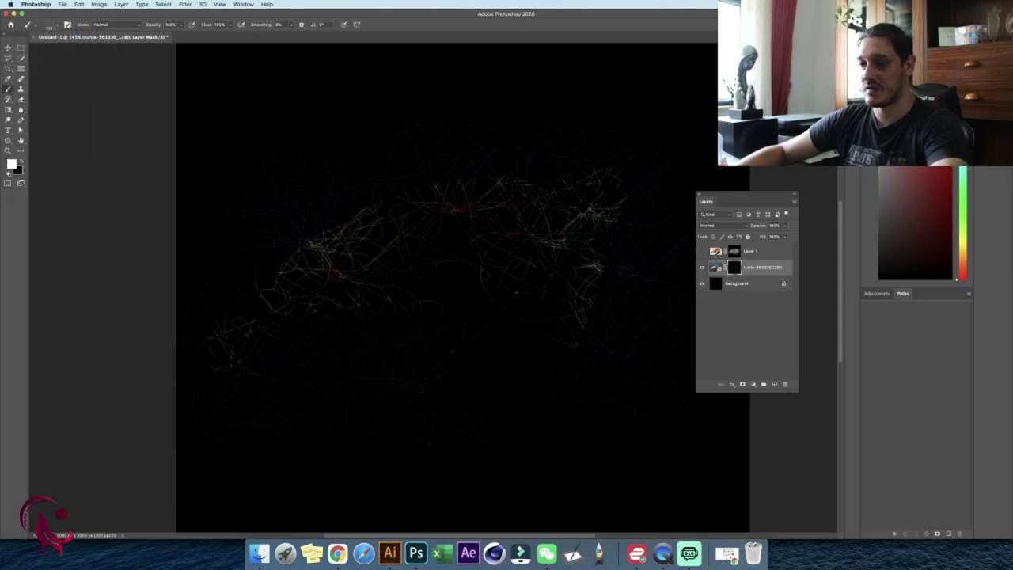
left_click(309, 220)
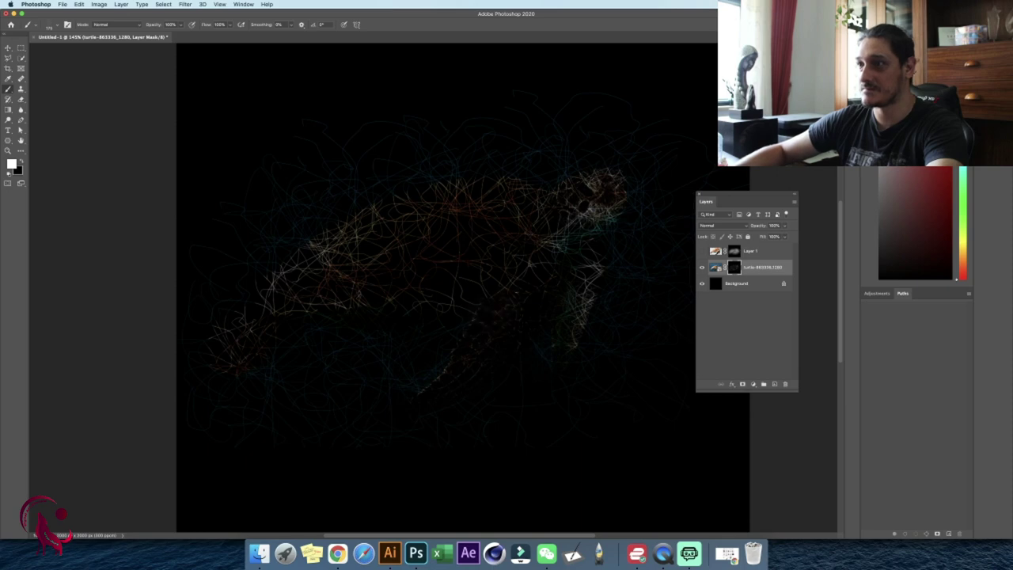
left_click_drag(591, 261, 589, 299)
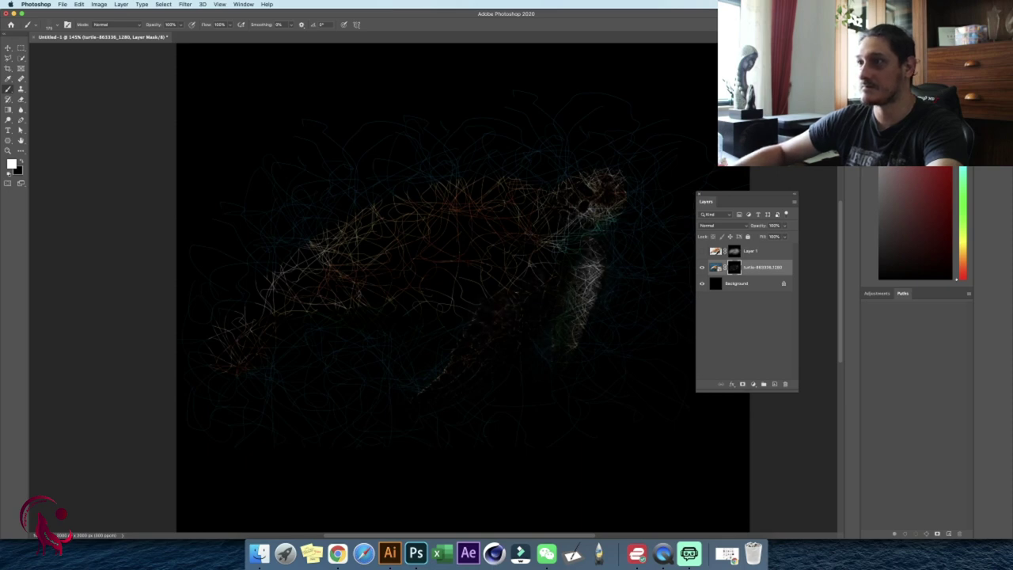
mouse_move(443, 253)
left_mouse_down()
mouse_move(420, 225)
mouse_move(506, 261)
mouse_move(475, 246)
mouse_move(292, 333)
left_mouse_up()
left_click_drag(312, 290, 253, 372)
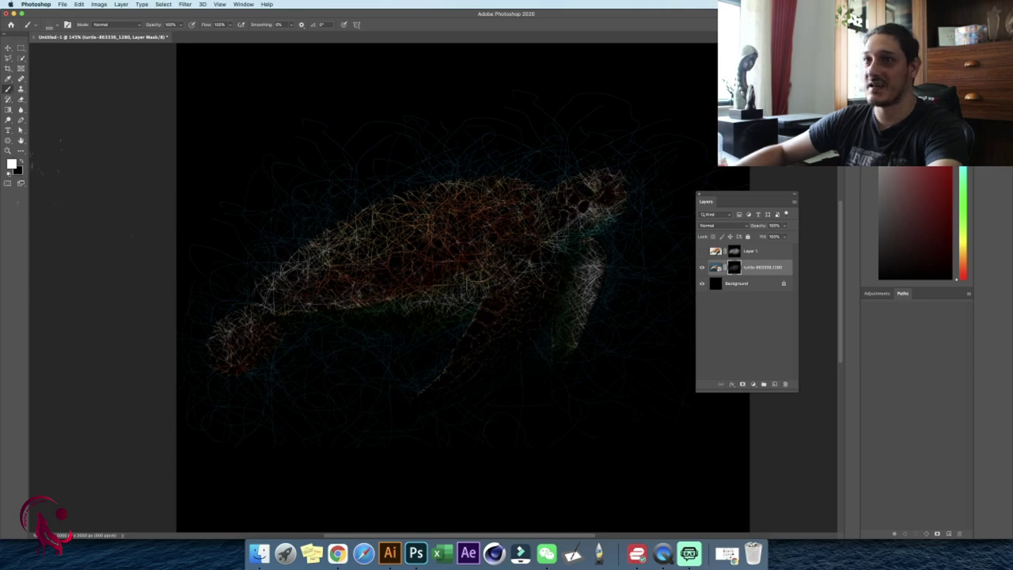
- Choose the scribble 1 brush preset and reduce its size
left_click(34, 25)
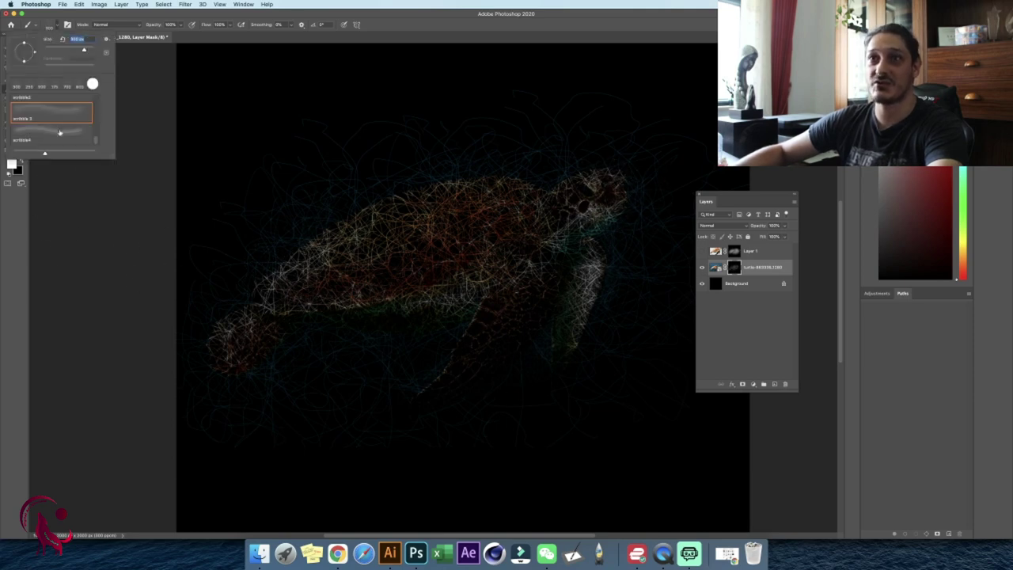
scroll(58, 132, "up", 1)
left_click(47, 115)
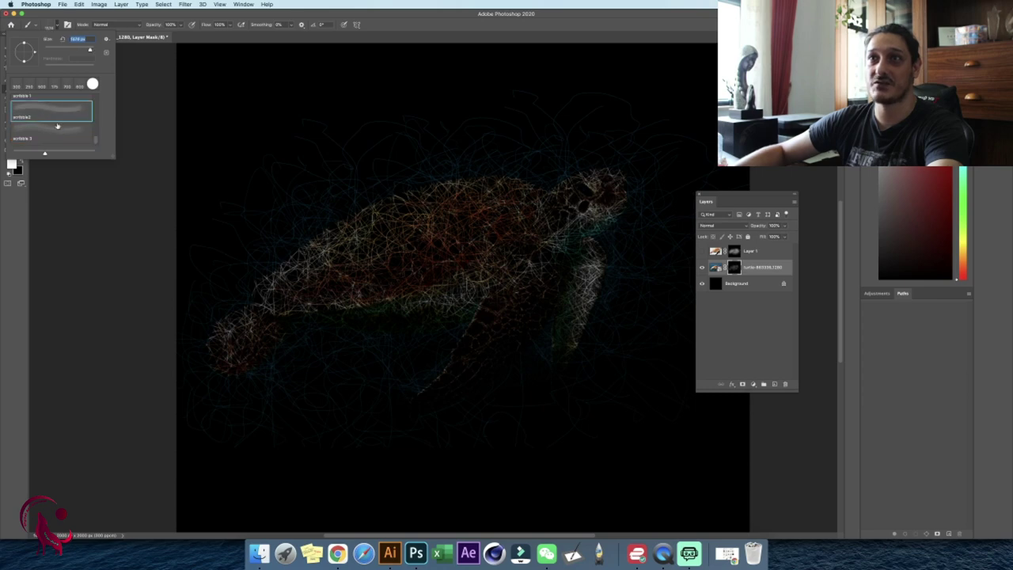
scroll(49, 118, "up", 1)
left_click(42, 103)
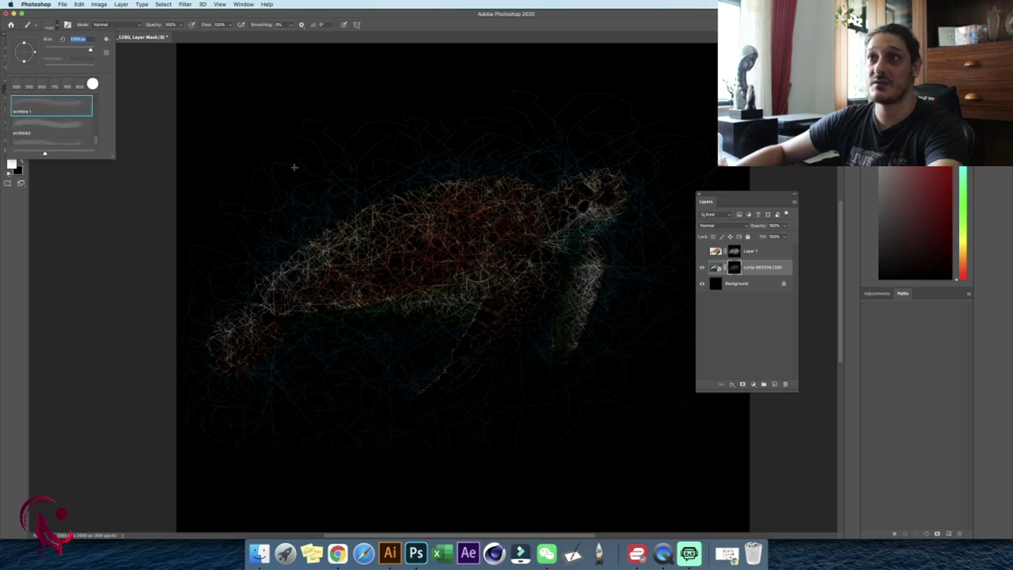
left_click_drag(89, 50, 63, 51)
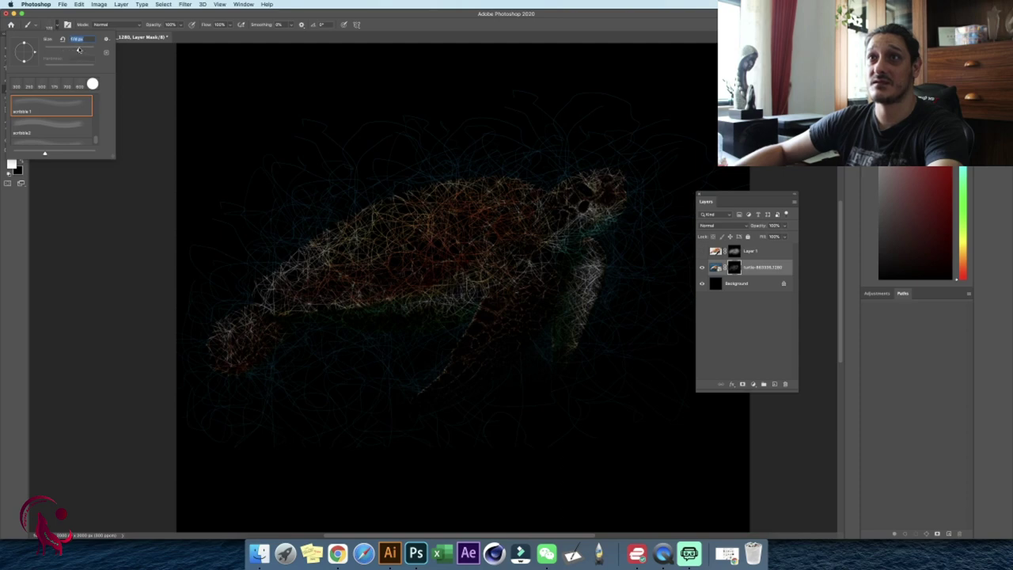
key("Return")
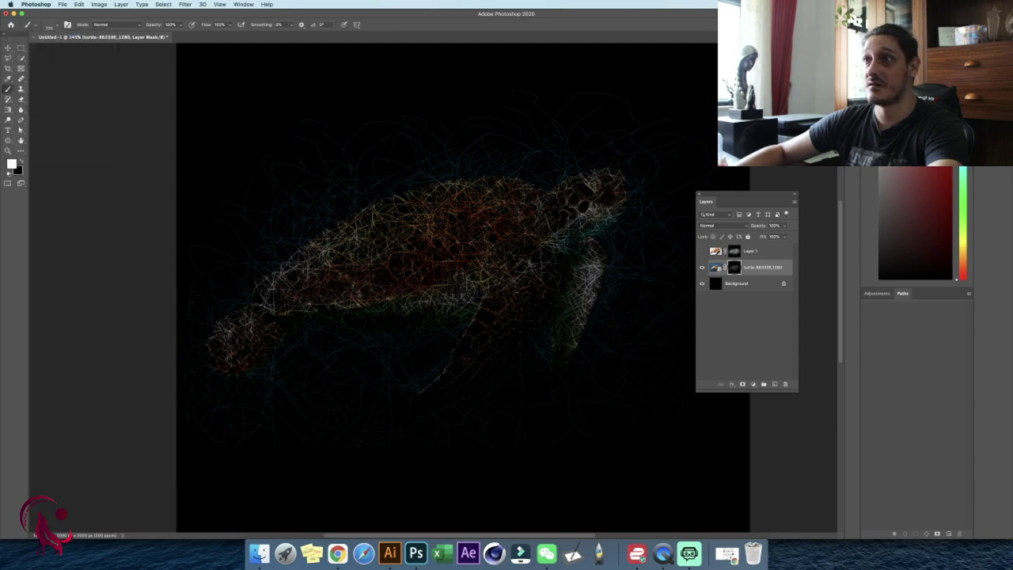
- Paint more scribble lines over the turtle's shell and surroundings, then target the layer's image thumbnail
mouse_move(427, 198)
left_mouse_down()
mouse_move(335, 178)
mouse_move(428, 182)
mouse_move(352, 184)
mouse_move(450, 237)
left_mouse_up()
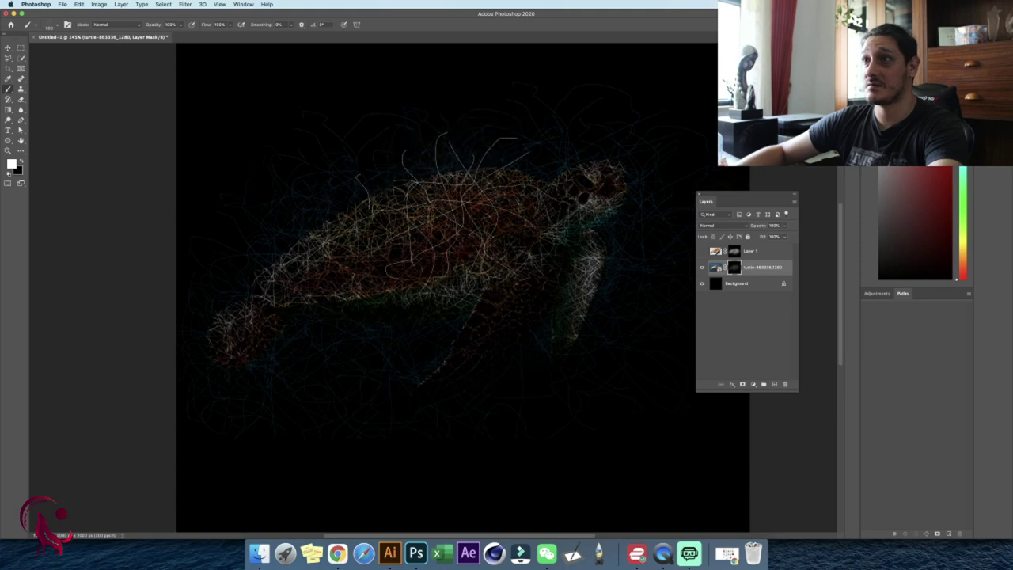
left_click_drag(396, 198, 554, 119)
left_click_drag(514, 317, 293, 190)
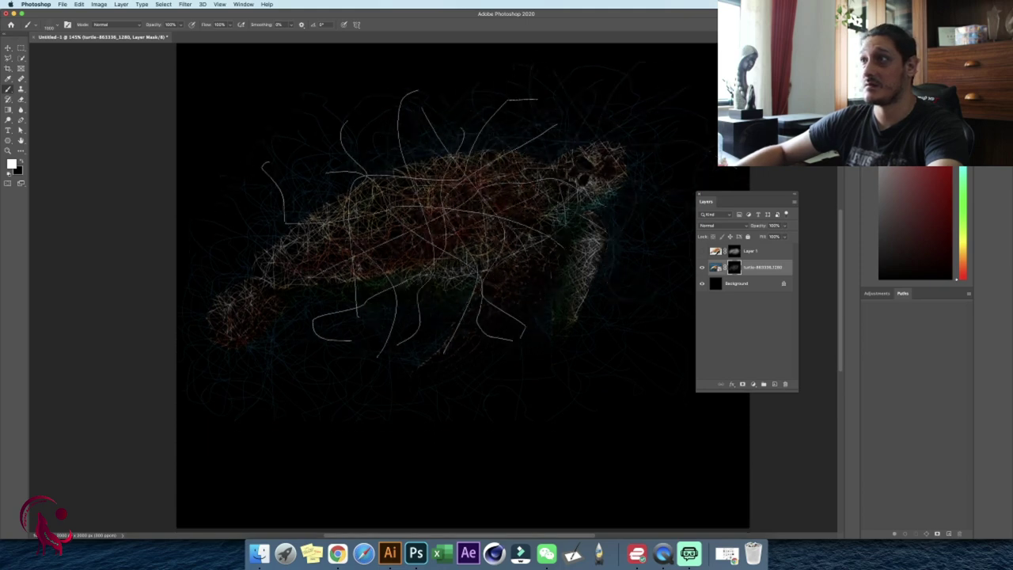
mouse_move(435, 222)
left_mouse_down()
mouse_move(406, 340)
mouse_move(452, 411)
mouse_move(625, 300)
mouse_move(601, 293)
left_mouse_up()
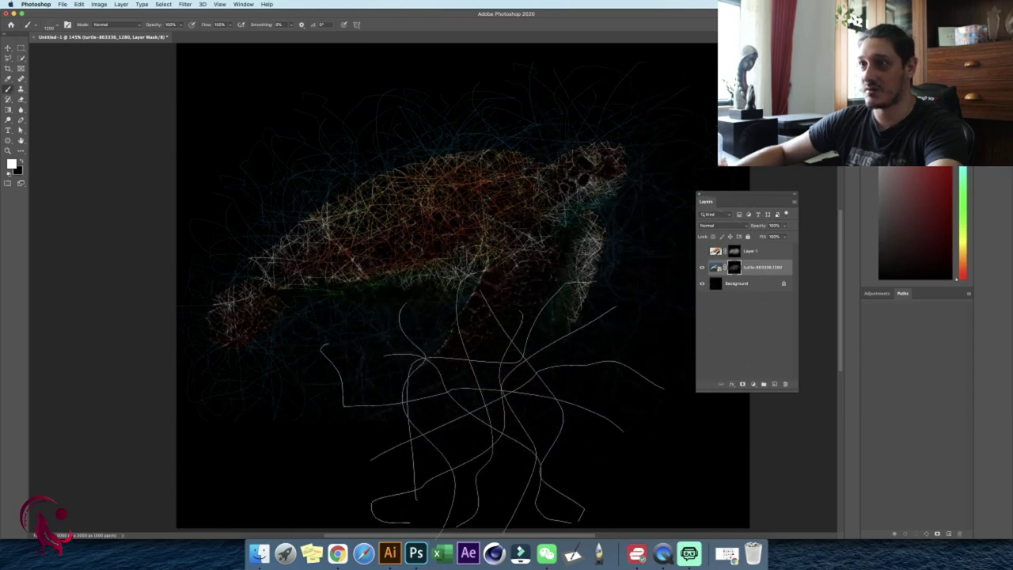
key("z")
left_click_drag(493, 339, 479, 344)
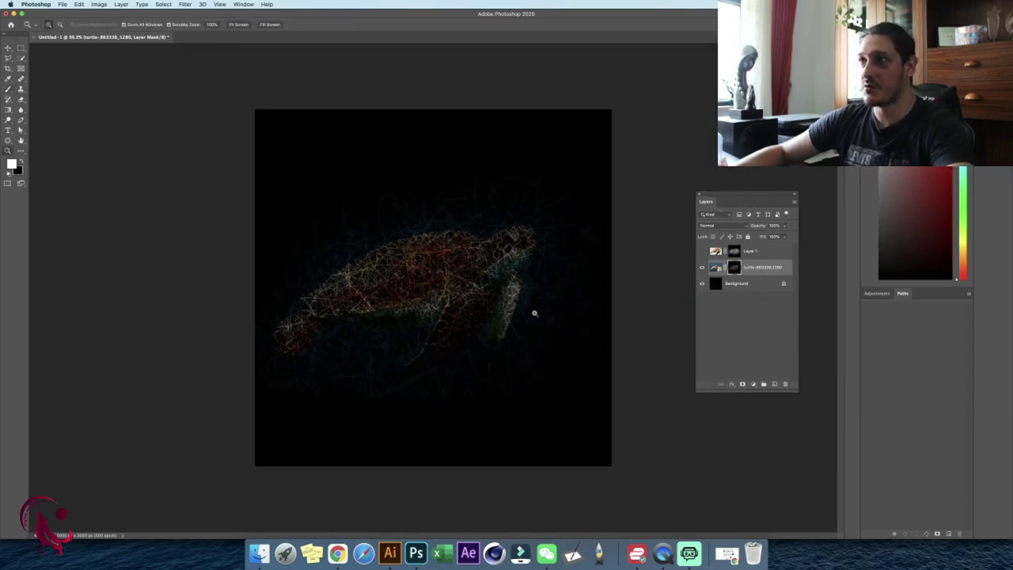
mouse_move(534, 313)
left_mouse_down()
mouse_move(546, 314)
mouse_move(523, 317)
left_mouse_up()
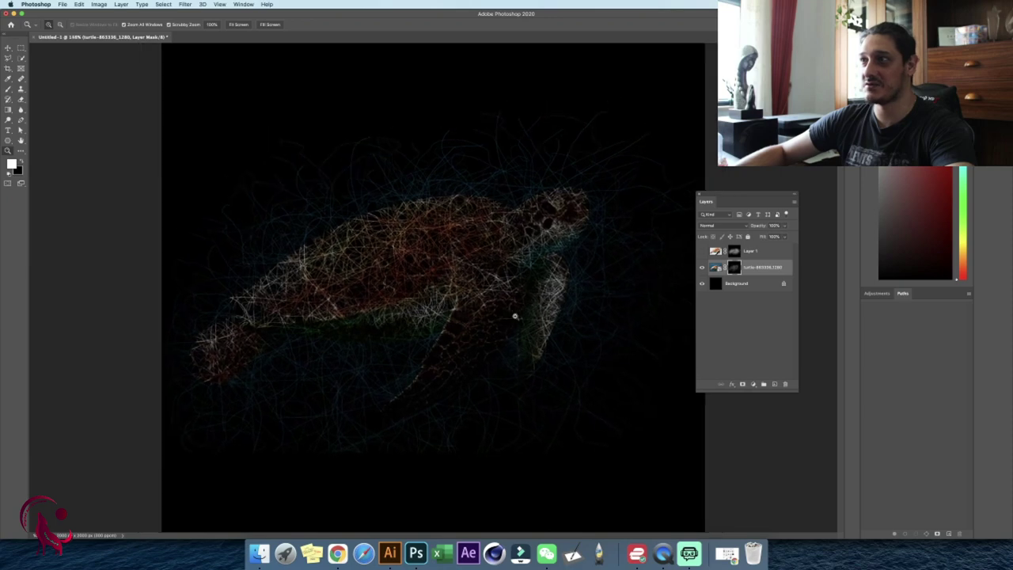
key("b")
left_click(715, 267)
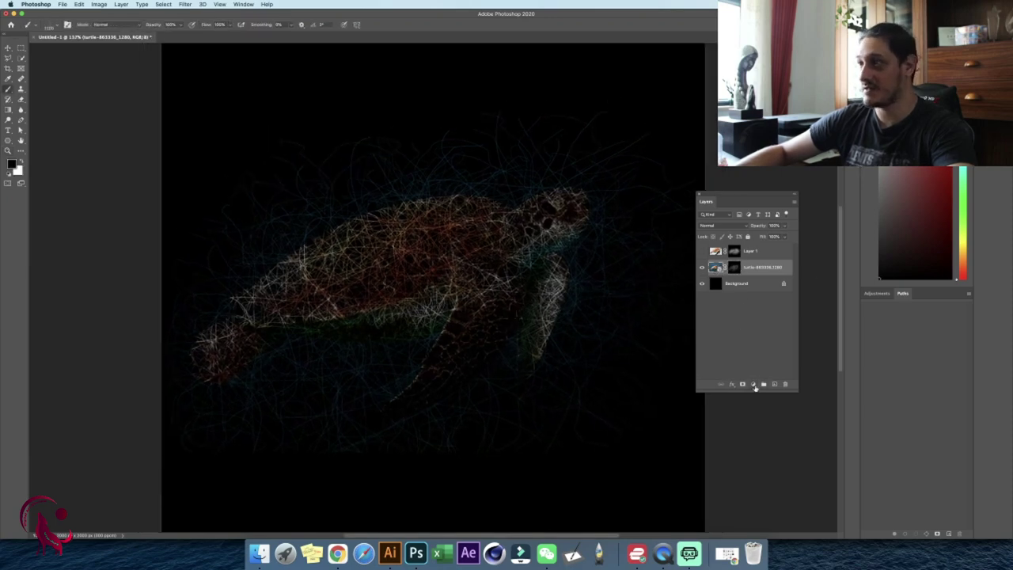
- Add a Brightness/Contrast adjustment layer with brightness raised to about 120
left_click(752, 383)
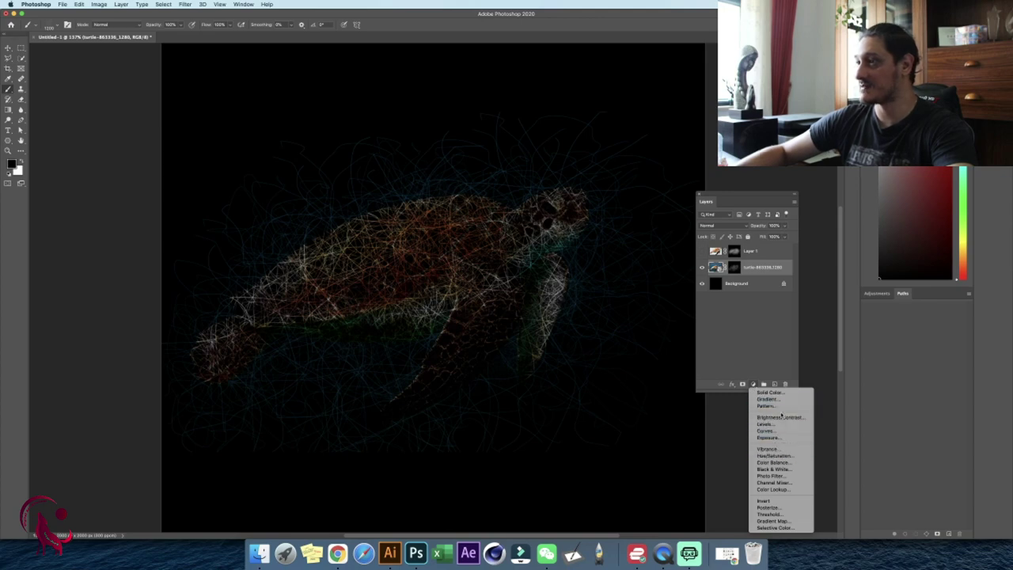
left_click(780, 417)
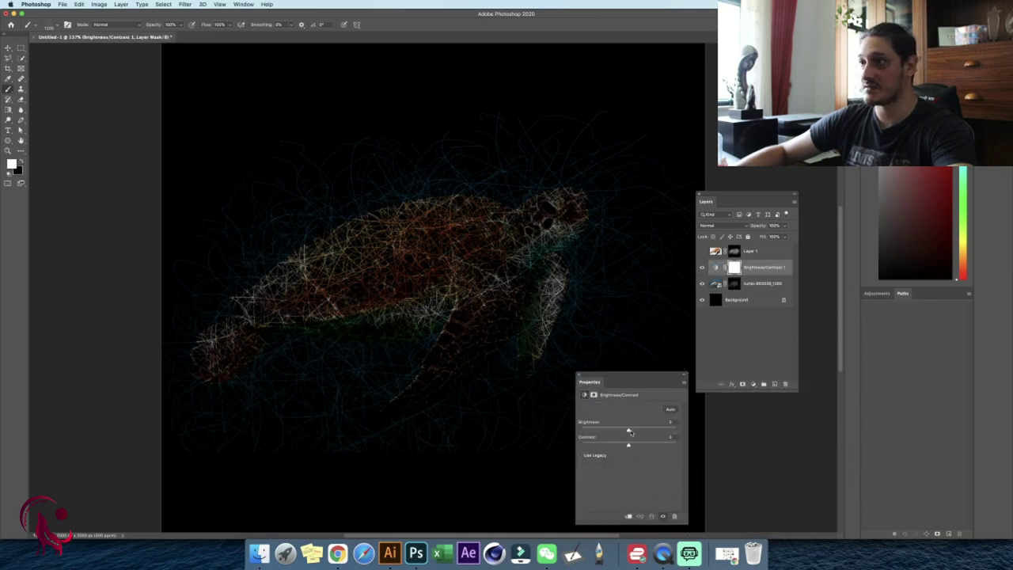
left_click_drag(631, 431, 668, 433)
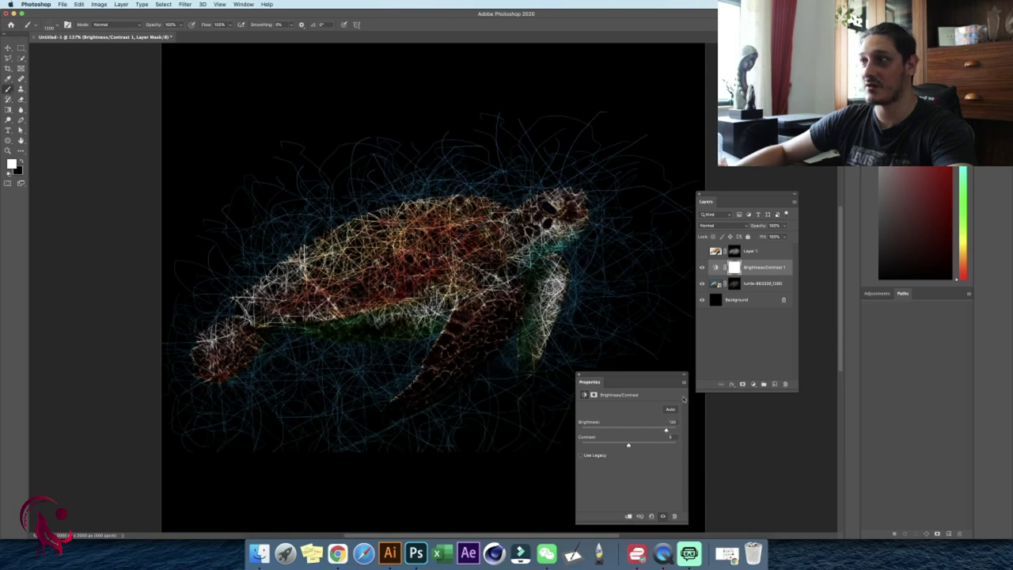
- Select the turtle layer's mask, briefly disabling and re-enabling it to compare
left_click(737, 275)
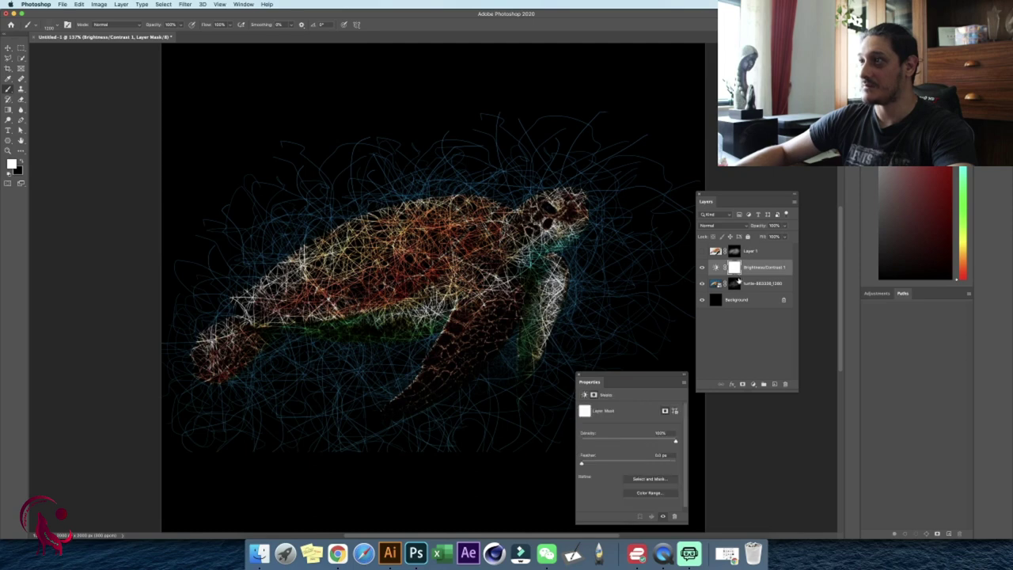
left_click(736, 285)
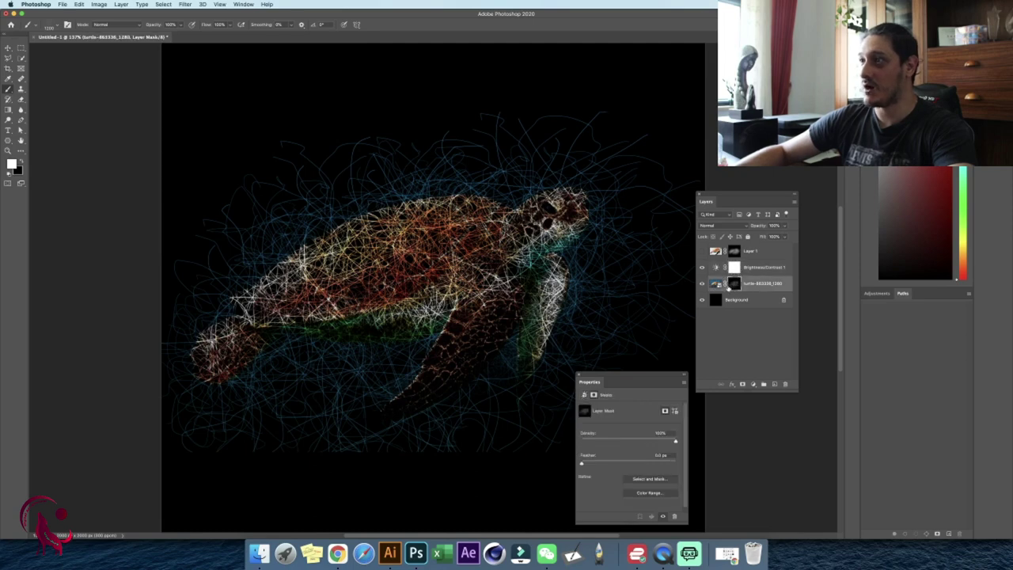
left_click(728, 285, "shift")
left_click(586, 413, "shift")
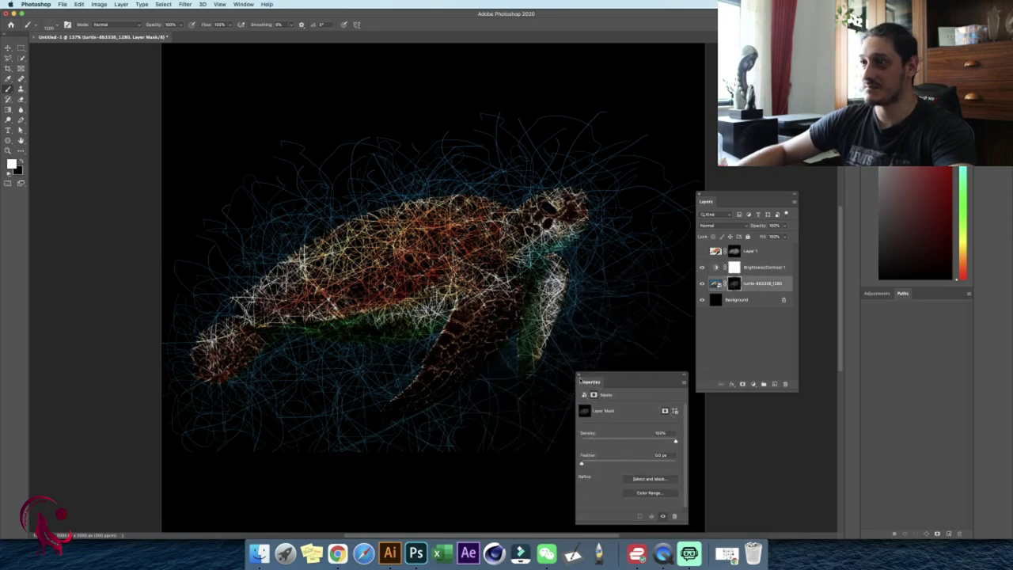
- Load a Soft Round brush of about 280 px and close the brush and properties panels
left_click(32, 25)
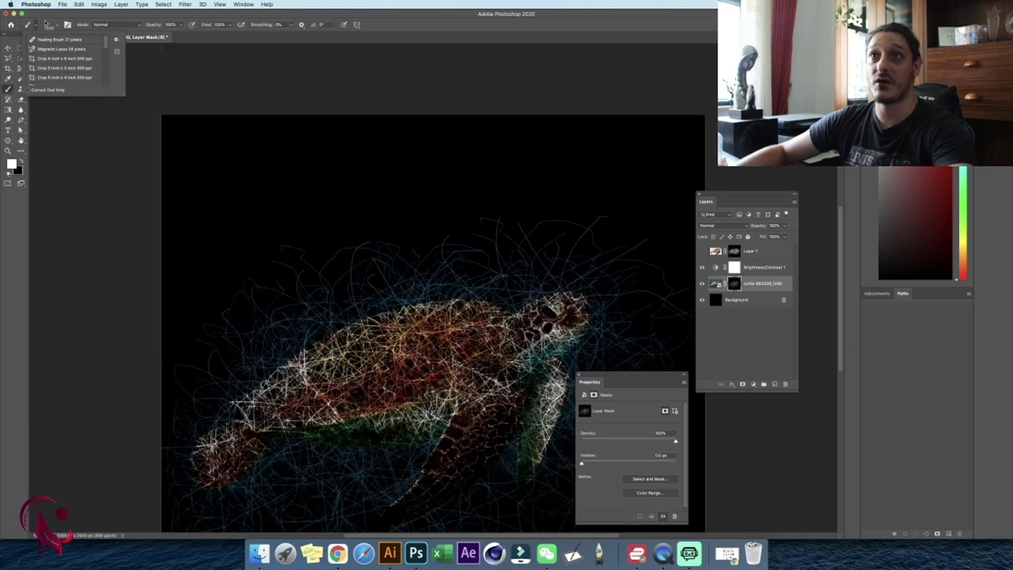
left_click(48, 25)
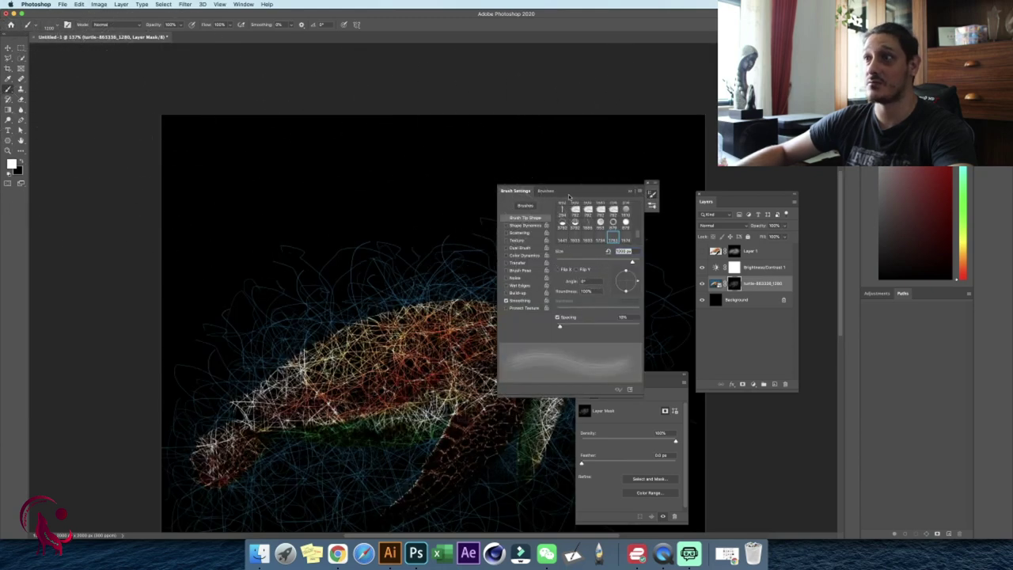
left_click(545, 190)
scroll(538, 269, "down", 3)
scroll(538, 263, "down", 3)
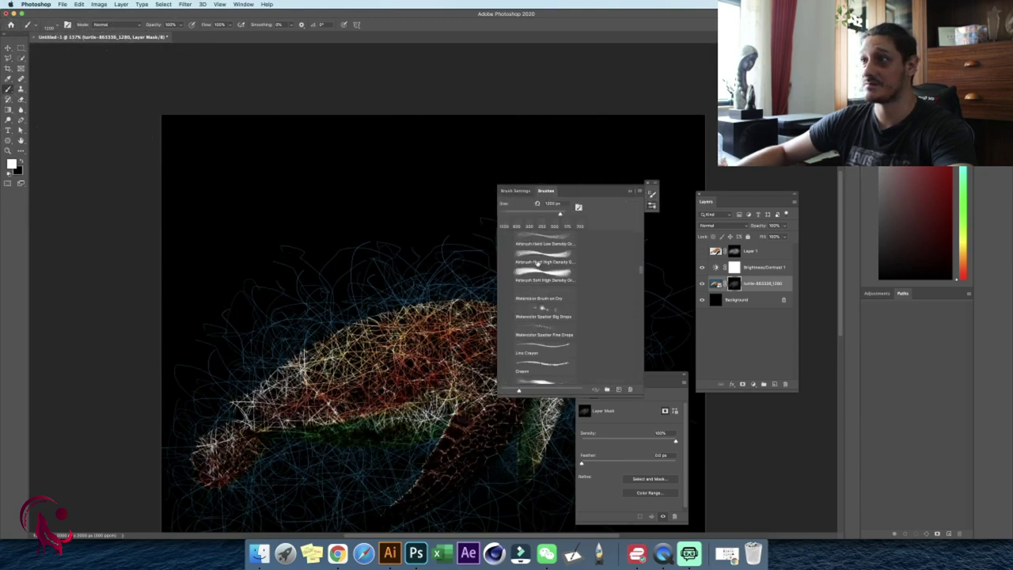
scroll(538, 263, "up", 5)
left_click(552, 247)
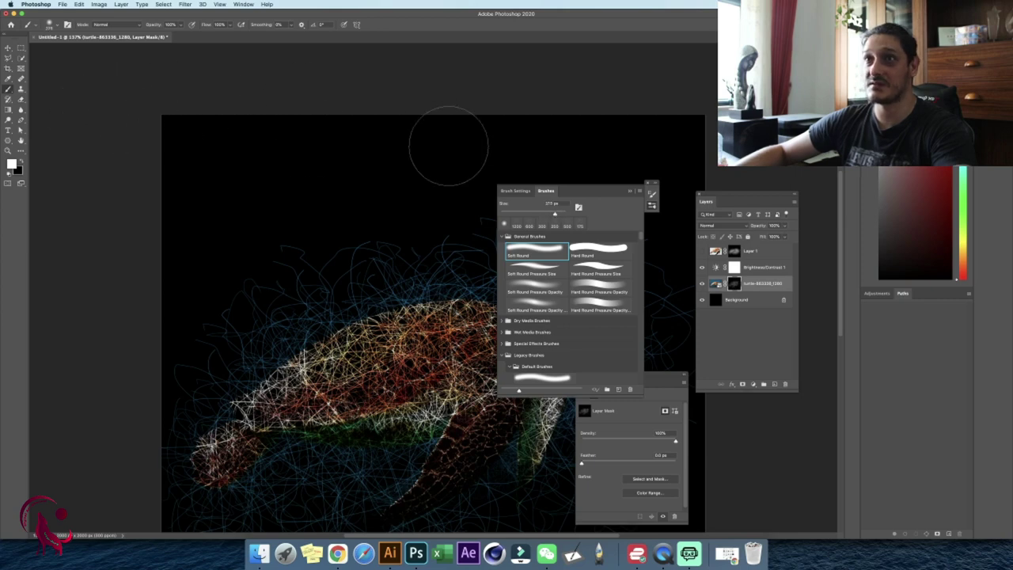
left_click(647, 183)
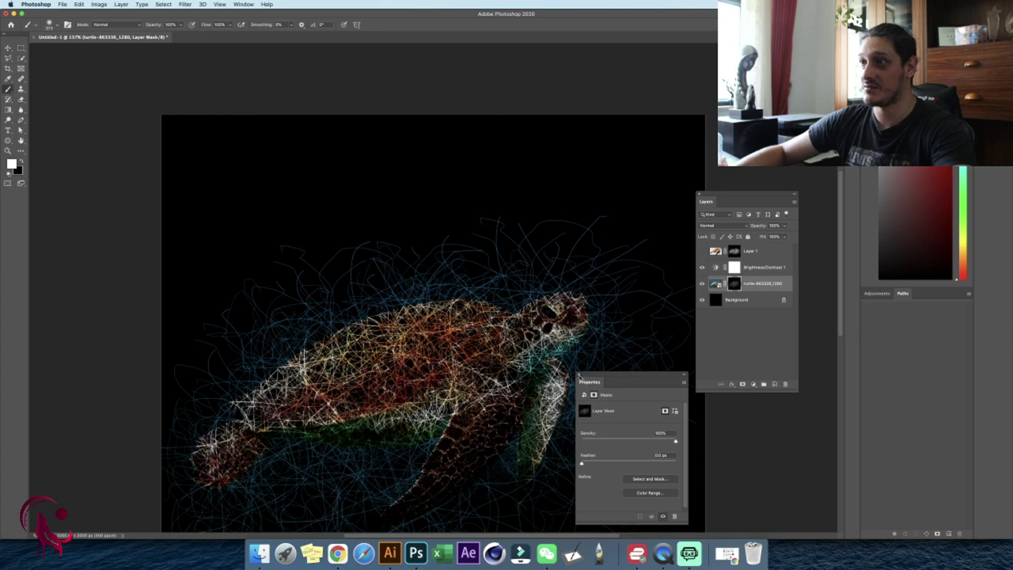
left_click(578, 375)
scroll(507, 278, "down", 5)
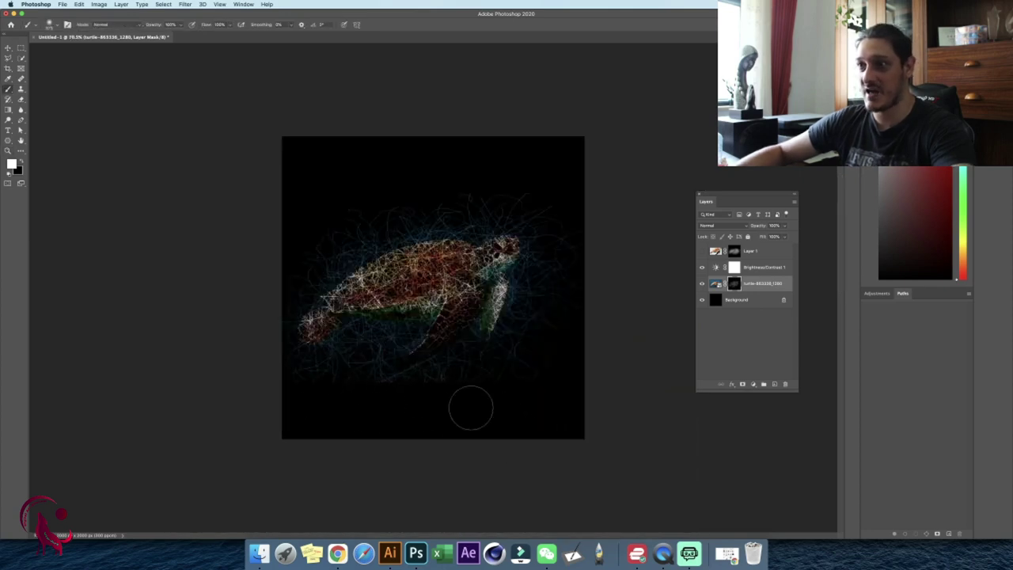
- Try a larger white stroke on the turtle's mask, undo it, and zoom to about 105%
key("bracketright")
key("bracketright")
key("bracketright")
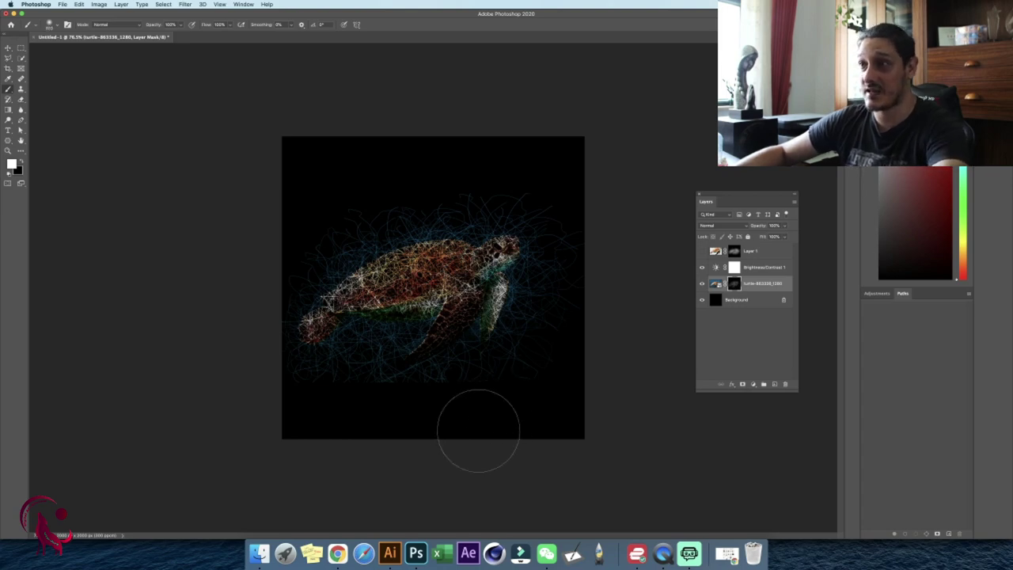
mouse_move(477, 430)
left_mouse_down()
mouse_move(518, 436)
mouse_move(373, 388)
mouse_move(647, 431)
left_mouse_up()
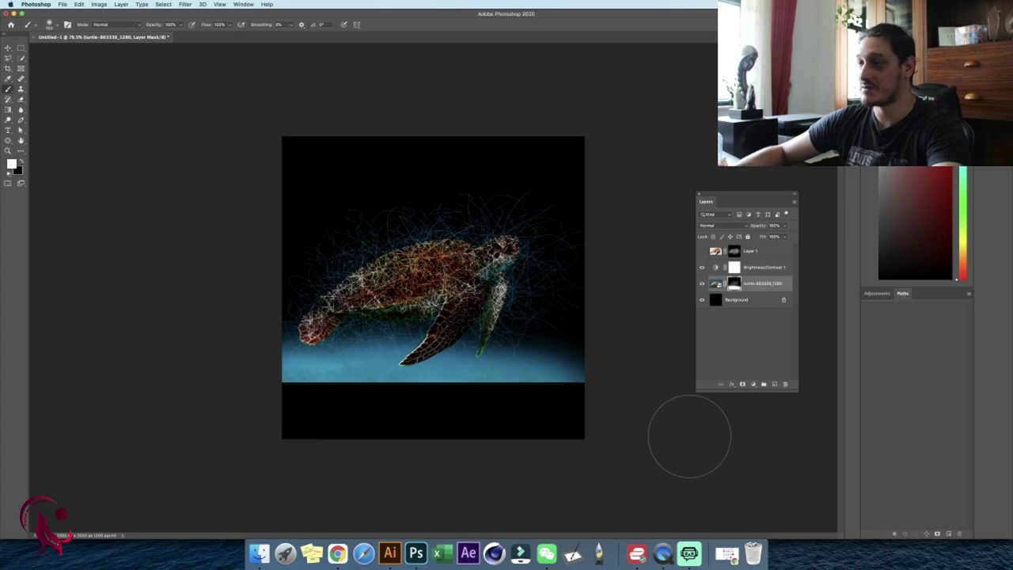
key("ctrl+z")
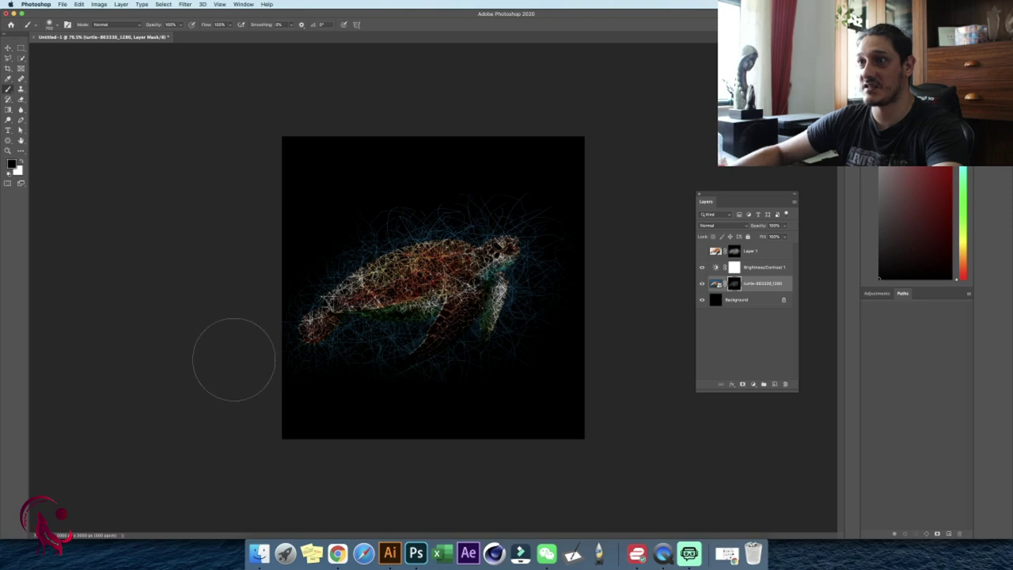
key("z")
left_click_drag(499, 374, 495, 373)
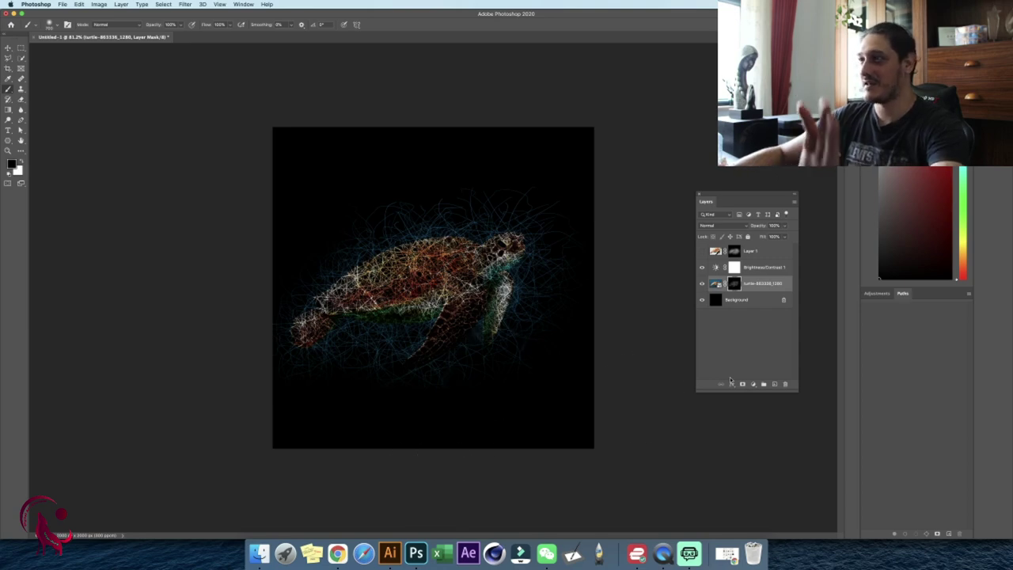
- Toggle Layer 1 and turtle layer visibility to compare, then zoom out to the whole canvas
left_click(702, 251)
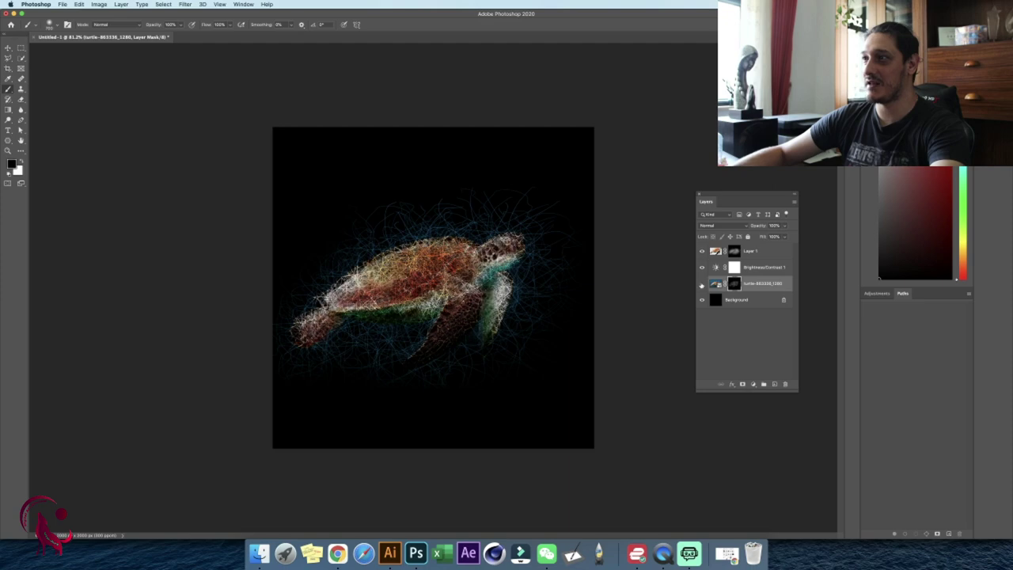
left_click(701, 284)
left_click(701, 283)
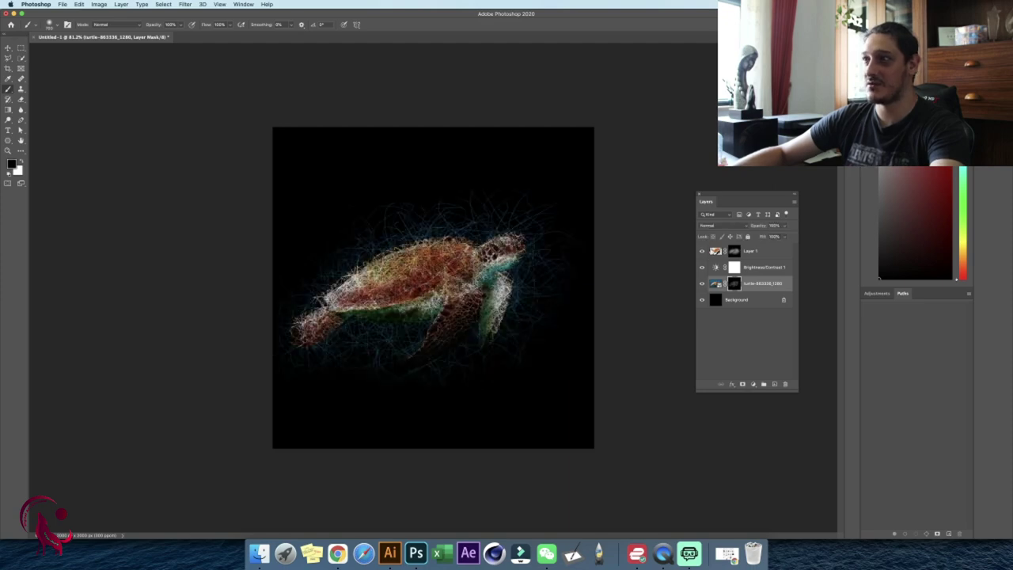
left_click(702, 251)
key("ctrl+plus")
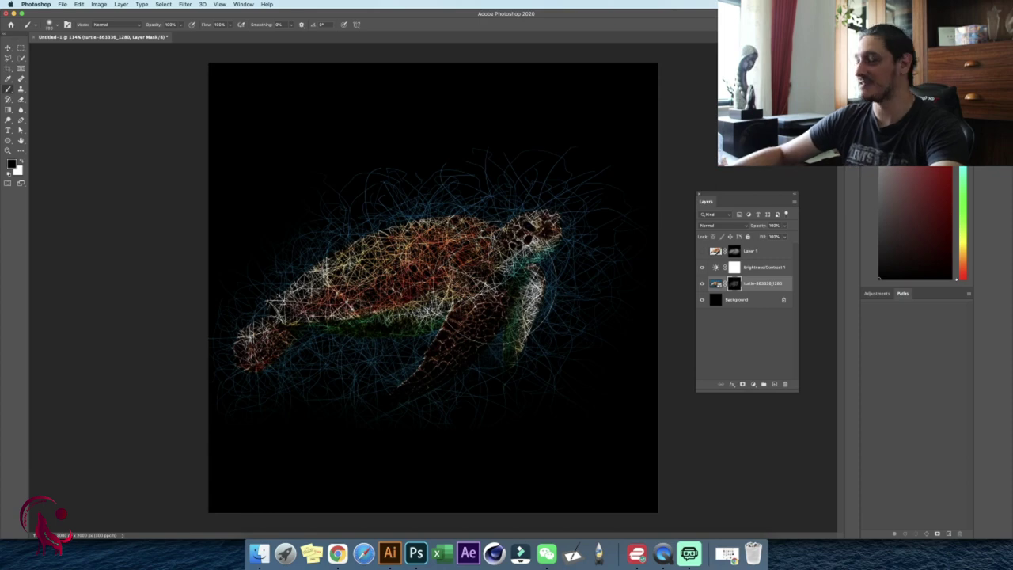
key("z")
mouse_move(633, 306)
left_mouse_down()
mouse_move(611, 316)
mouse_move(620, 311)
left_mouse_up()
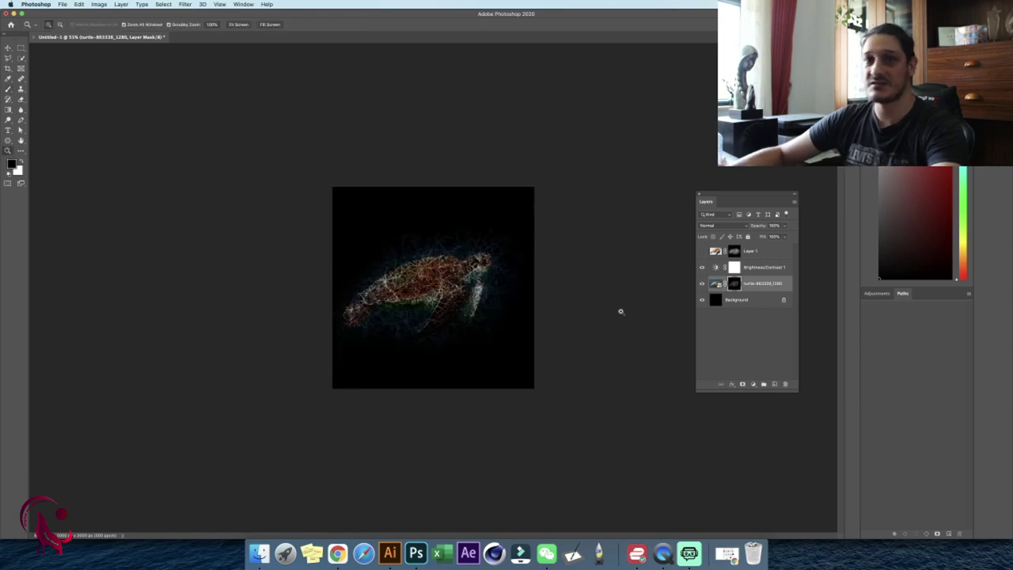
- Group the three turtle layers into Group 1 and hide it
left_click(760, 253, "shift")
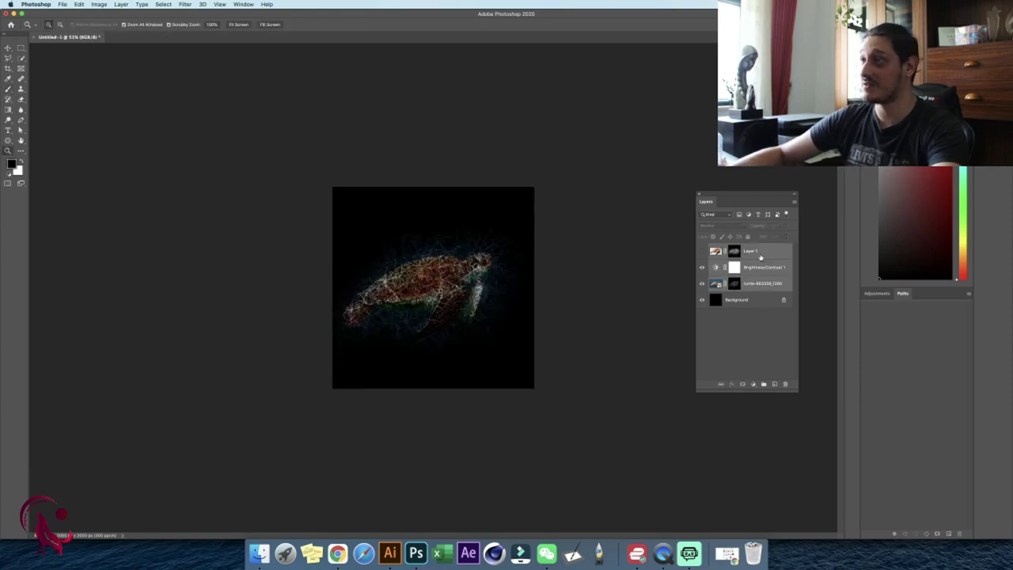
left_click(763, 385)
left_click(703, 250)
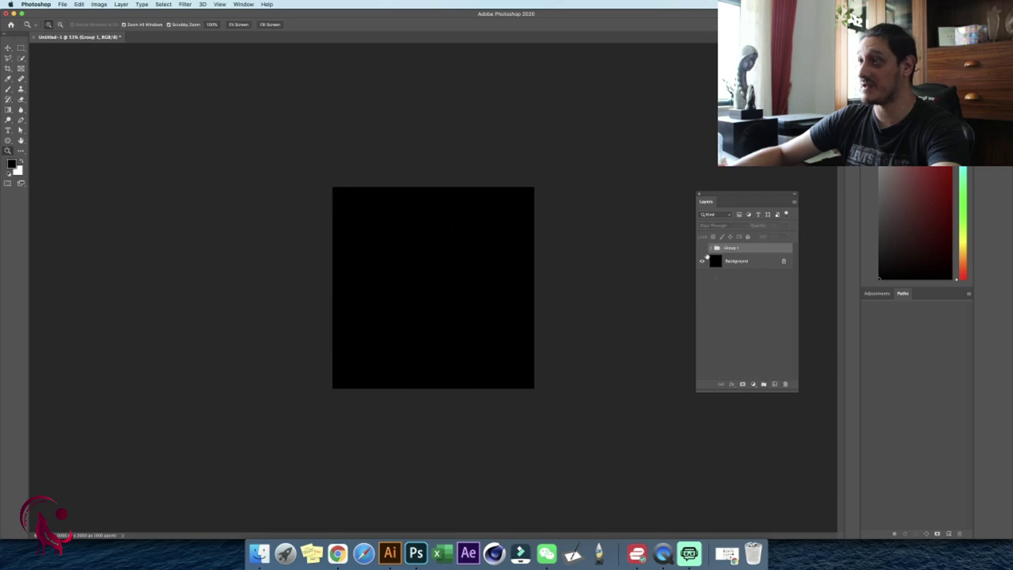
- Place the ara-3601194_1920 parrot photo from Downloads onto the canvas and view at 100%
left_click(258, 552)
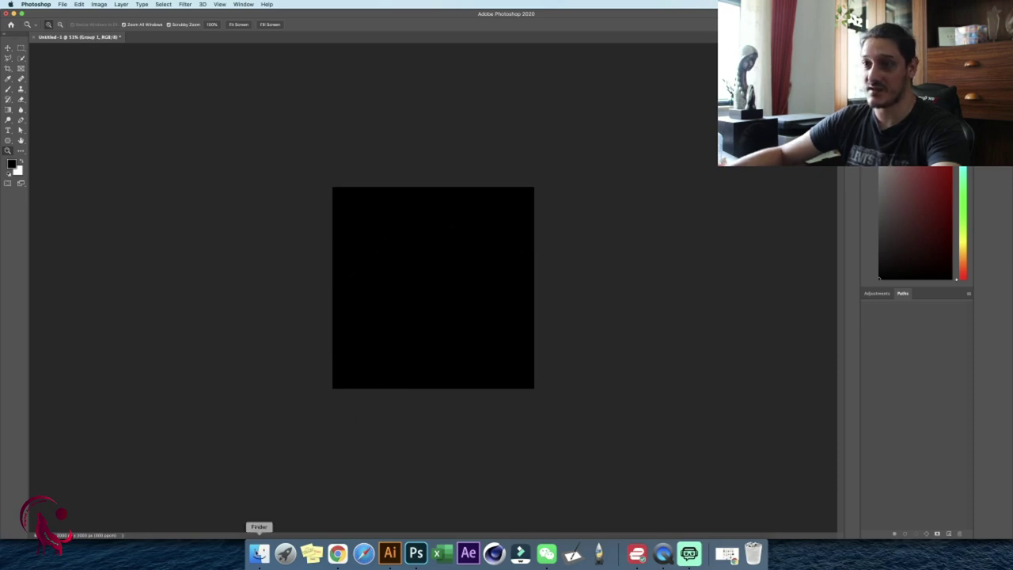
left_click(622, 234)
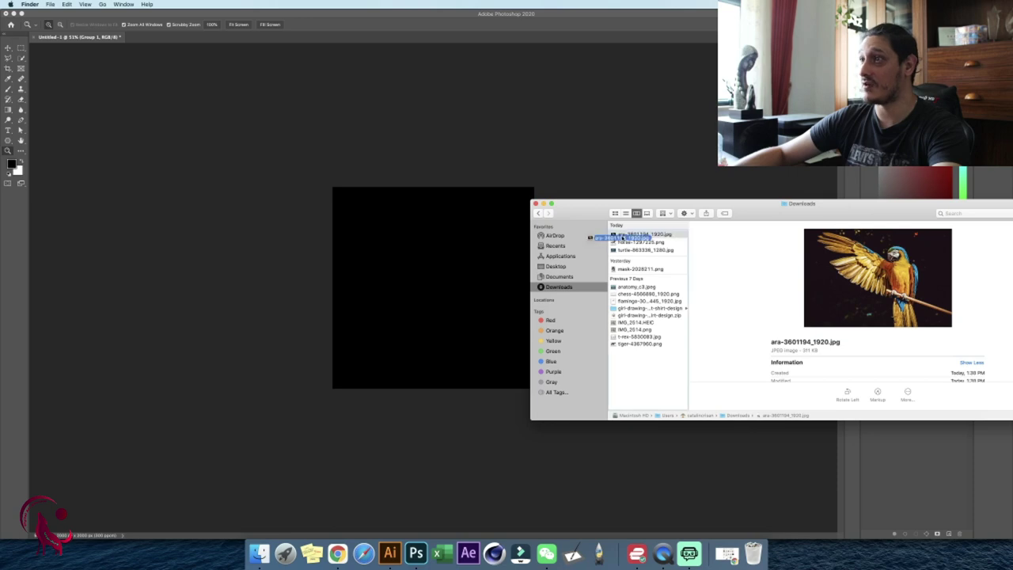
left_click_drag(622, 234, 454, 267)
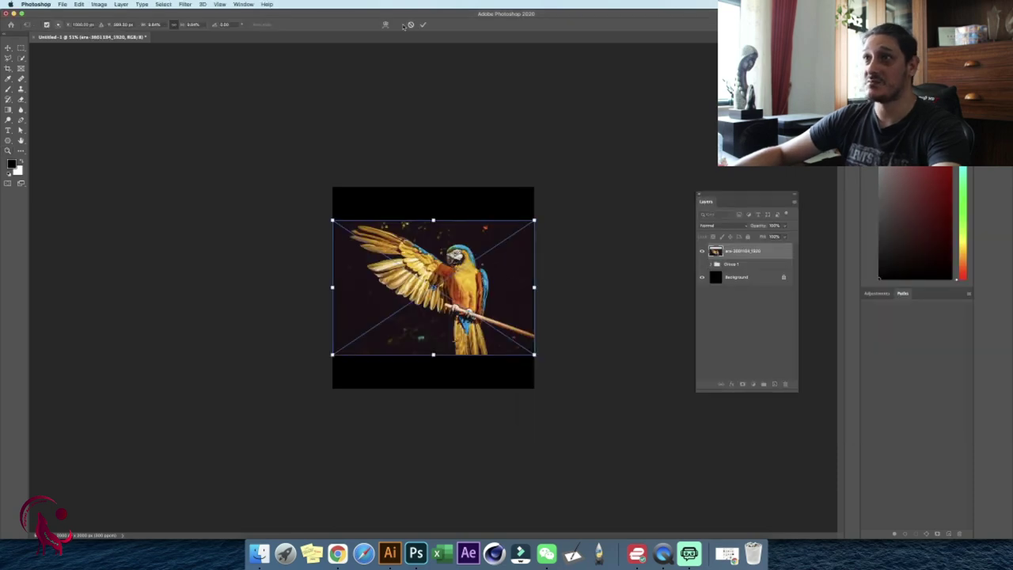
left_click(422, 24)
key("z")
left_click(467, 261)
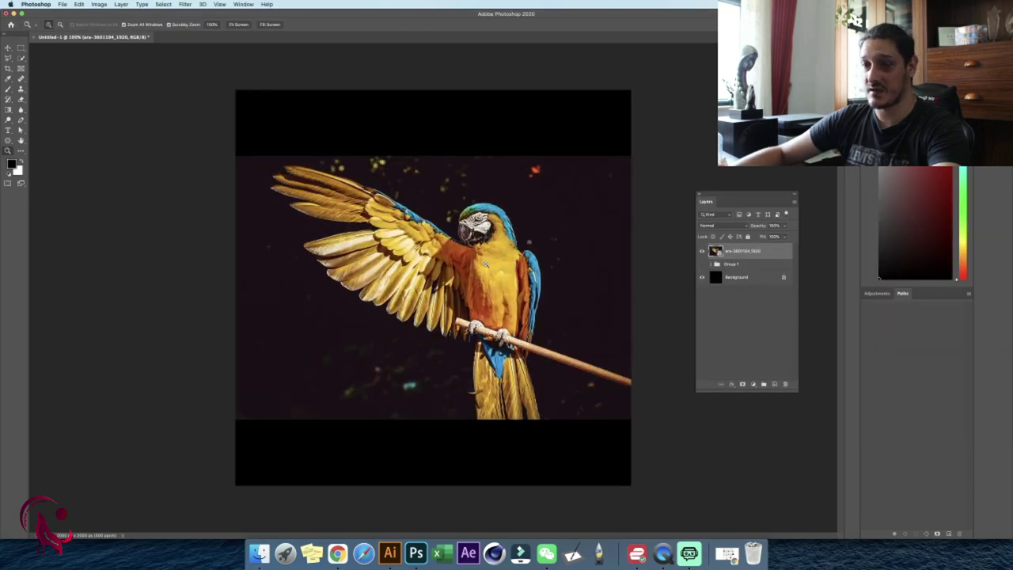
- Apply a Levels filter crushing the parrot's blacks and boosting highlights, and set its blend mode to Screen
left_click(104, 5)
mouse_move(112, 26)
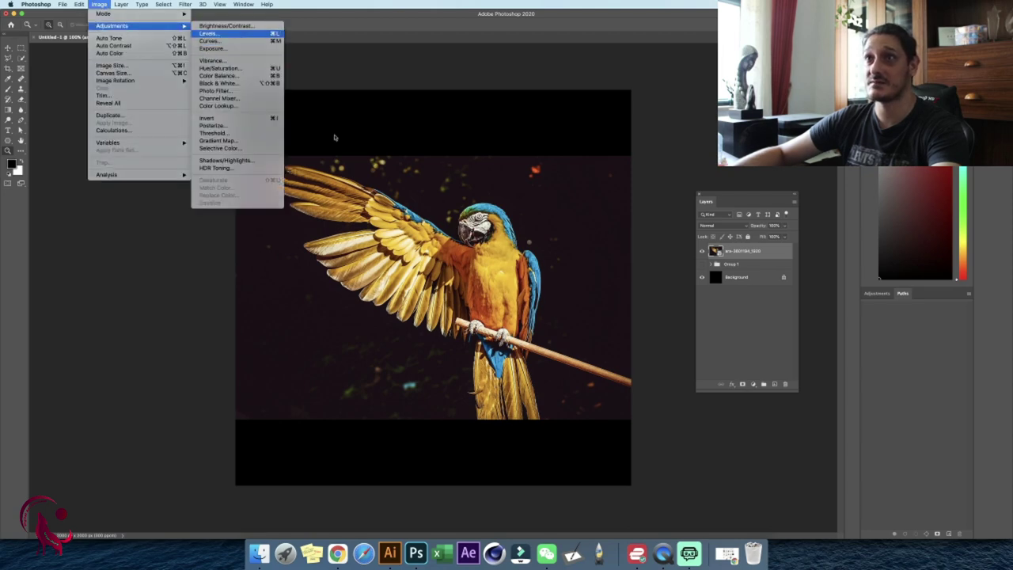
left_click(212, 33)
left_click_drag(558, 348, 573, 351)
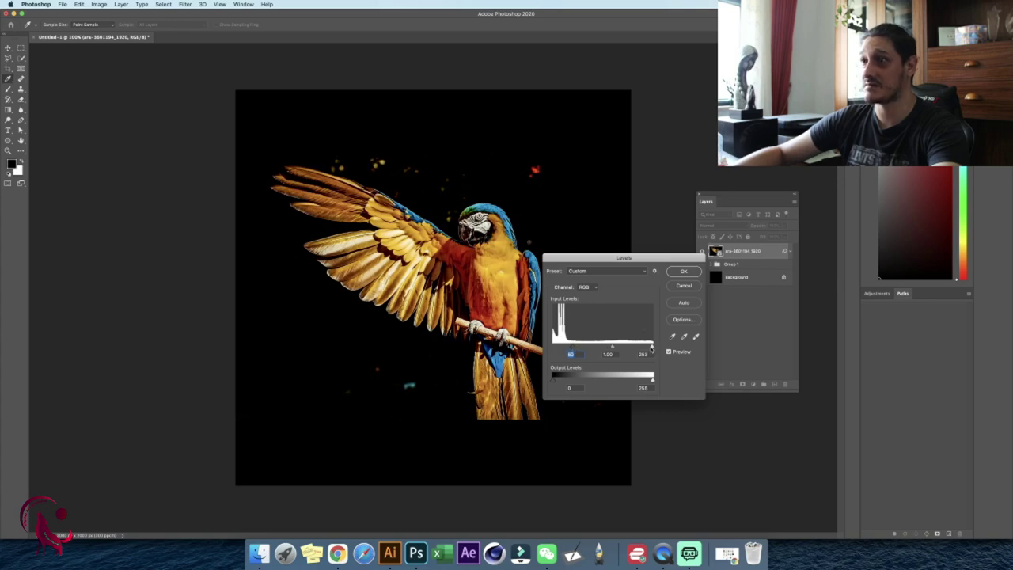
left_click_drag(651, 348, 582, 348)
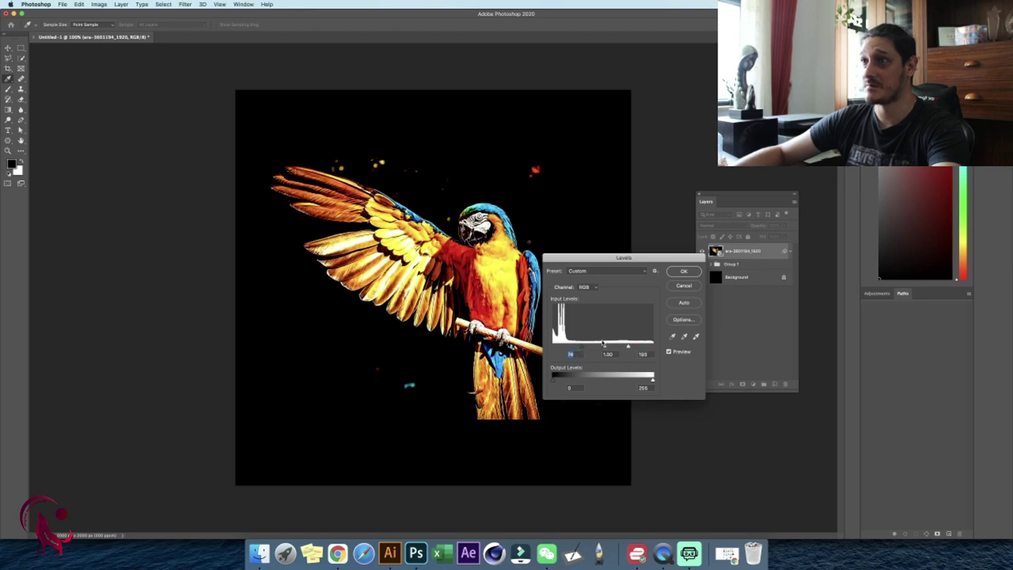
left_click(683, 272)
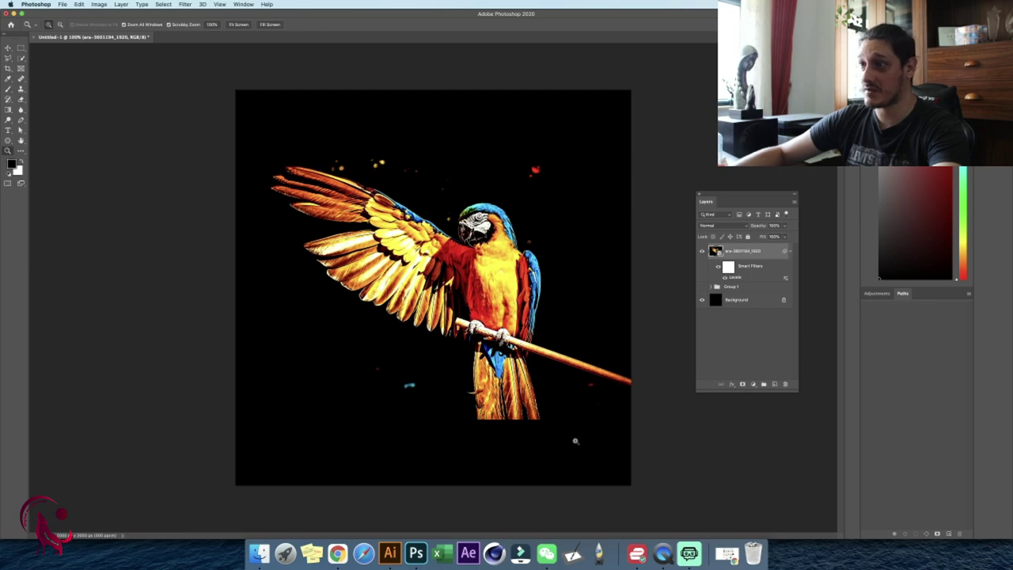
left_click(727, 227)
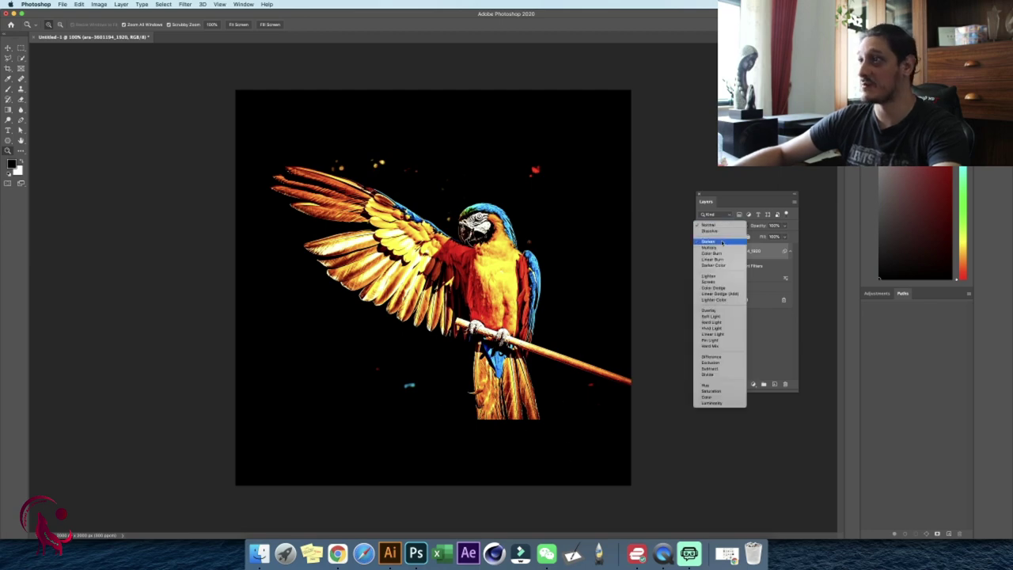
left_click(718, 283)
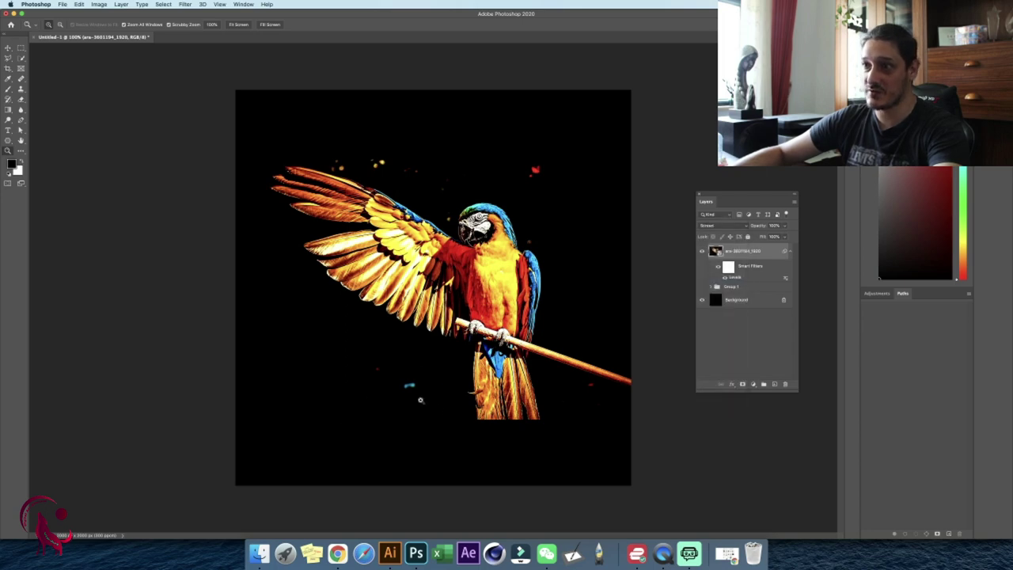
- Paint out the stray coloured specks around the parrot with a small soft round brush on its mask
key("b")
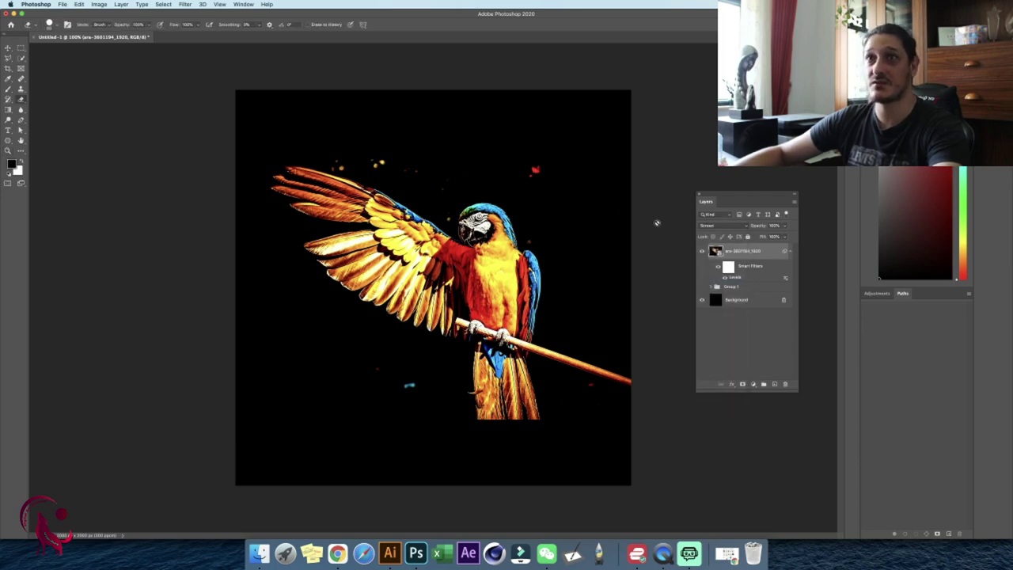
right_click(751, 252)
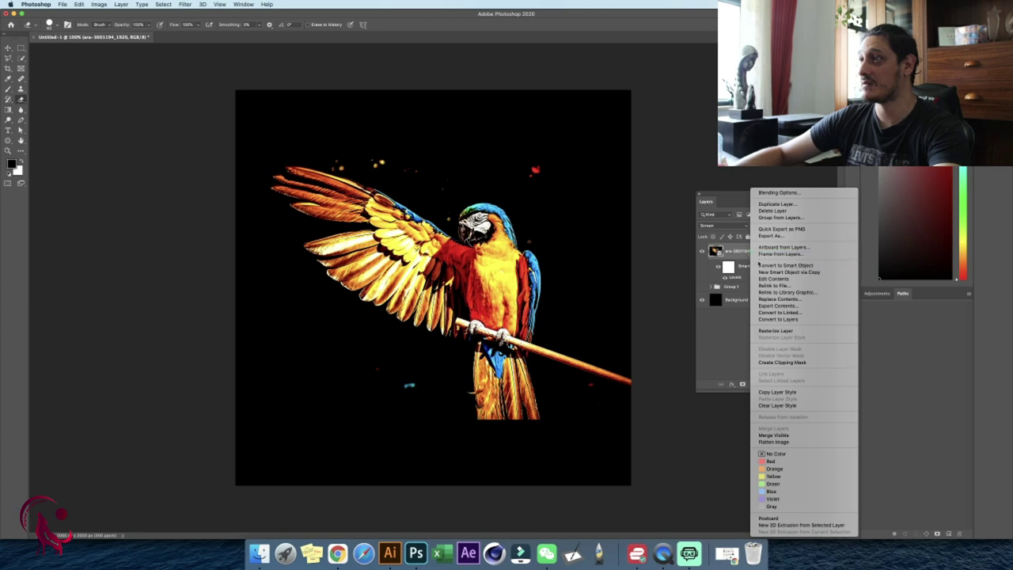
left_click(735, 429)
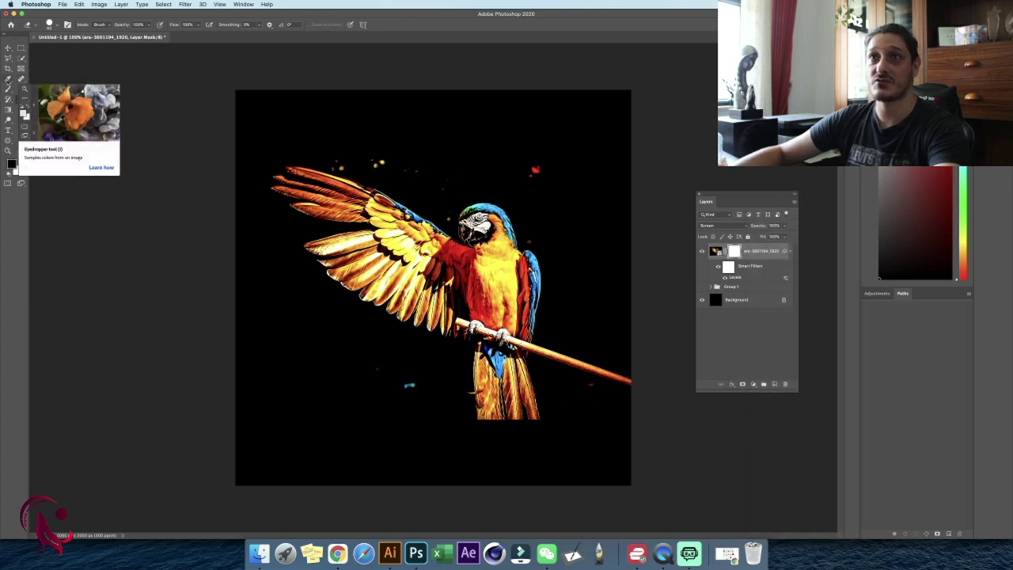
left_click(8, 89)
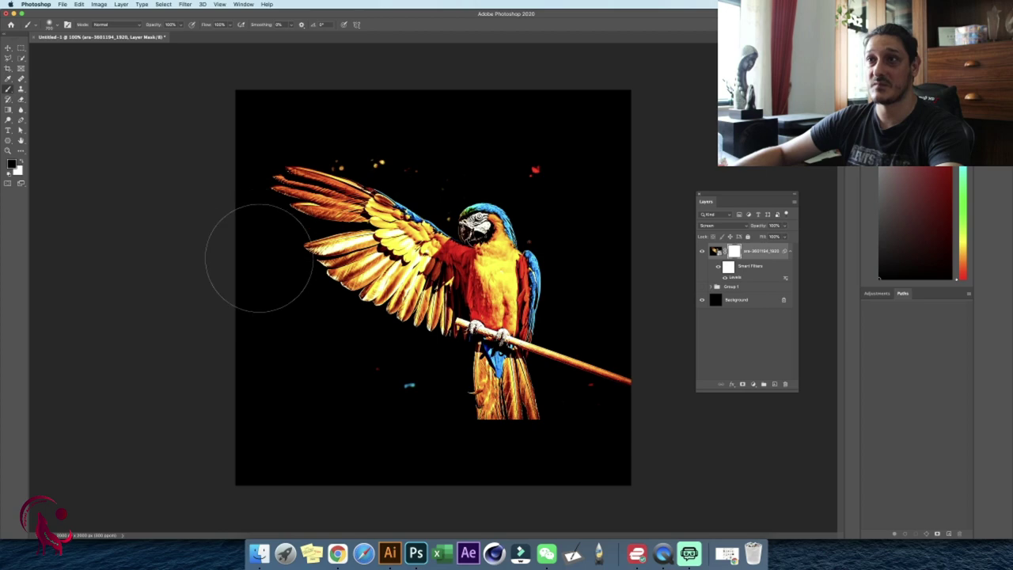
left_click(50, 25)
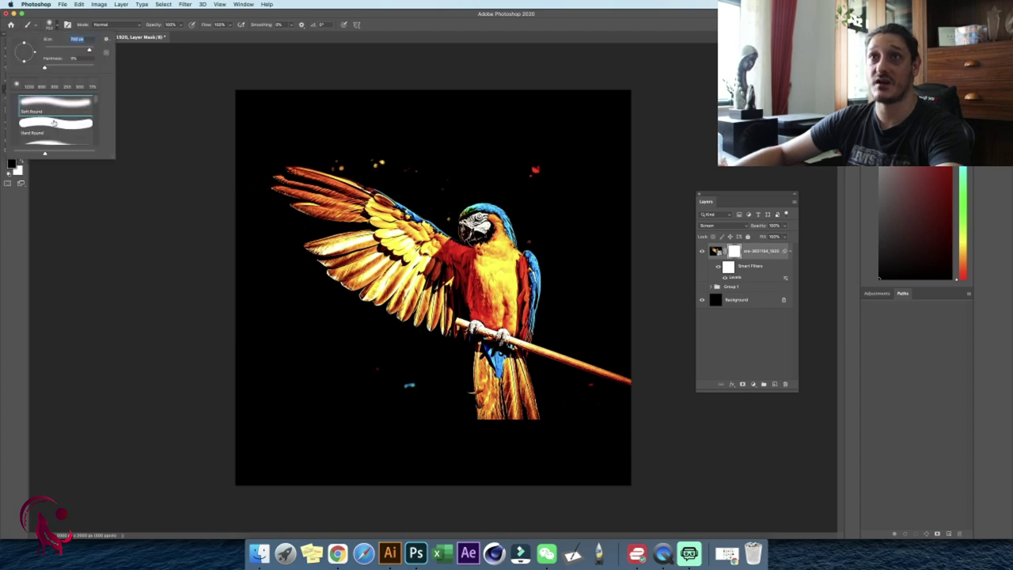
key("Return")
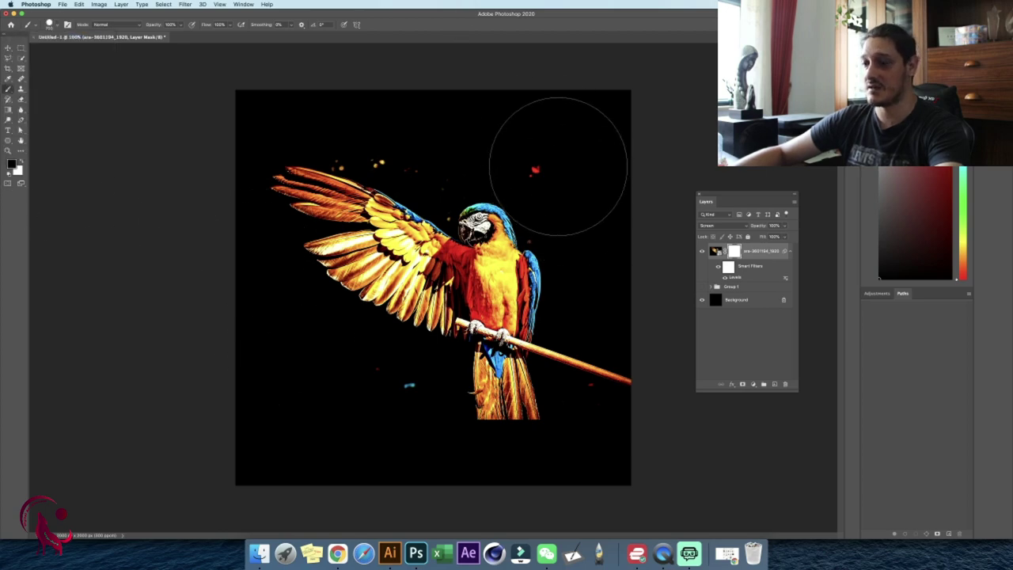
key("bracketleft")
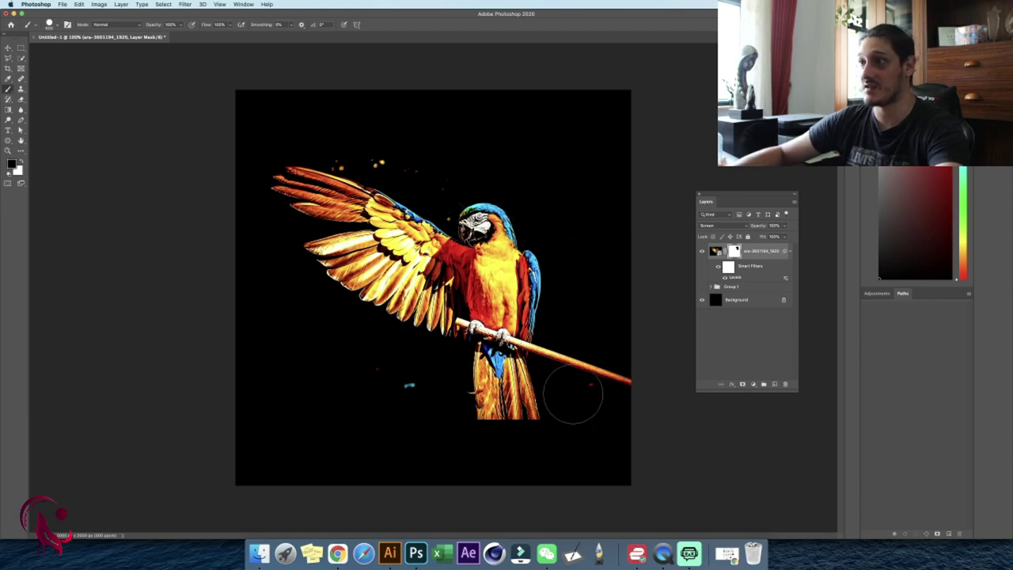
left_click(401, 392)
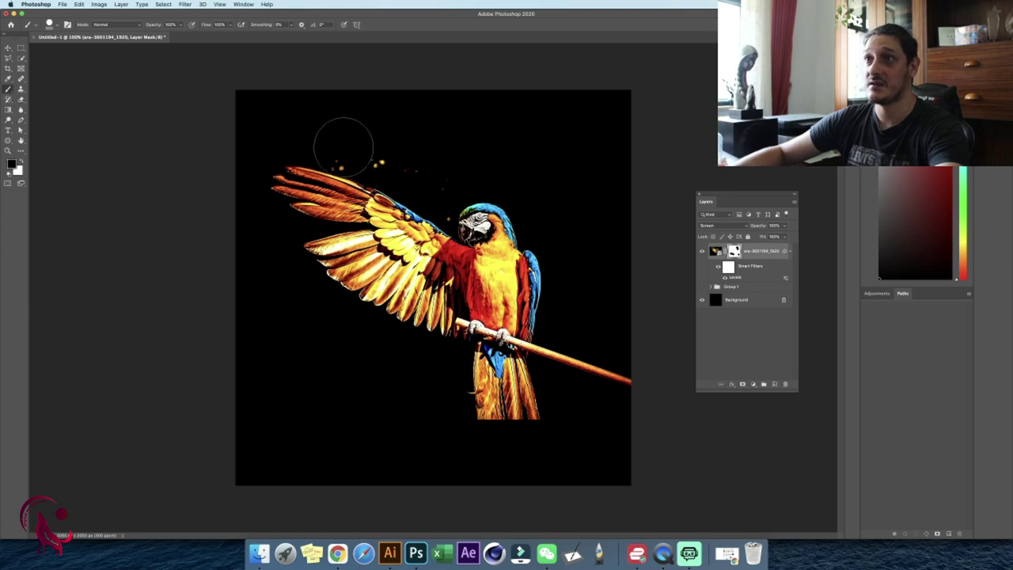
left_click(344, 144)
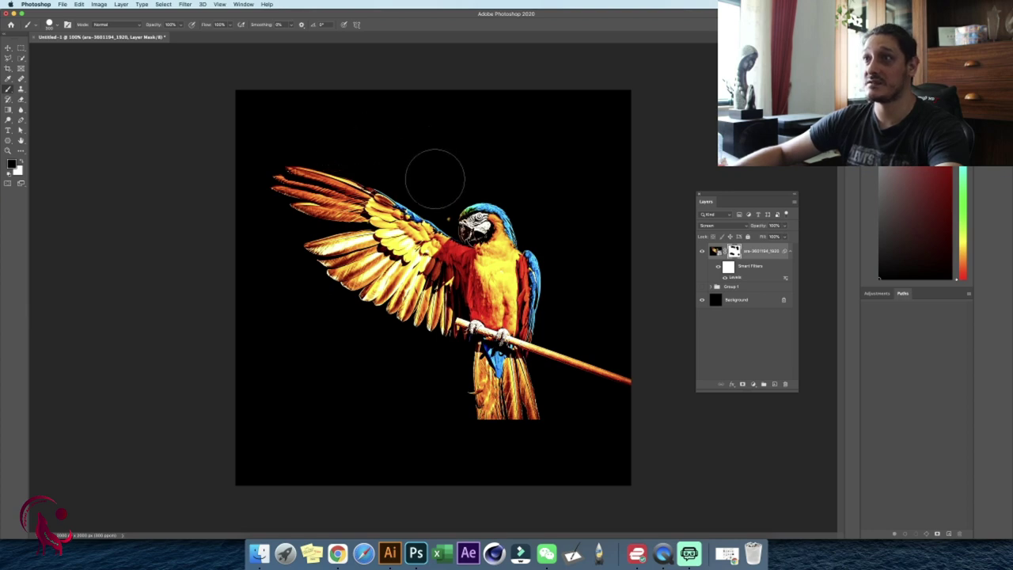
key("bracketleft")
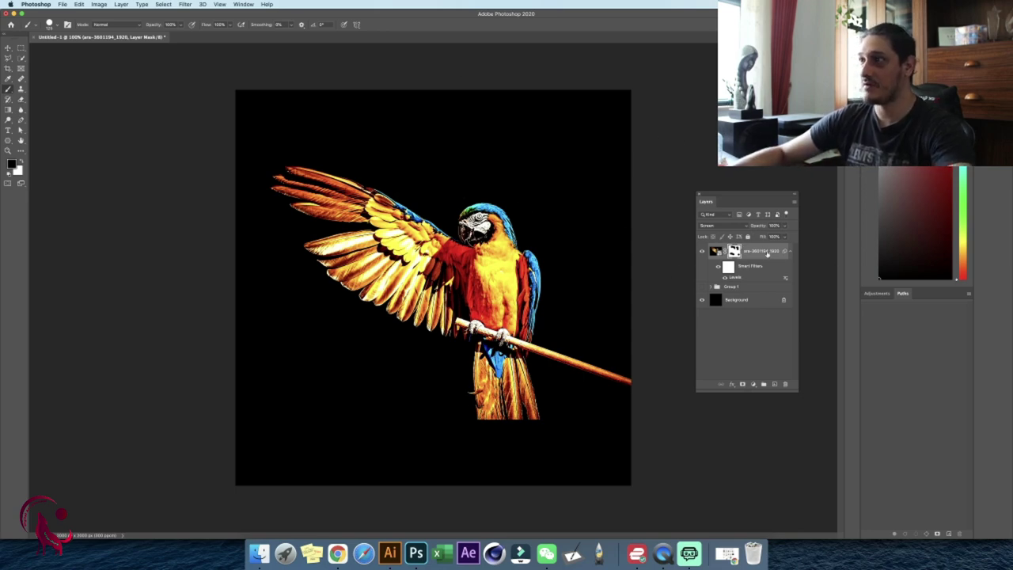
- Convert the parrot layer to a smart object and invert its mask to black, hiding the bird
right_click(769, 253)
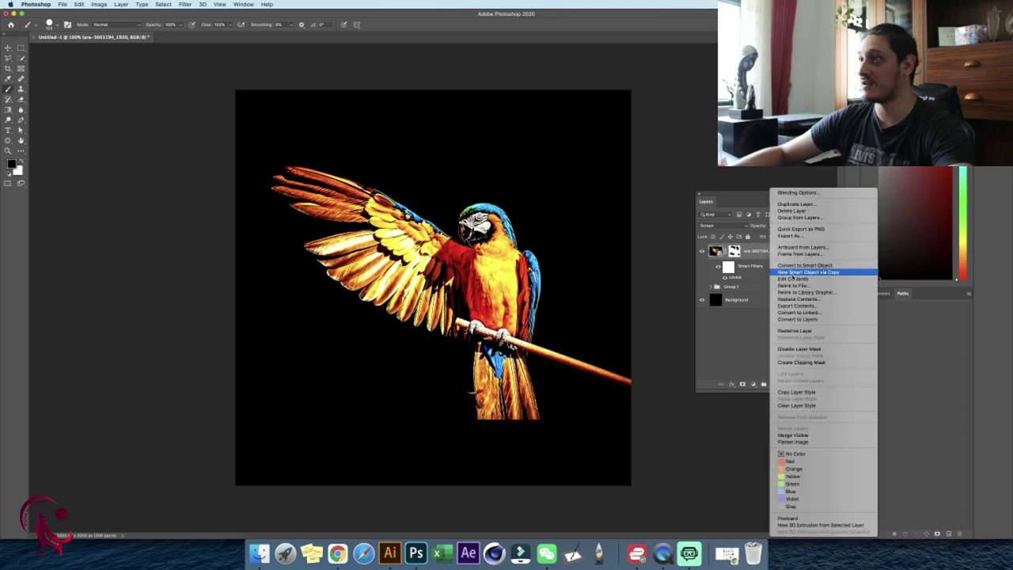
left_click(803, 265)
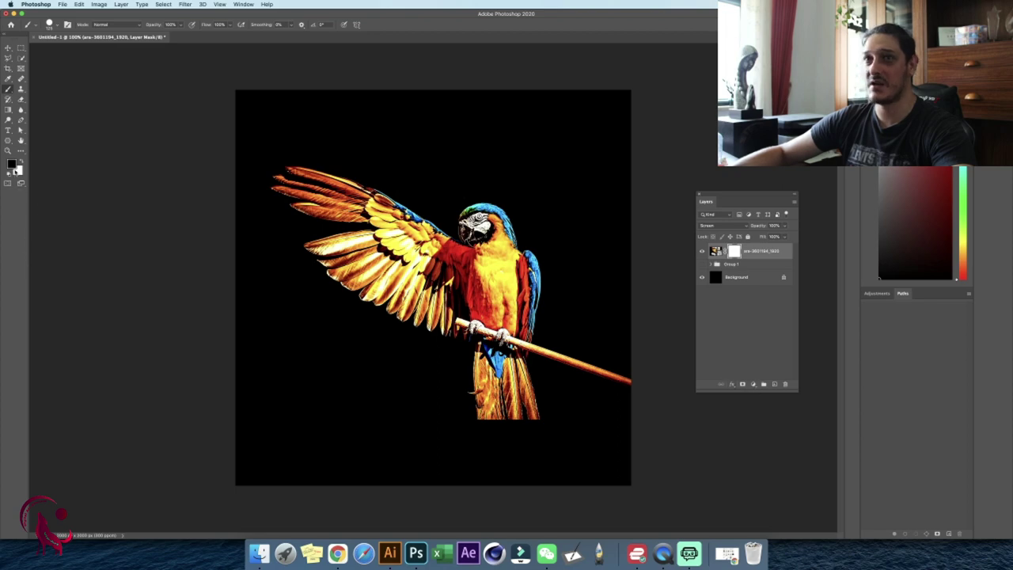
key("ctrl+i")
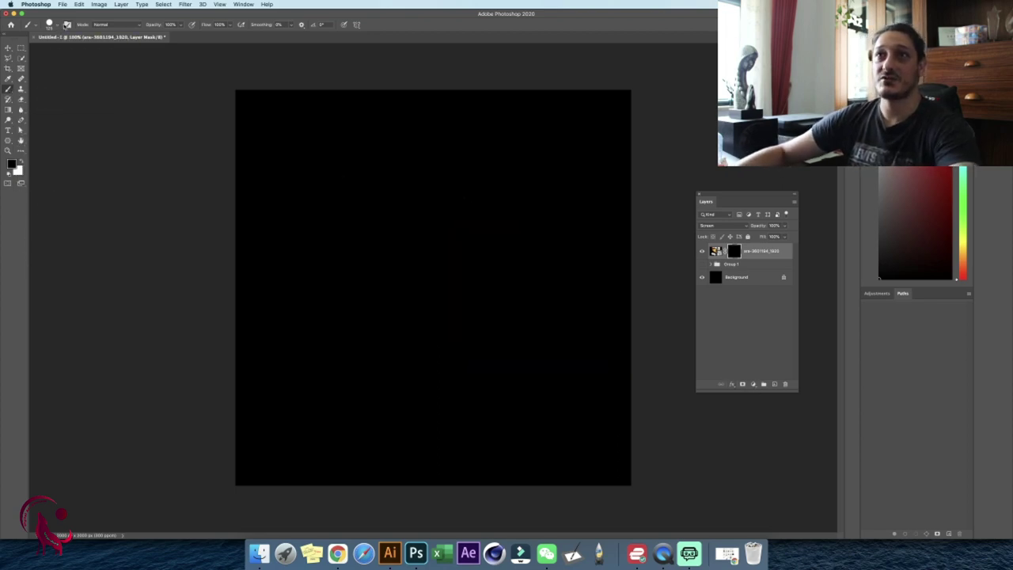
- Browse the brush presets down to the scribble brushes
left_click(50, 24)
scroll(68, 123, "down", 5)
scroll(70, 123, "down", 5)
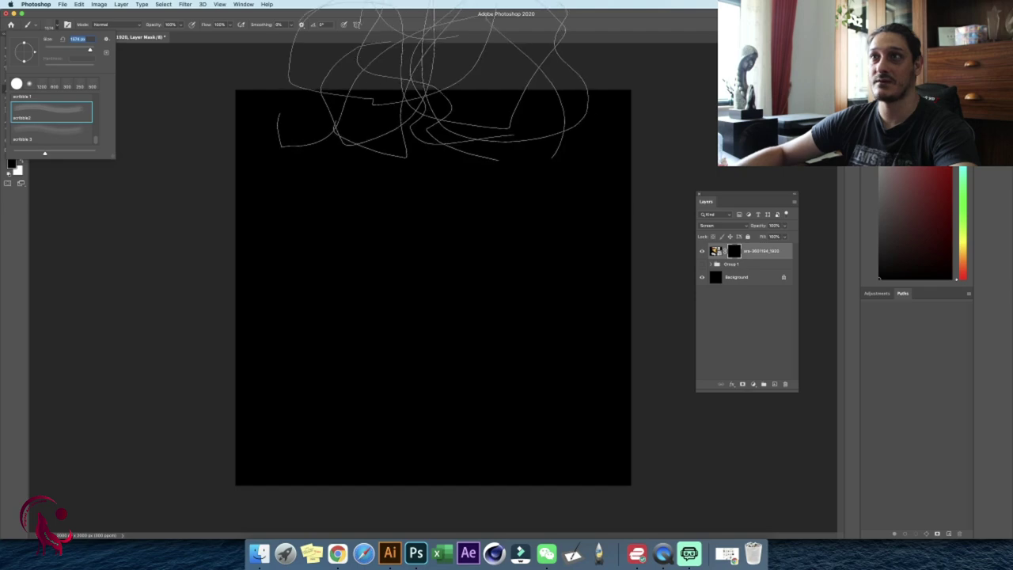
- Paint white scribbles into the mask with a smaller scribble brush to reveal the parrot
left_click(421, 37)
key("bracketleft")
key("bracketleft")
key("bracketleft")
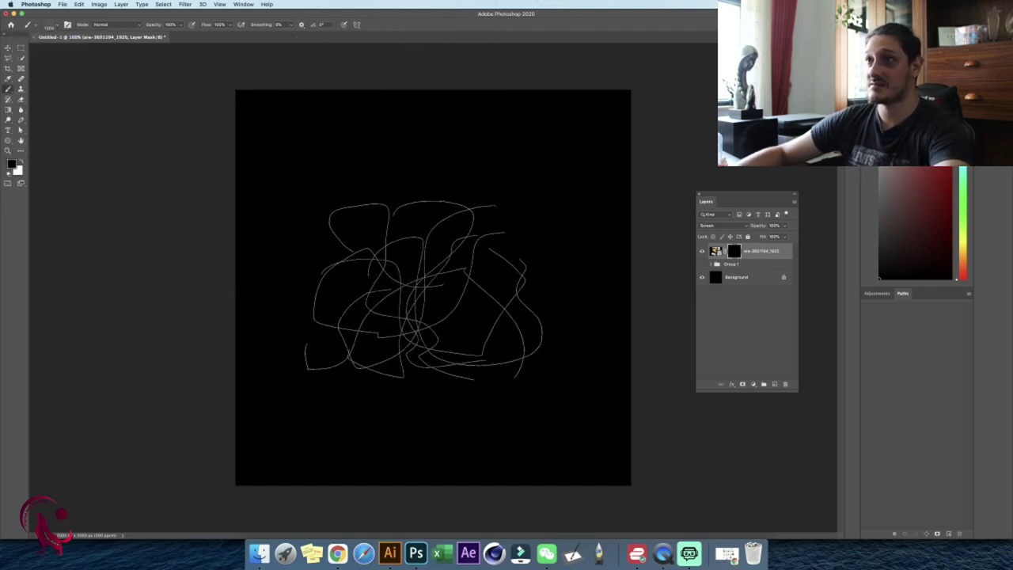
key("bracketleft")
key("bracketleft")
key("bracketleft")
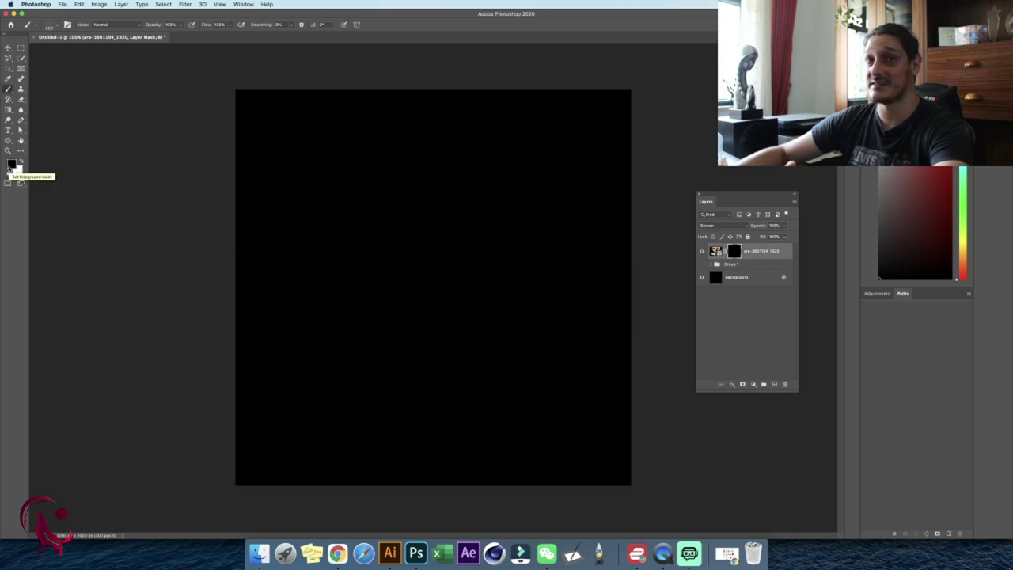
key("x")
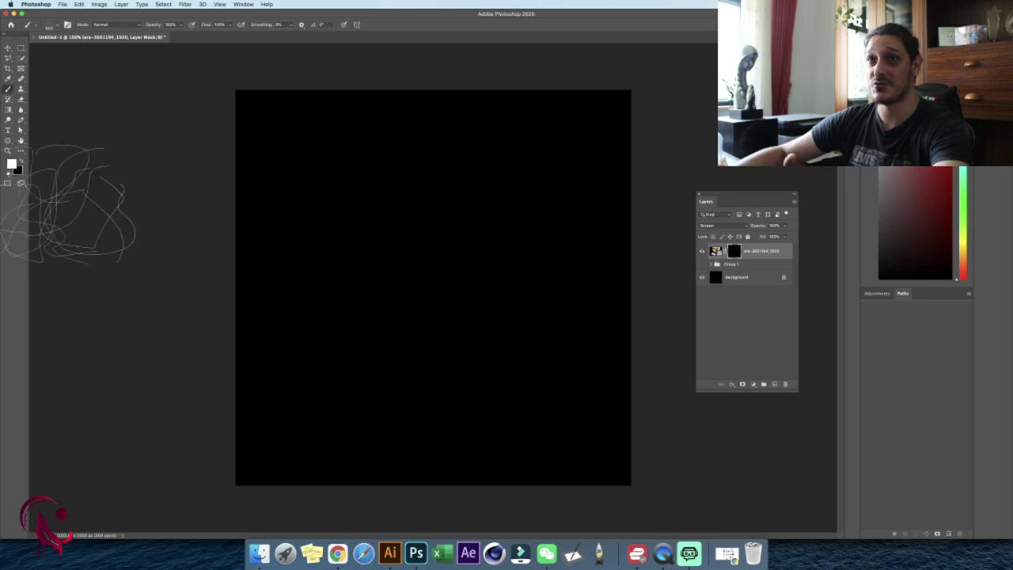
mouse_move(316, 238)
left_mouse_down()
mouse_move(554, 281)
mouse_move(429, 384)
mouse_move(283, 271)
mouse_move(543, 215)
mouse_move(498, 348)
mouse_move(479, 238)
mouse_move(395, 192)
mouse_move(316, 203)
mouse_move(376, 288)
mouse_move(451, 253)
mouse_move(483, 254)
mouse_move(522, 332)
mouse_move(534, 400)
mouse_move(445, 387)
mouse_move(316, 334)
mouse_move(288, 199)
mouse_move(531, 214)
mouse_move(501, 169)
mouse_move(293, 182)
mouse_move(360, 285)
mouse_move(486, 396)
mouse_move(576, 362)
mouse_move(510, 336)
left_mouse_up()
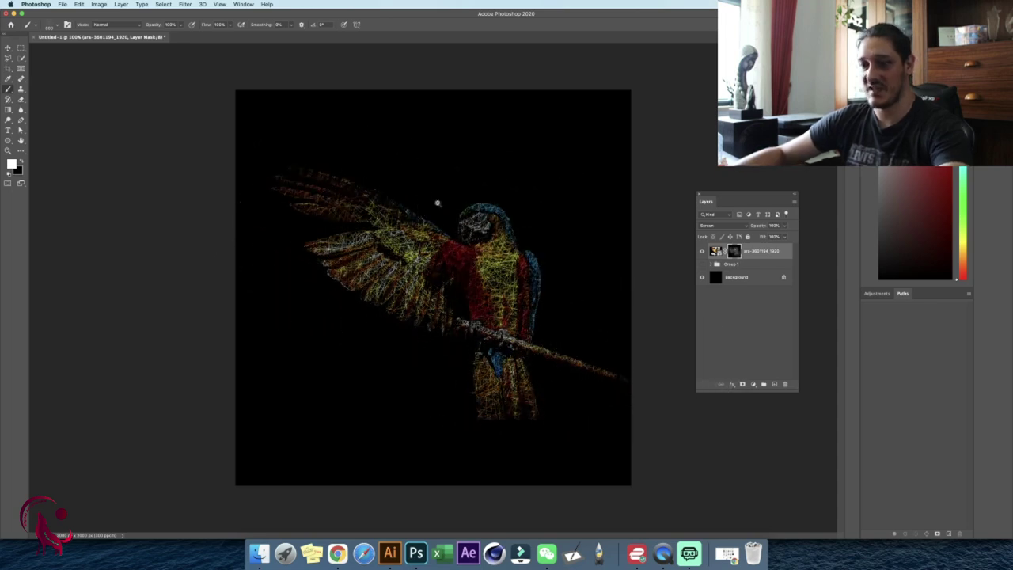
- Zoom to 158% on the parrot's body and toggle the layer's visibility to compare
key("z")
mouse_move(493, 242)
left_mouse_down()
mouse_move(531, 274)
mouse_move(494, 269)
mouse_move(554, 348)
left_mouse_up()
key("b")
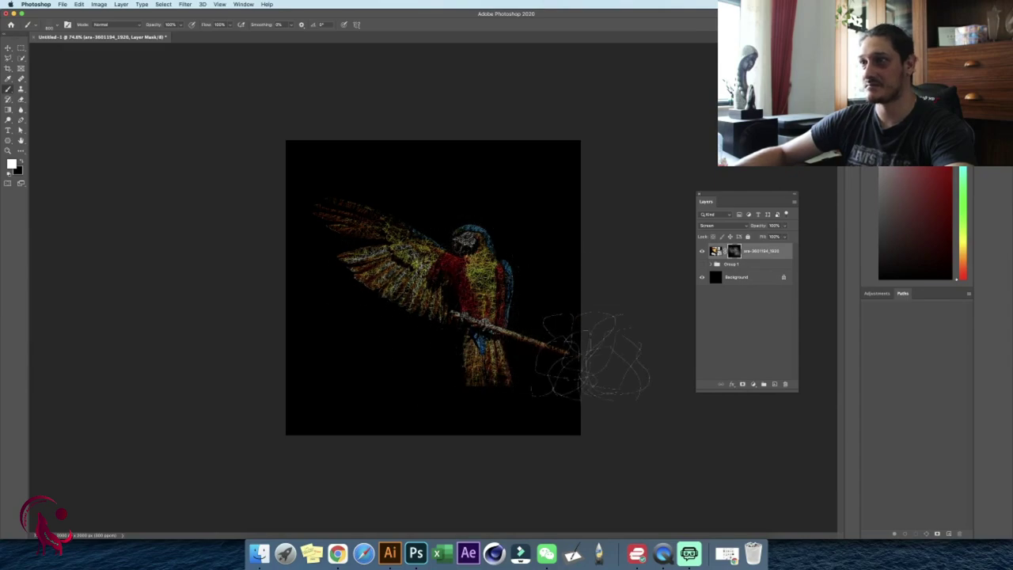
key("z")
left_click_drag(438, 255, 520, 273)
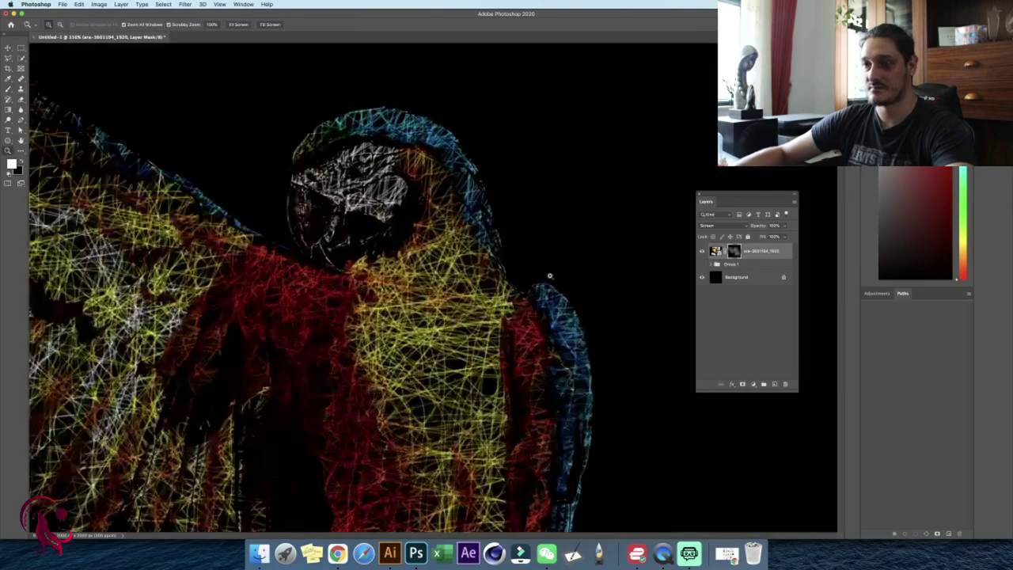
key("b")
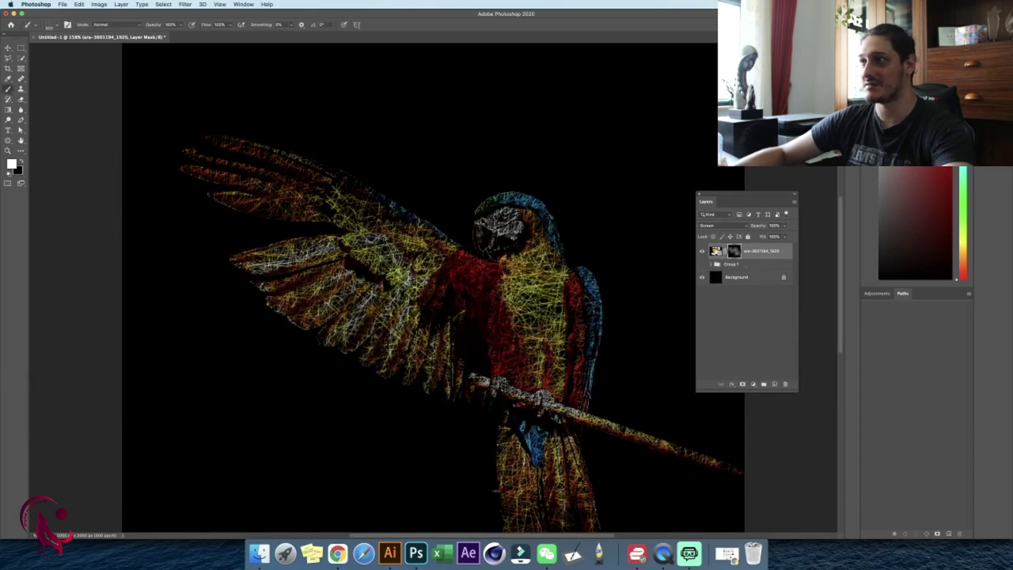
left_click(702, 251)
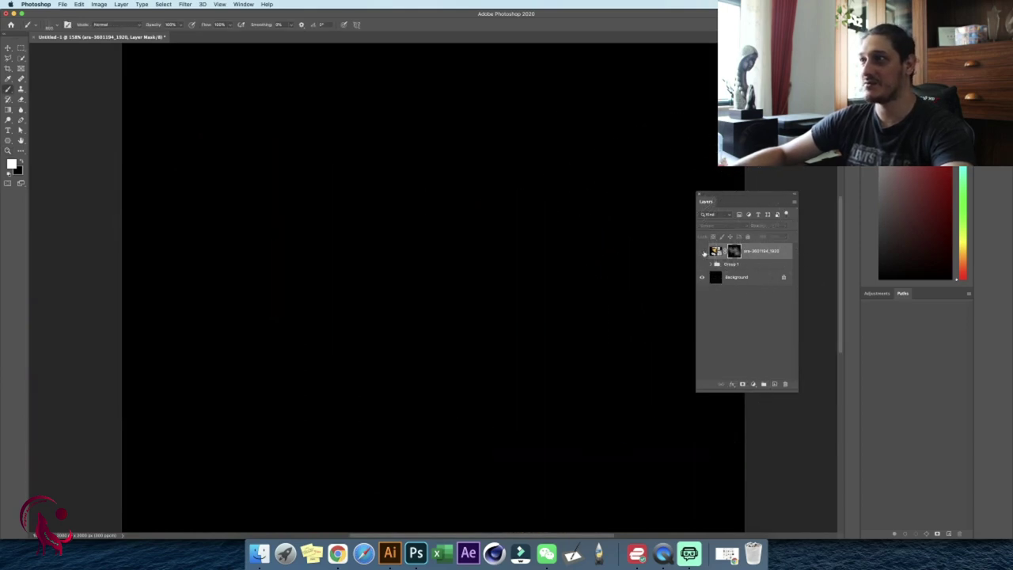
left_click(702, 250)
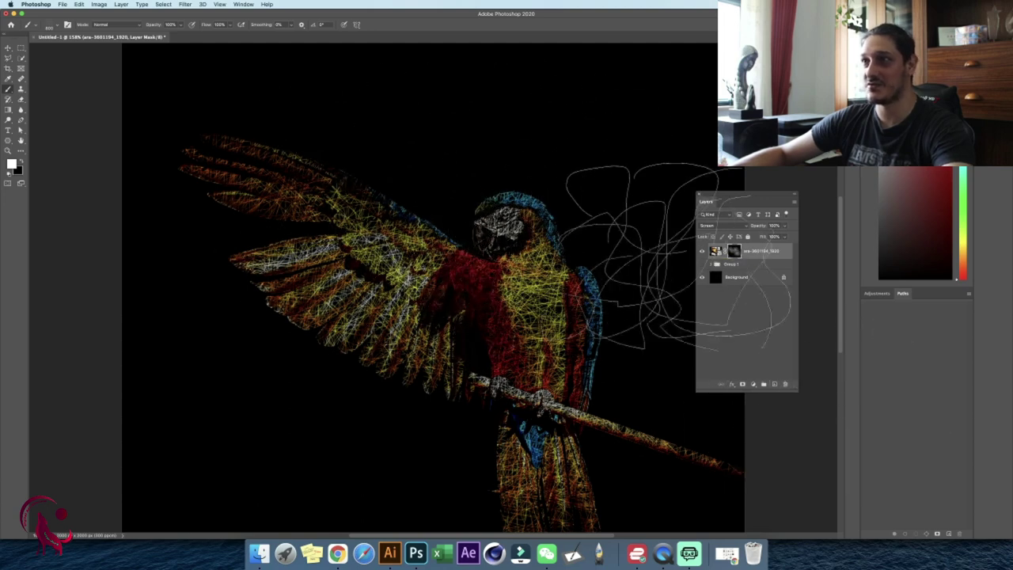
- Add a new layer above Group 1 with a soft round brush, zoomed out to the whole parrot
left_click(743, 266)
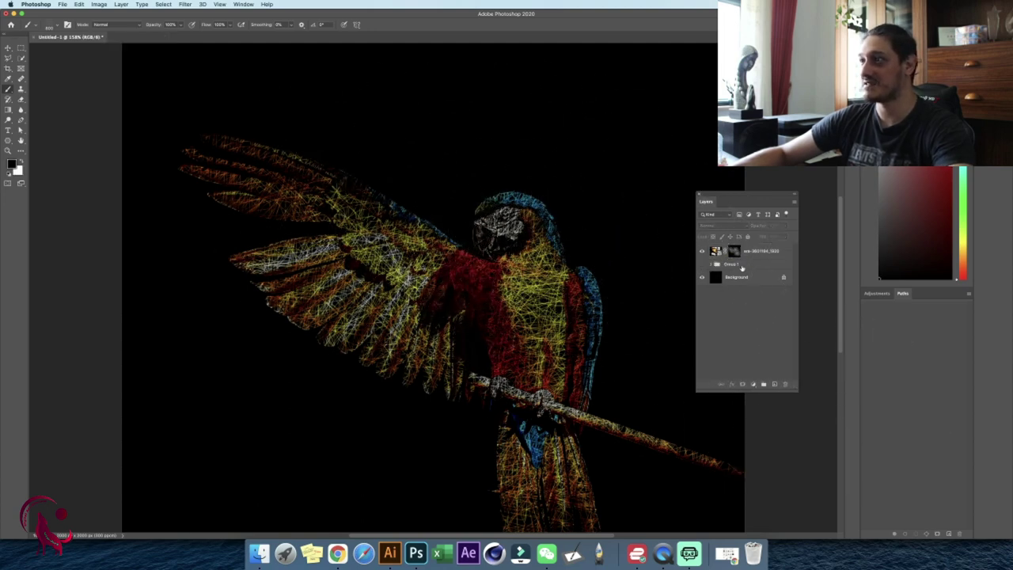
left_click(773, 384)
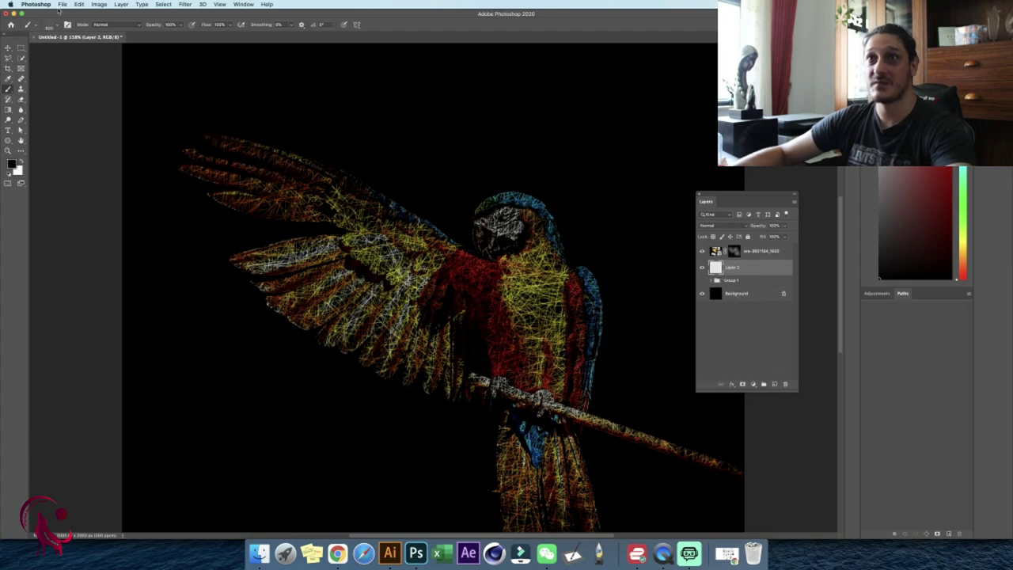
left_click(49, 25)
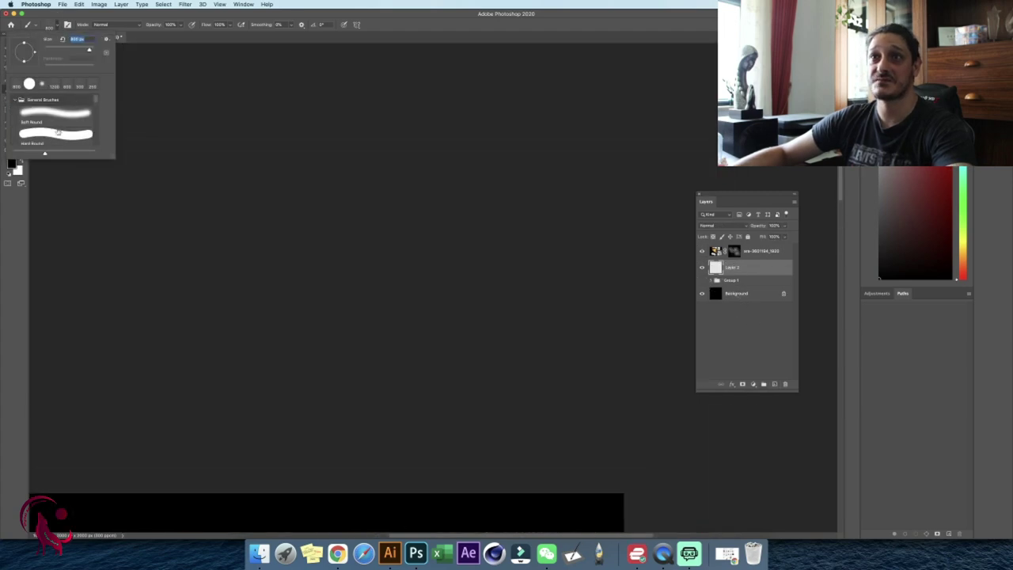
left_click(60, 118)
key("Escape")
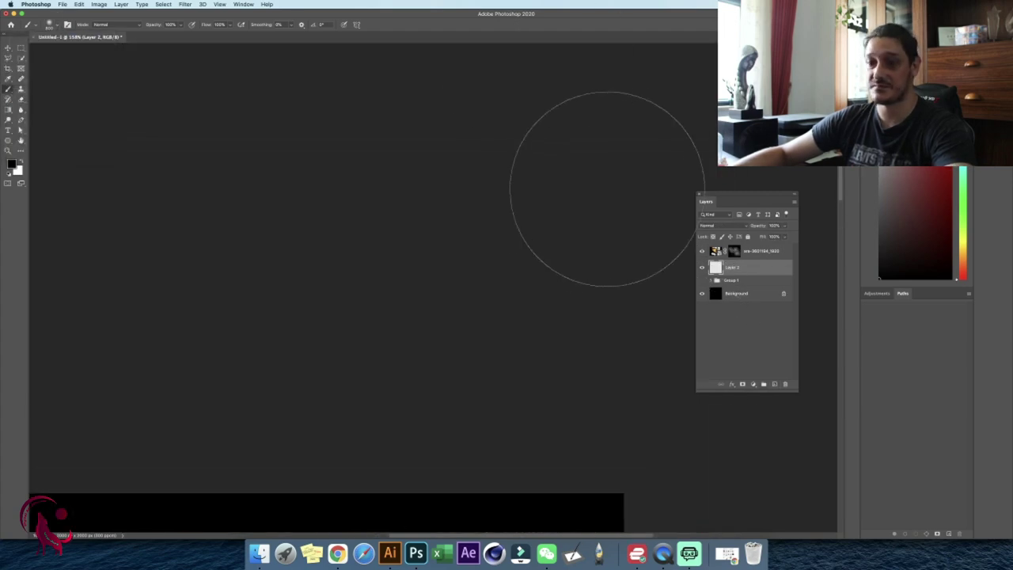
key("z")
scroll(475, 265, "down", 5)
left_click_drag(440, 311, 440, 310)
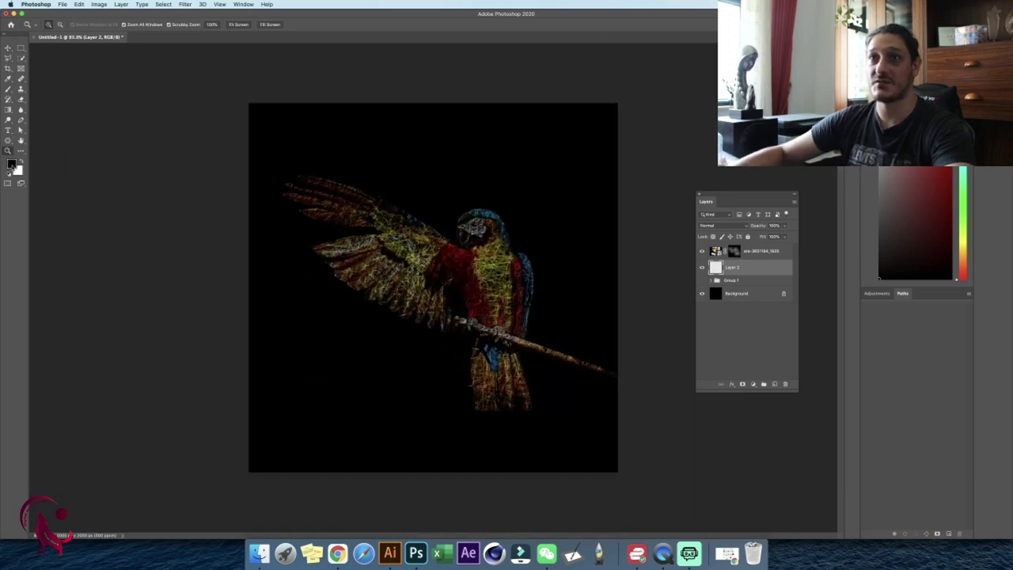
key("b")
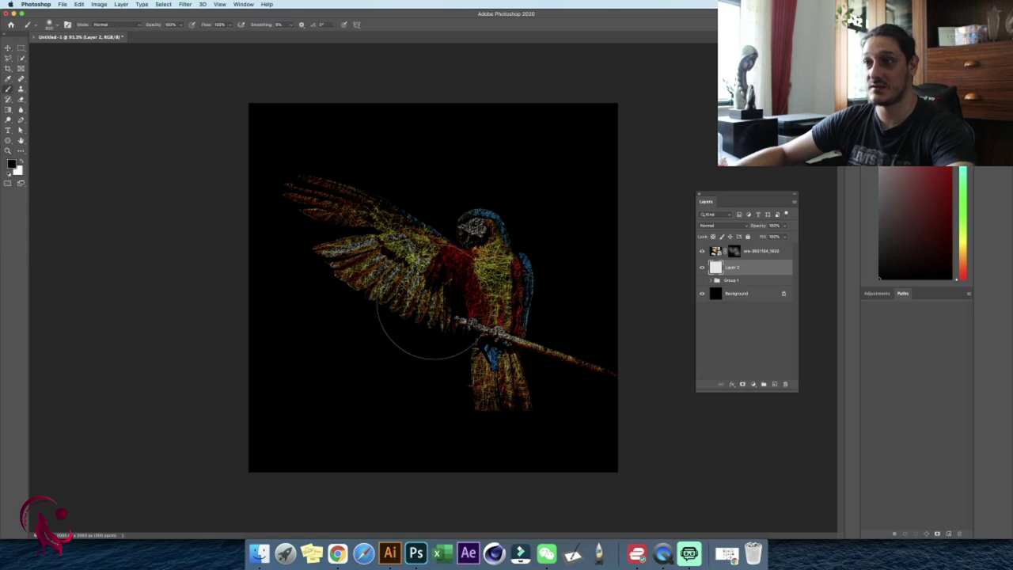
- Paint large soft dark red, black and yellow-green glow blobs around the parrot
left_click(472, 281, "alt")
key("bracketright")
key("bracketright")
key("bracketright")
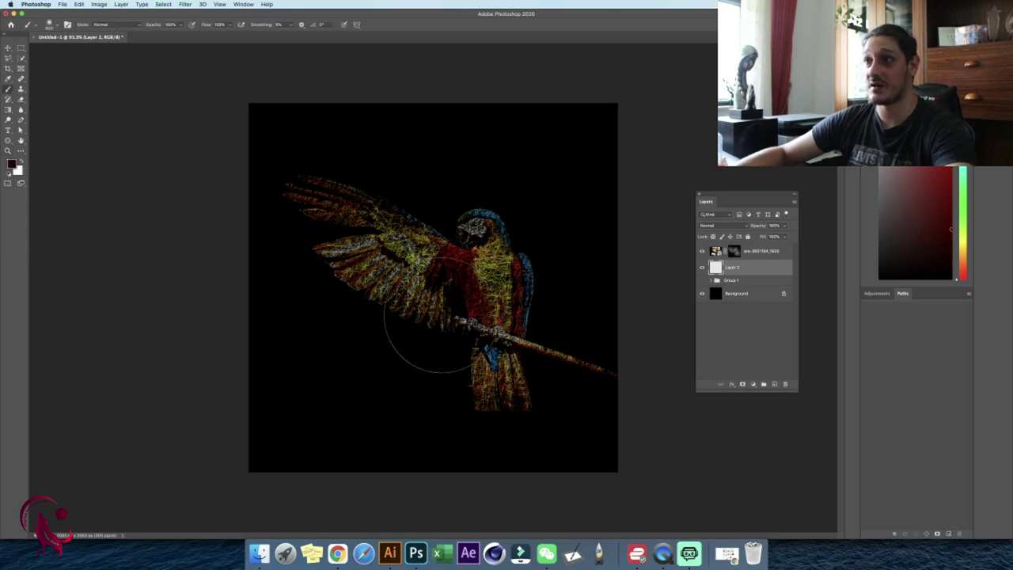
mouse_move(316, 373)
left_mouse_down()
mouse_move(430, 447)
mouse_move(583, 388)
mouse_move(577, 177)
mouse_move(407, 158)
mouse_move(620, 300)
left_mouse_up()
left_click_drag(294, 328, 327, 158)
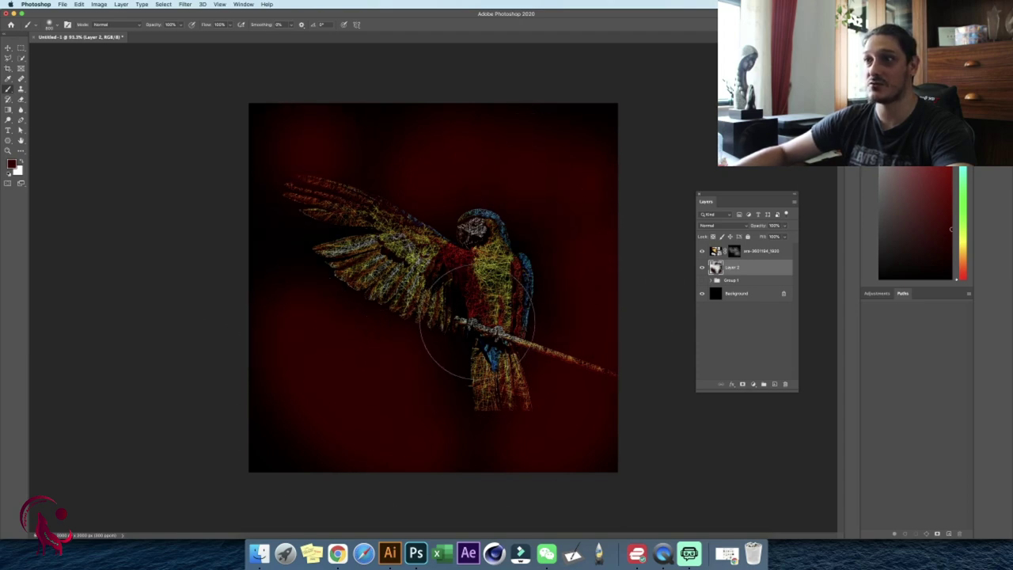
key("d")
left_click_drag(421, 362, 312, 343)
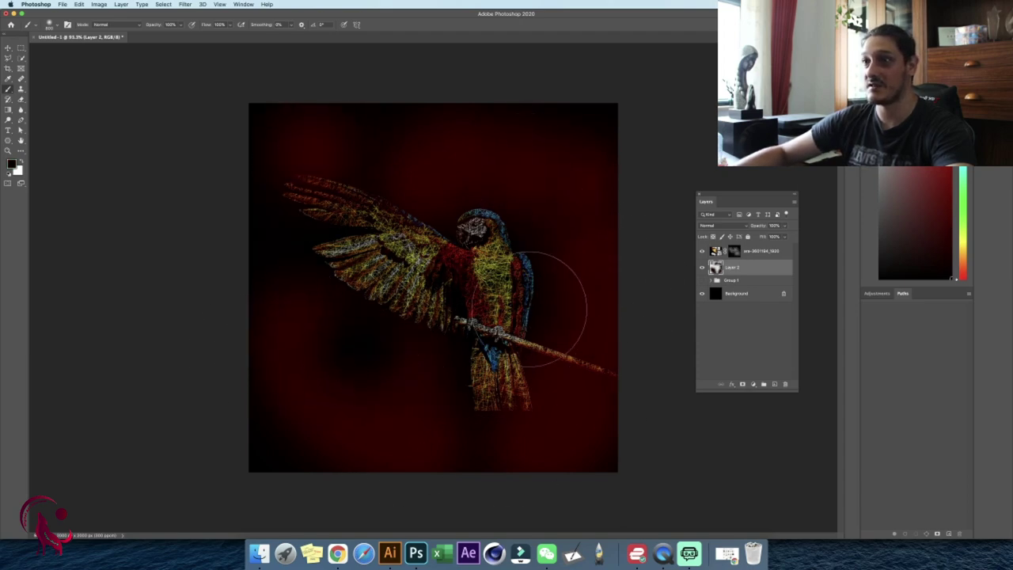
mouse_move(565, 283)
left_mouse_down()
mouse_move(374, 174)
mouse_move(305, 316)
mouse_move(546, 474)
mouse_move(452, 425)
left_mouse_up()
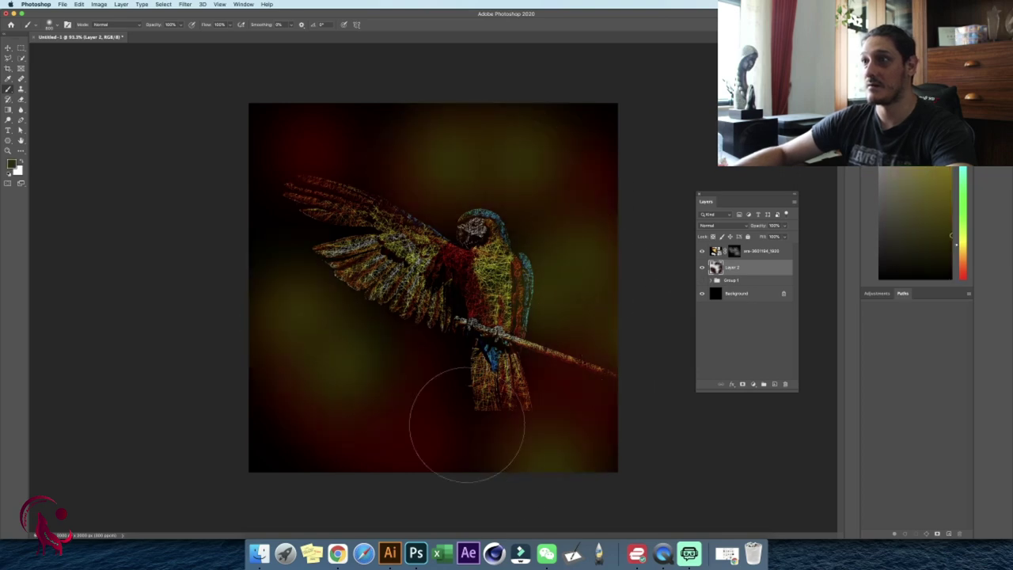
mouse_move(360, 194)
left_mouse_down()
mouse_move(486, 169)
mouse_move(598, 238)
mouse_move(606, 429)
left_mouse_up()
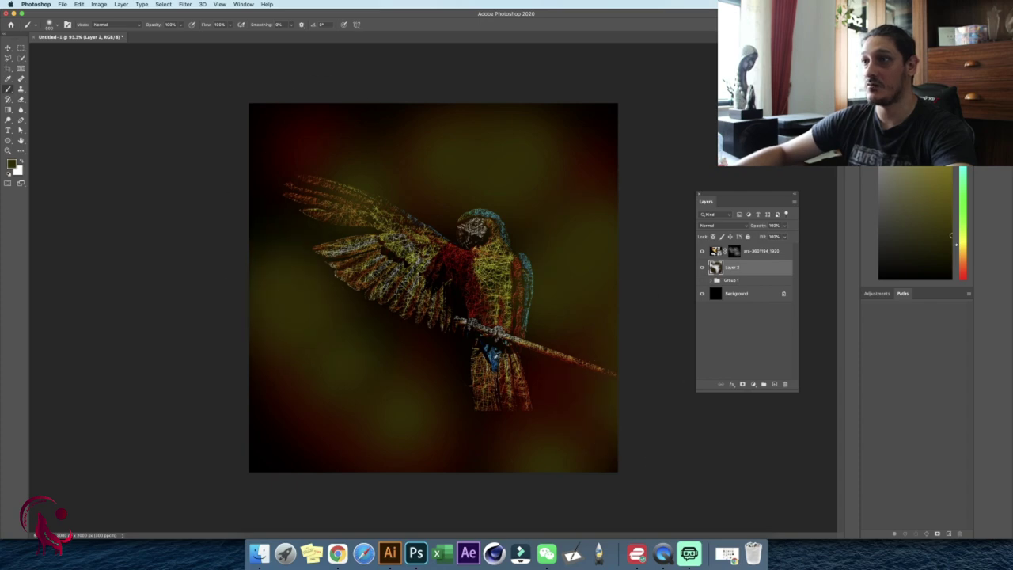
- Sample blue from the tail, paint soft blue glow, and add a mask to Layer 2
left_click(496, 354, "alt")
mouse_move(443, 348)
left_mouse_down()
mouse_move(388, 373)
mouse_move(310, 309)
left_mouse_up()
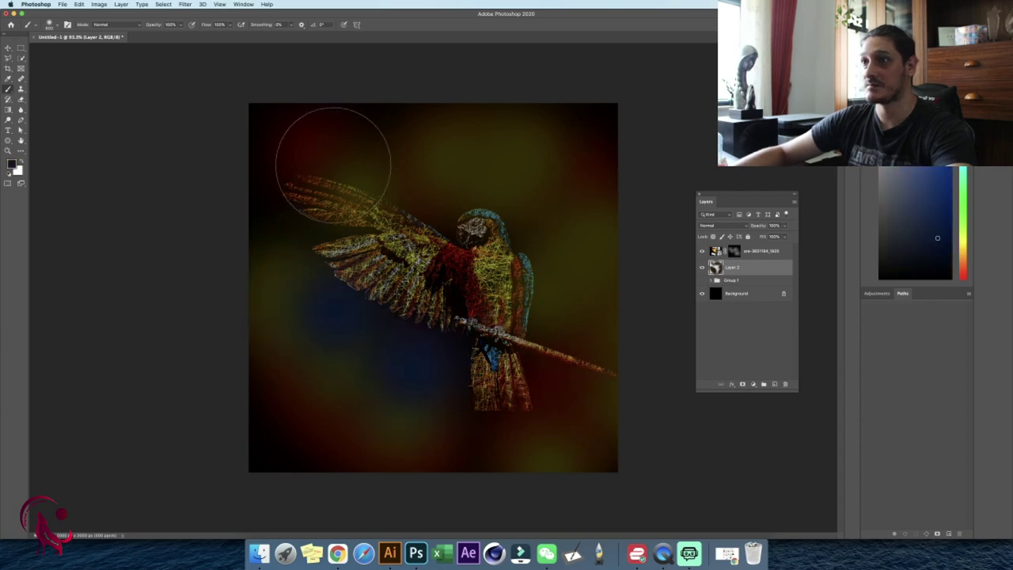
mouse_move(332, 165)
left_mouse_down()
mouse_move(452, 170)
mouse_move(603, 350)
mouse_move(615, 429)
mouse_move(290, 447)
left_mouse_up()
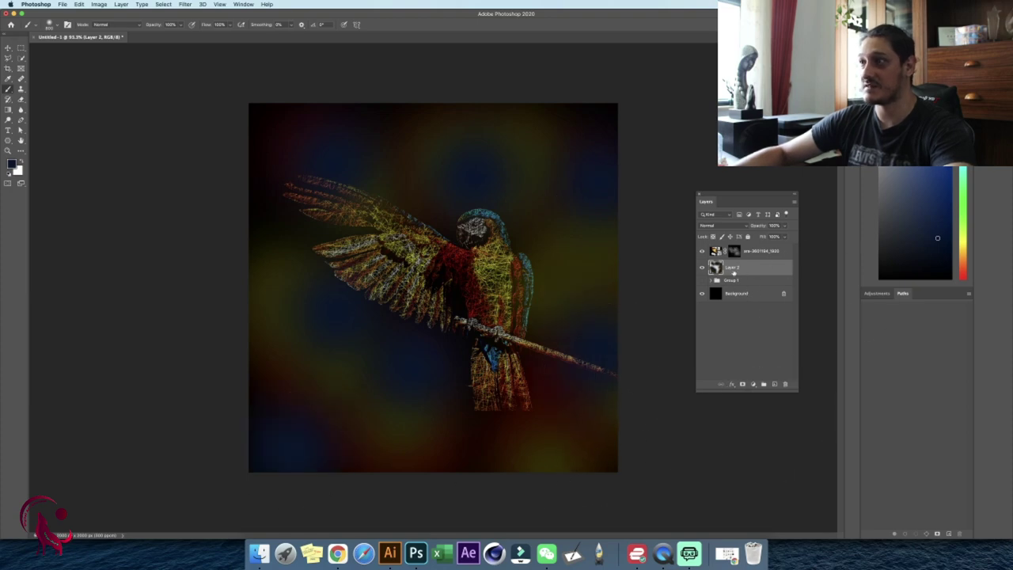
left_click(742, 384)
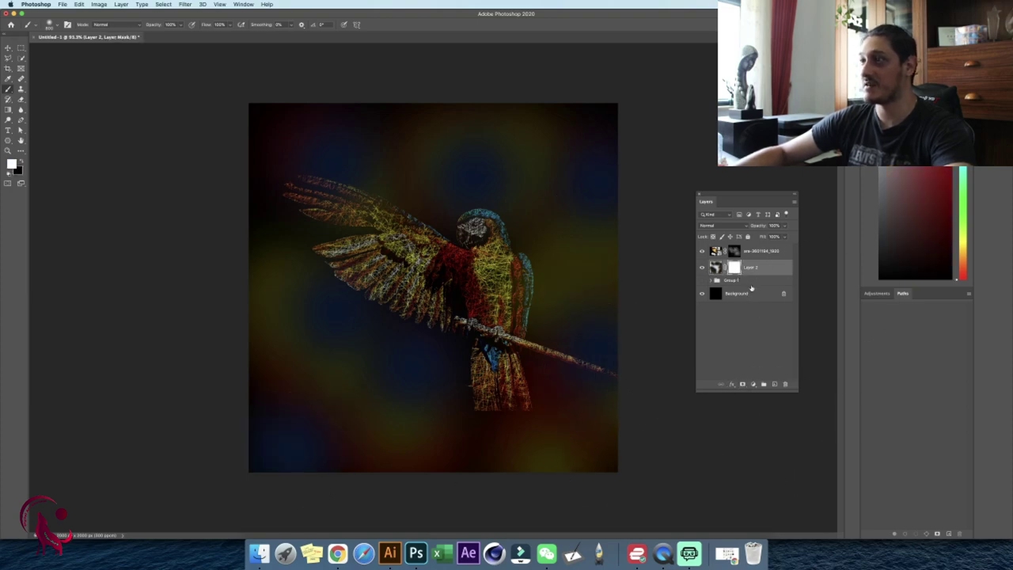
- Load a scribble brush and invert Layer 2's mask to black, hiding the glow
key("z")
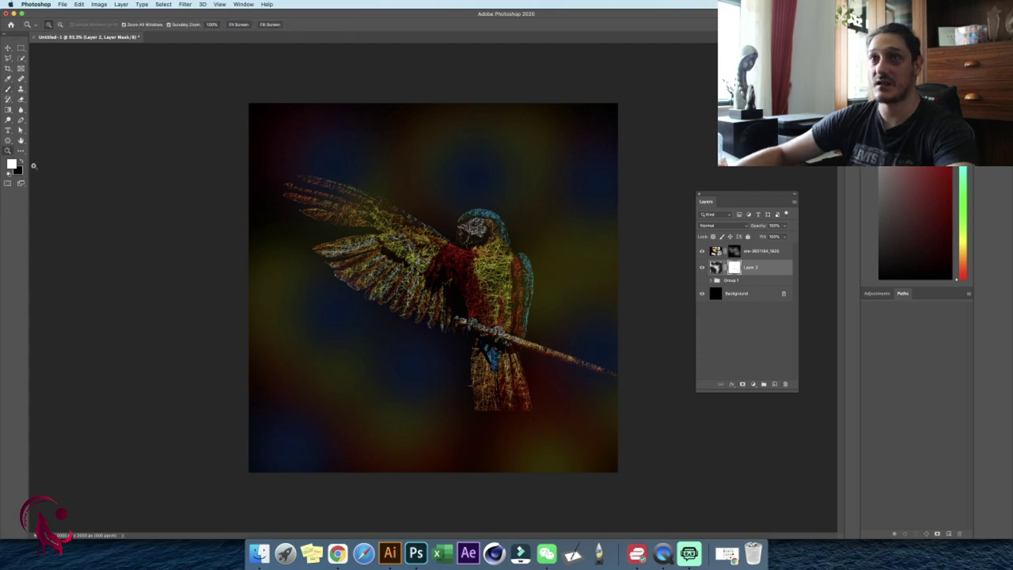
left_click(8, 89)
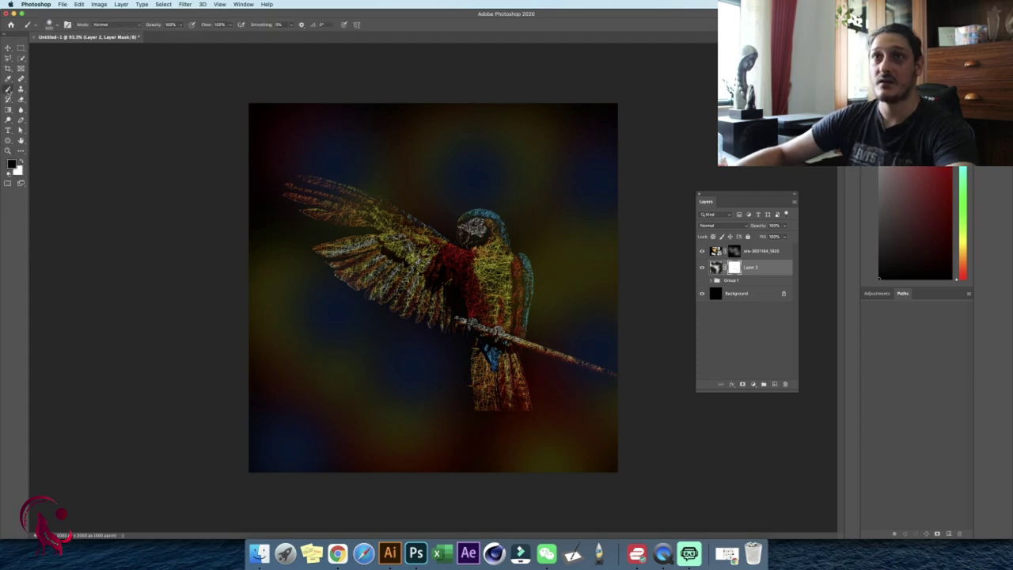
left_click(57, 26)
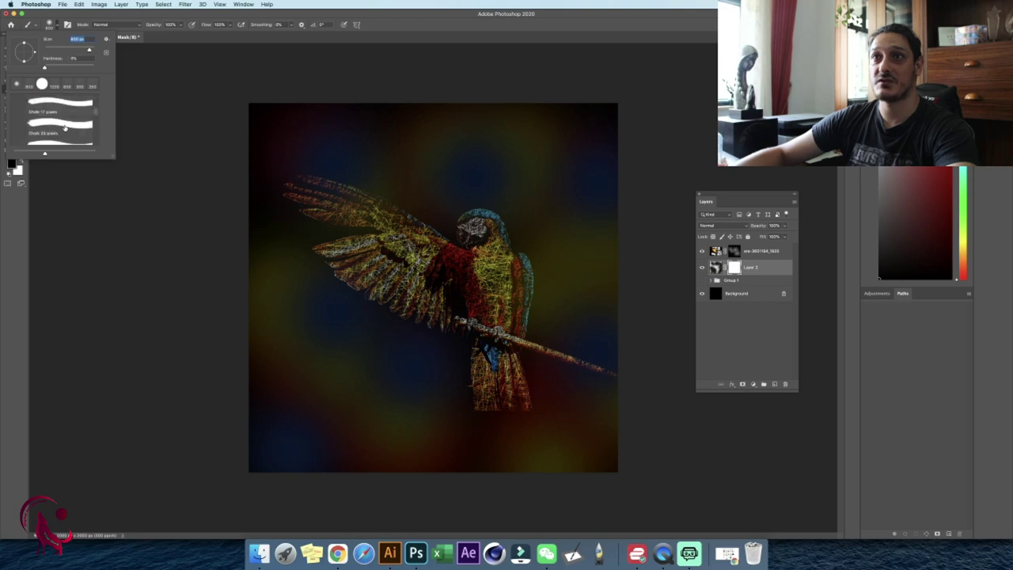
scroll(68, 128, "down", 3)
scroll(67, 128, "down", 3)
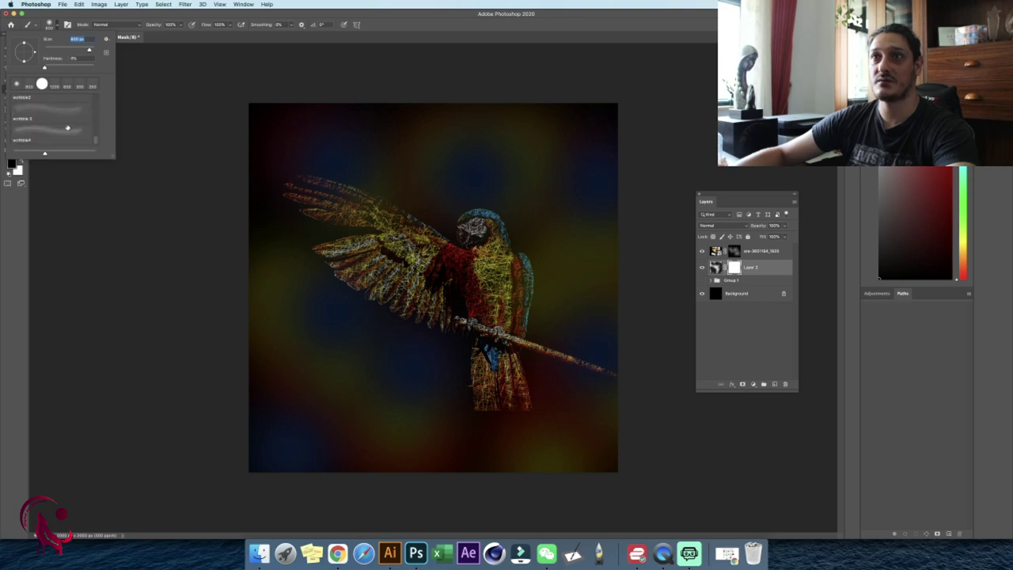
left_click(54, 132)
key("Return")
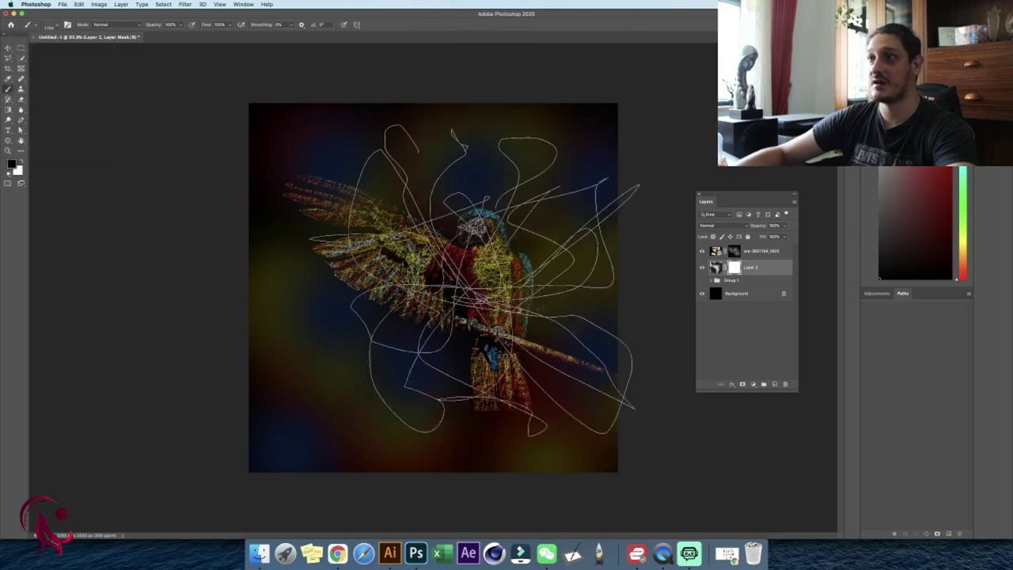
key("ctrl+i")
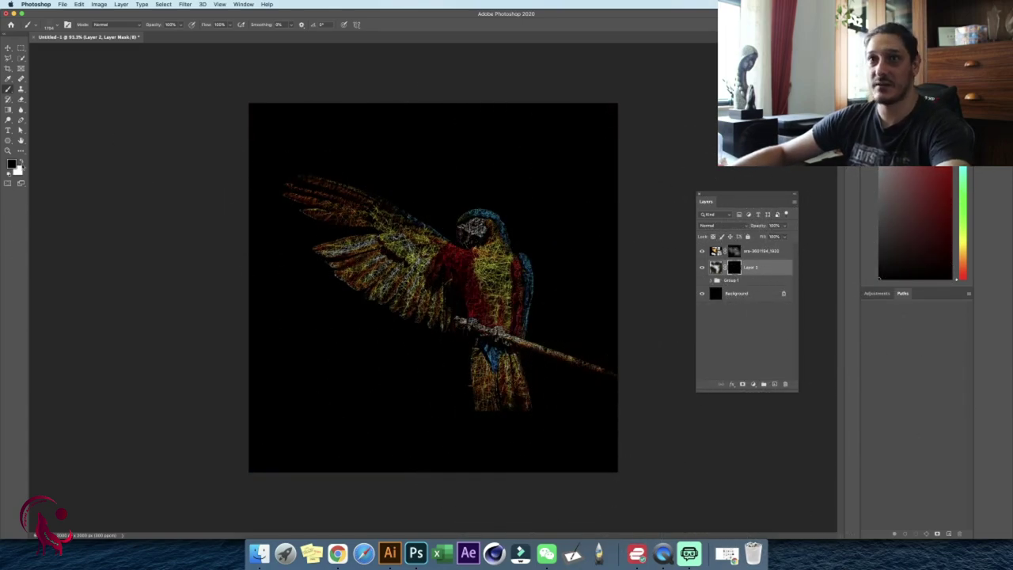
- Paint white scribbles into the mask to reveal faint glow lines around the parrot
key("x")
mouse_move(360, 214)
left_mouse_down()
mouse_move(423, 356)
mouse_move(637, 480)
left_mouse_up()
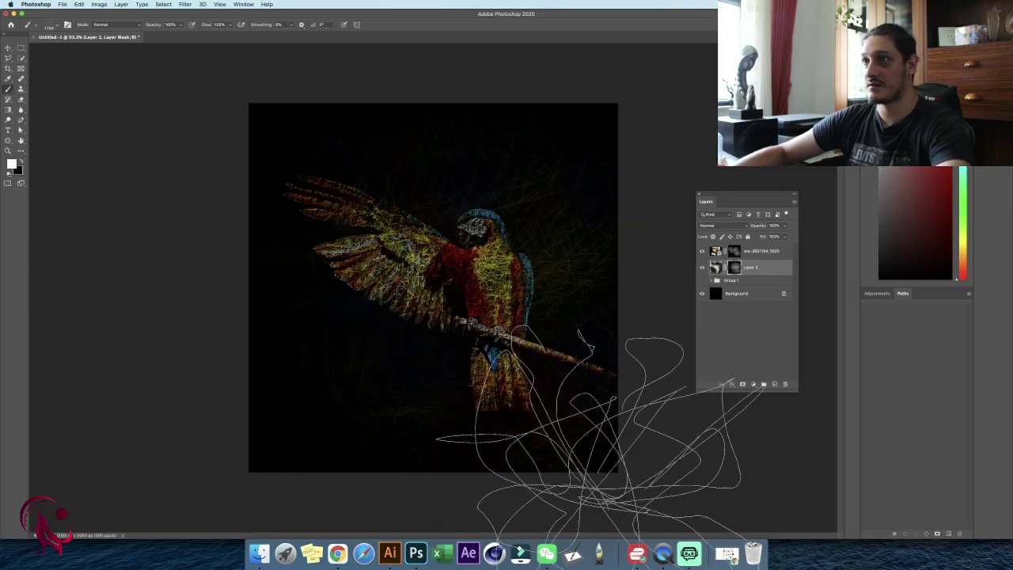
key("z")
left_click_drag(424, 313, 539, 380)
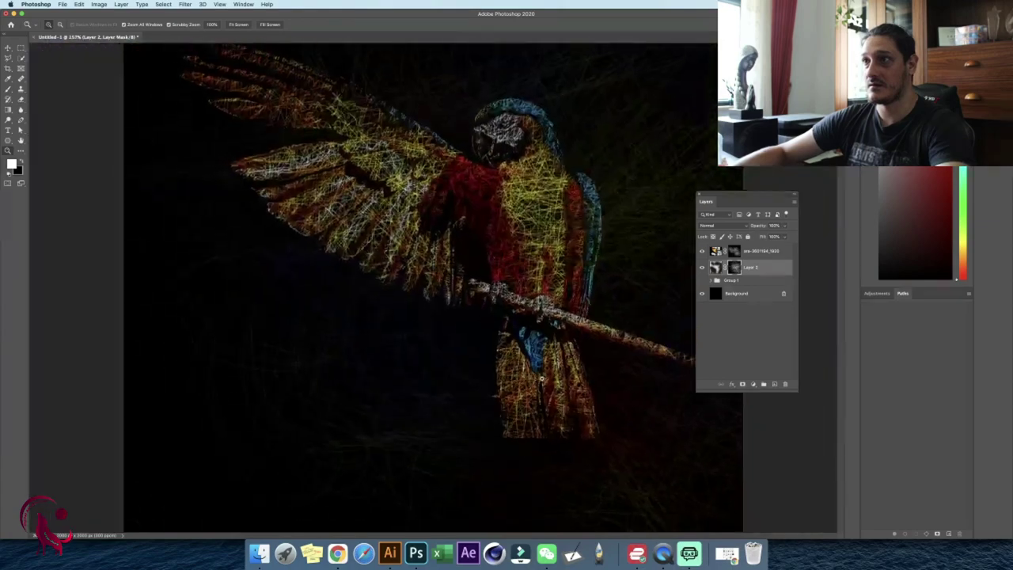
key("ctrl+z")
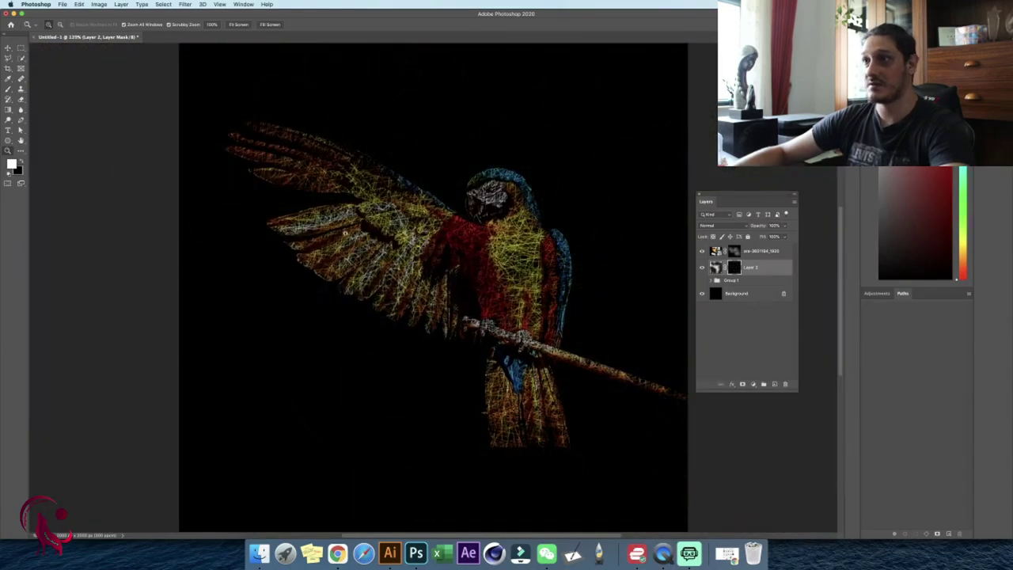
key("b")
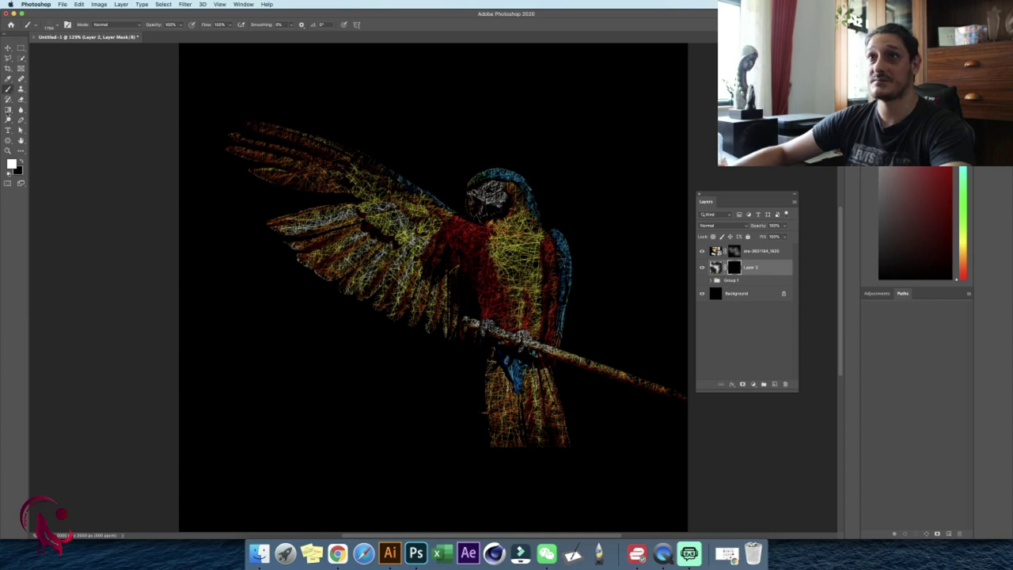
scroll(433, 288, "down", 5)
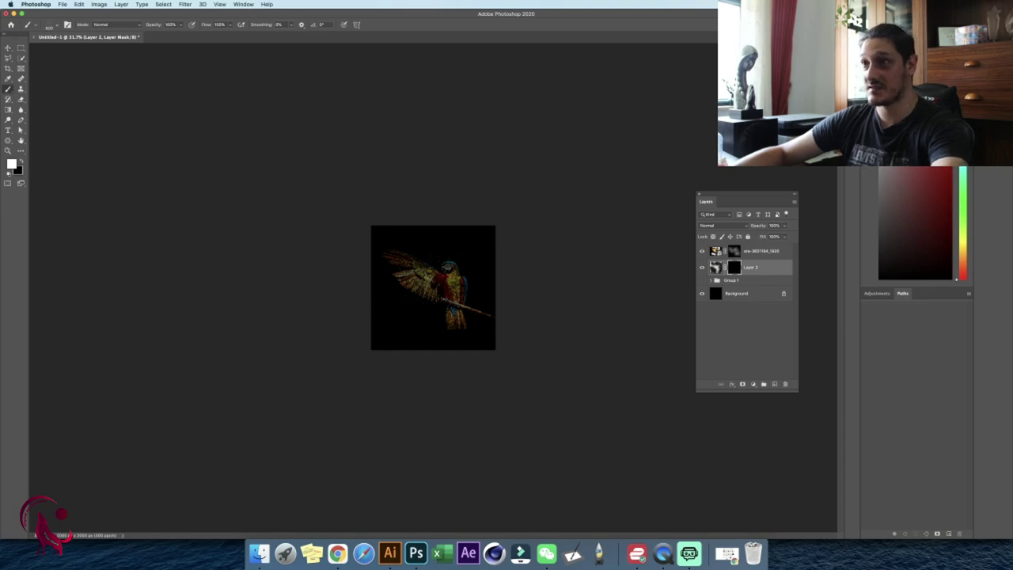
key("z")
scroll(430, 282, "up", 5)
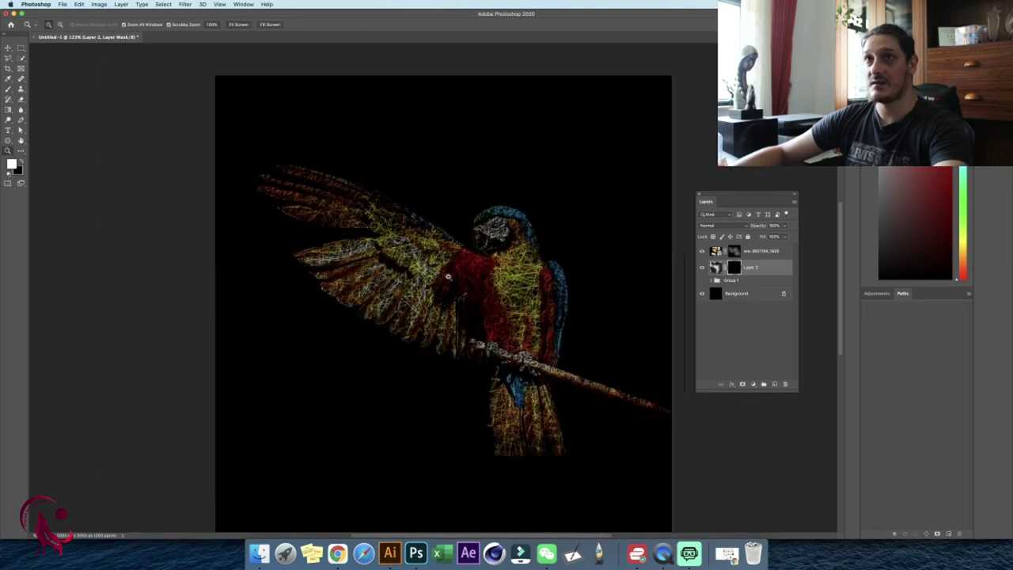
key("b")
left_click_drag(447, 276, 343, 228)
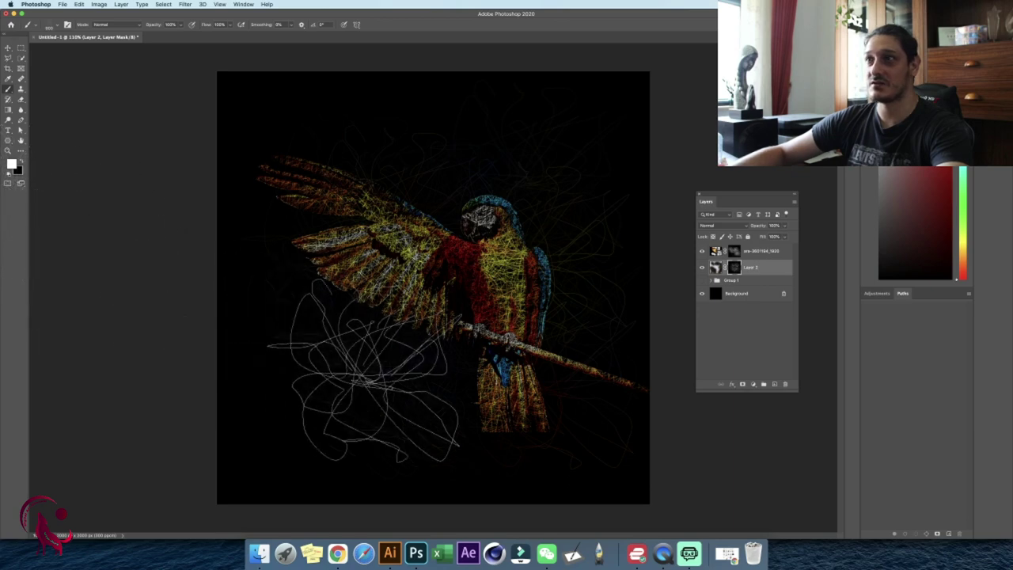
- Load the scribble2 brush at medium size and target Layer 2's image instead of its mask
left_click(49, 27)
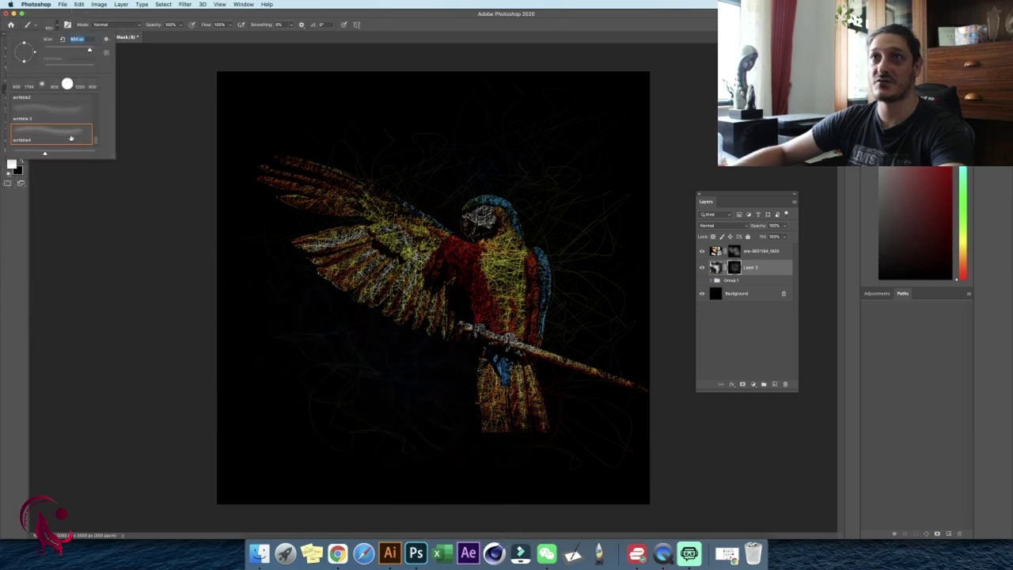
scroll(70, 137, "up", 2)
left_click(51, 123)
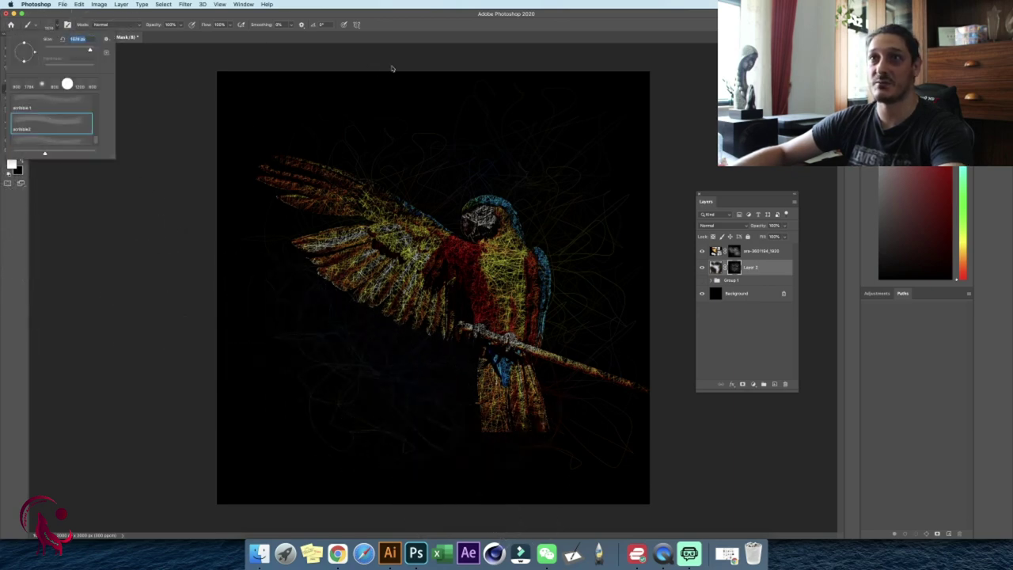
left_click(439, 249)
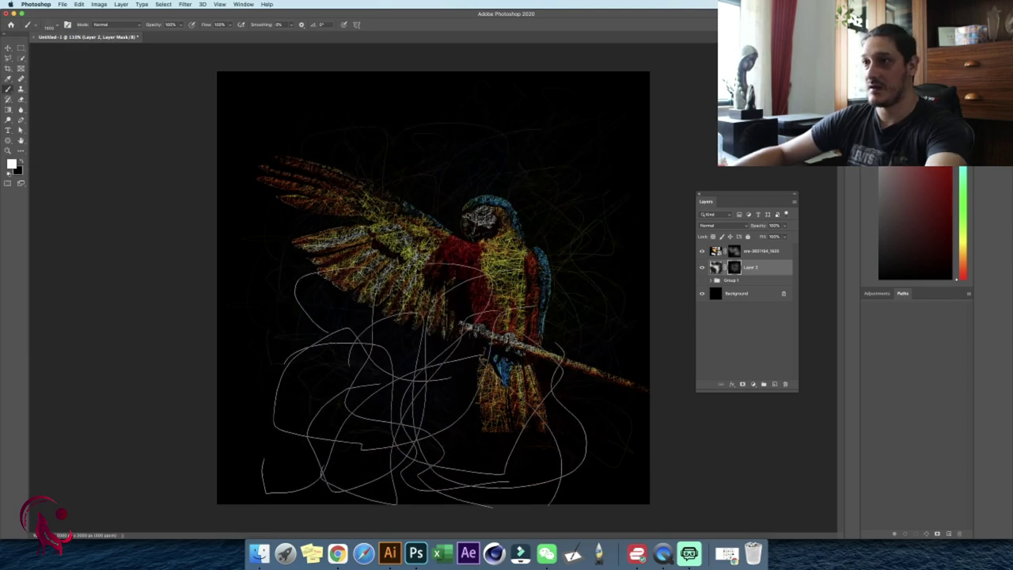
key("bracketleft")
key("bracketleft")
key("bracketleft")
key("bracketleft")
key("bracketleft")
key("bracketleft")
key("bracketleft")
key("bracketleft")
key("bracketleft")
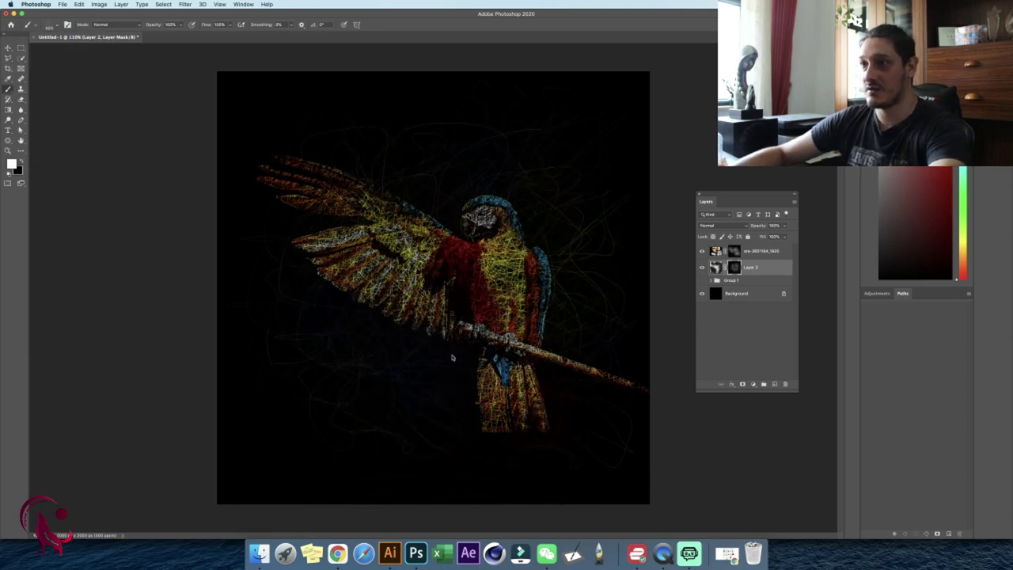
key("bracketright")
key("bracketright")
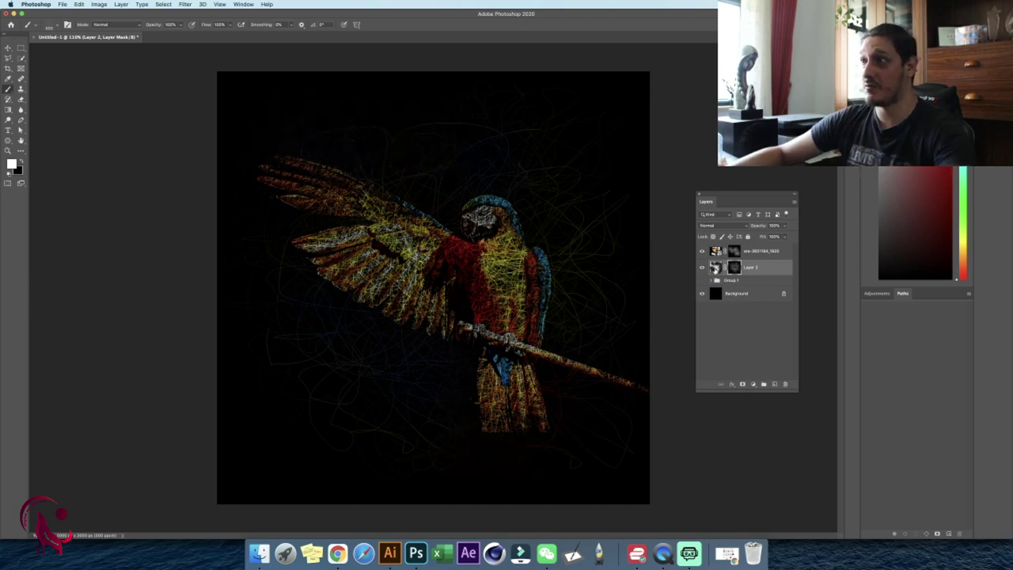
left_click(715, 268)
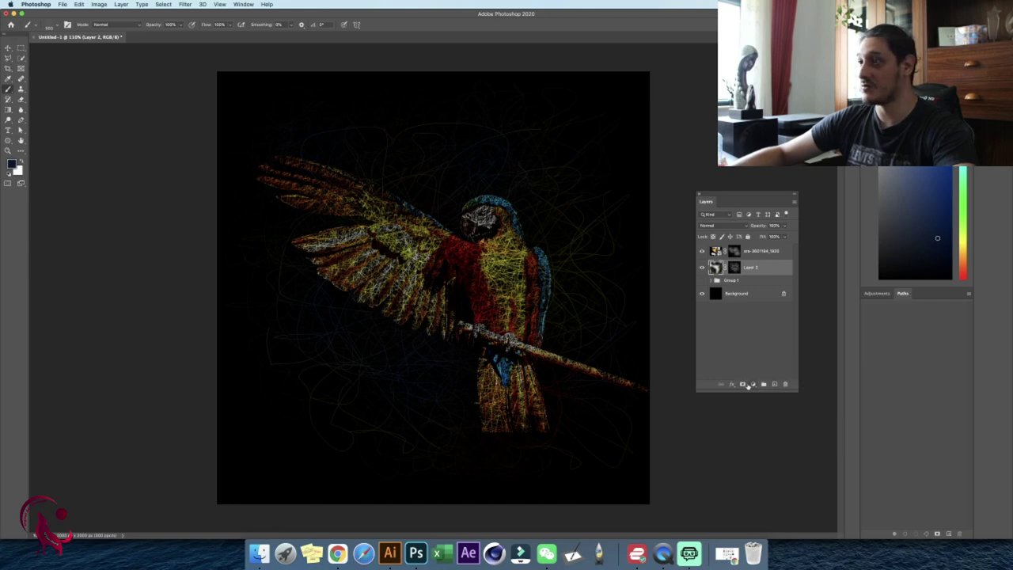
- Add a Brightness/Contrast adjustment layer to brighten the glow lines
left_click(752, 385)
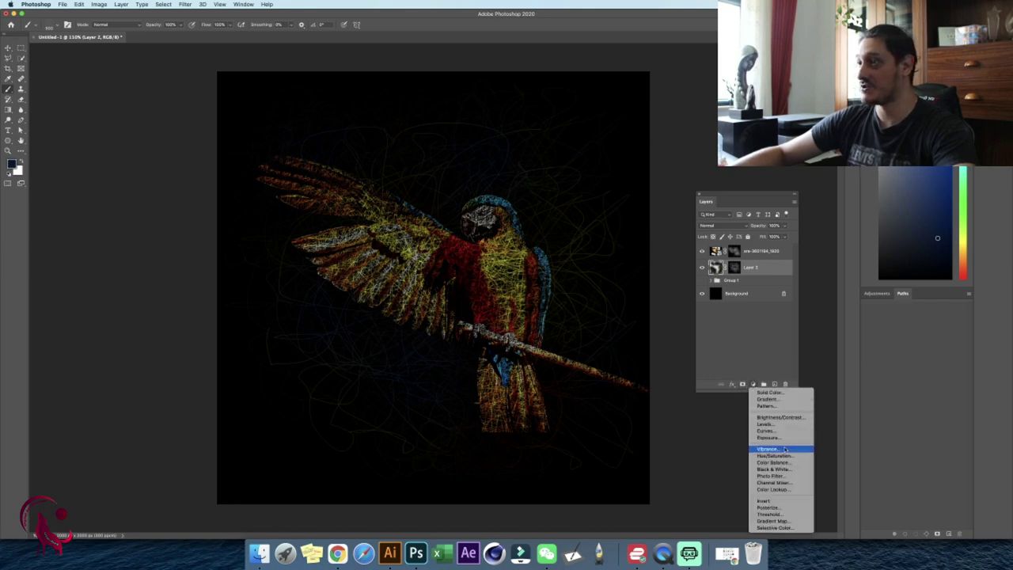
left_click(780, 417)
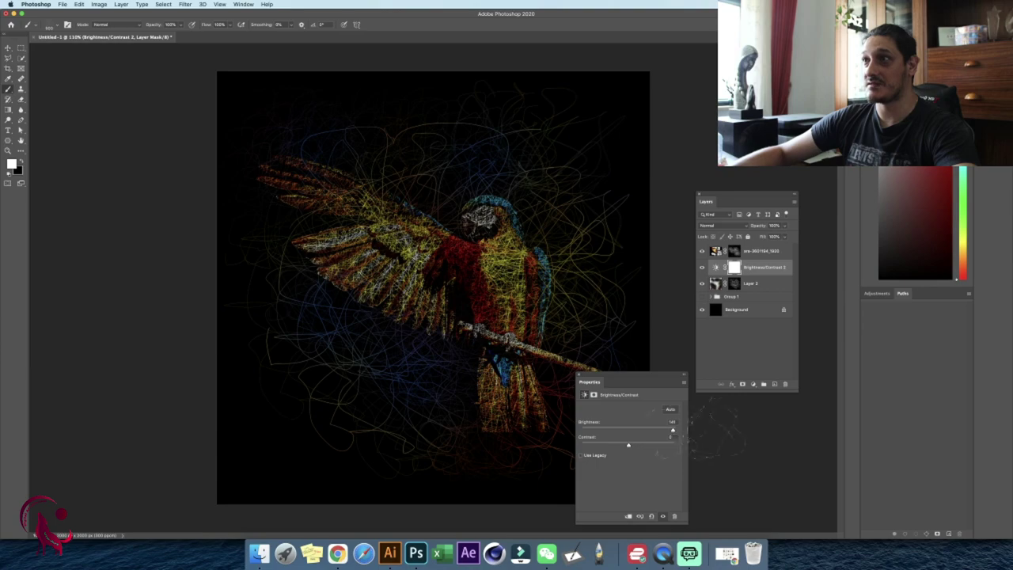
left_click(8, 49)
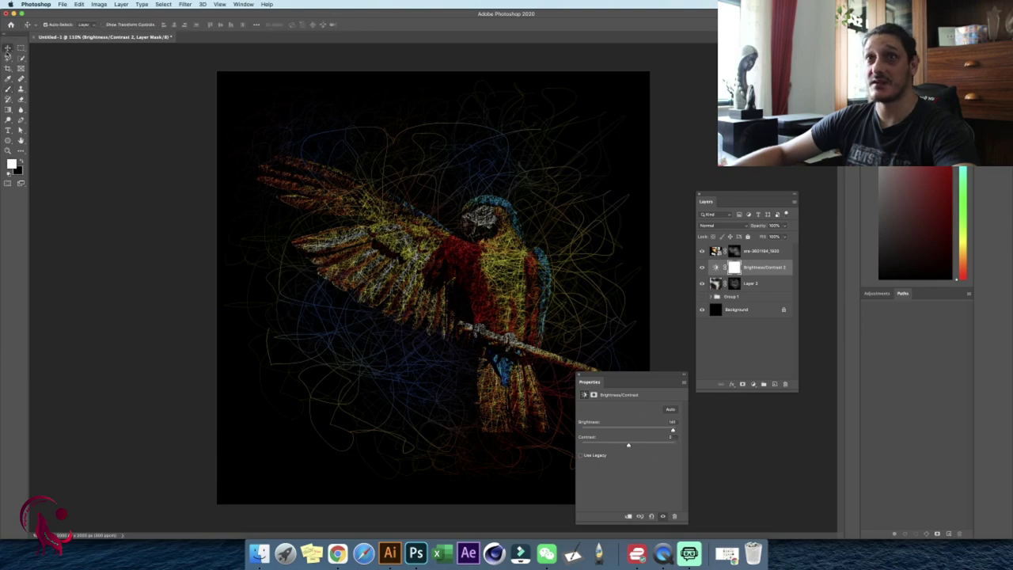
left_click(125, 170)
- Zoom to 300% on the parrot to inspect the lines by the left wing
key("z")
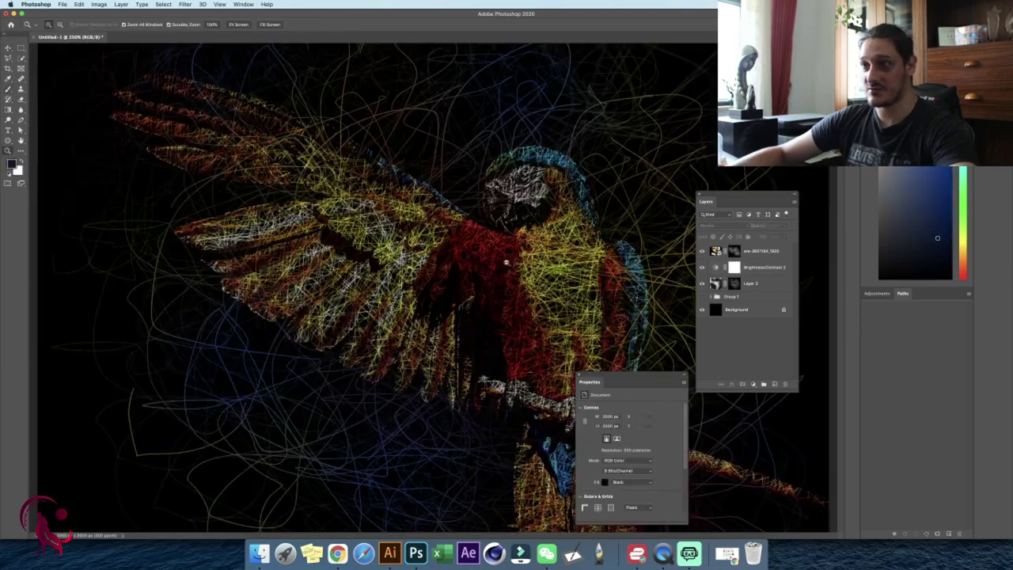
left_click(468, 251)
left_click(510, 265)
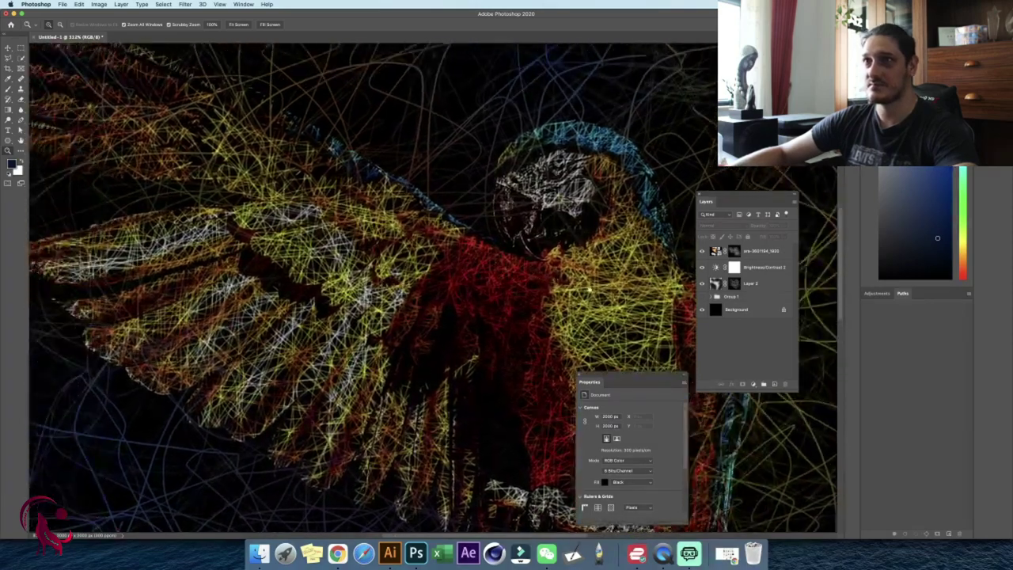
mouse_move(523, 266)
left_mouse_down()
mouse_move(631, 299)
mouse_move(473, 263)
mouse_move(497, 262)
left_mouse_up()
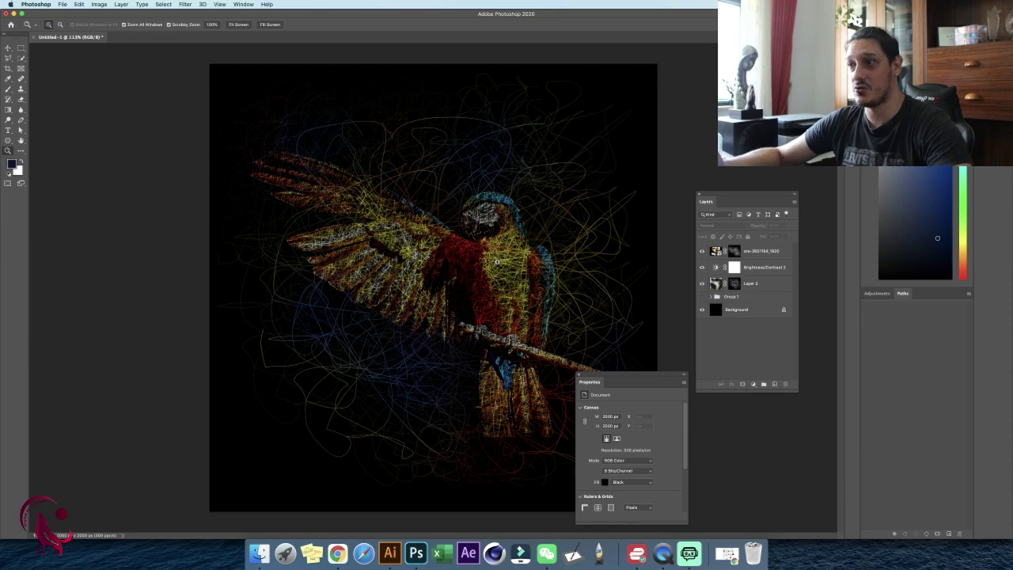
- Load redbubble.com in a new Chrome tab and bring up the Downloads folder
left_click(337, 552)
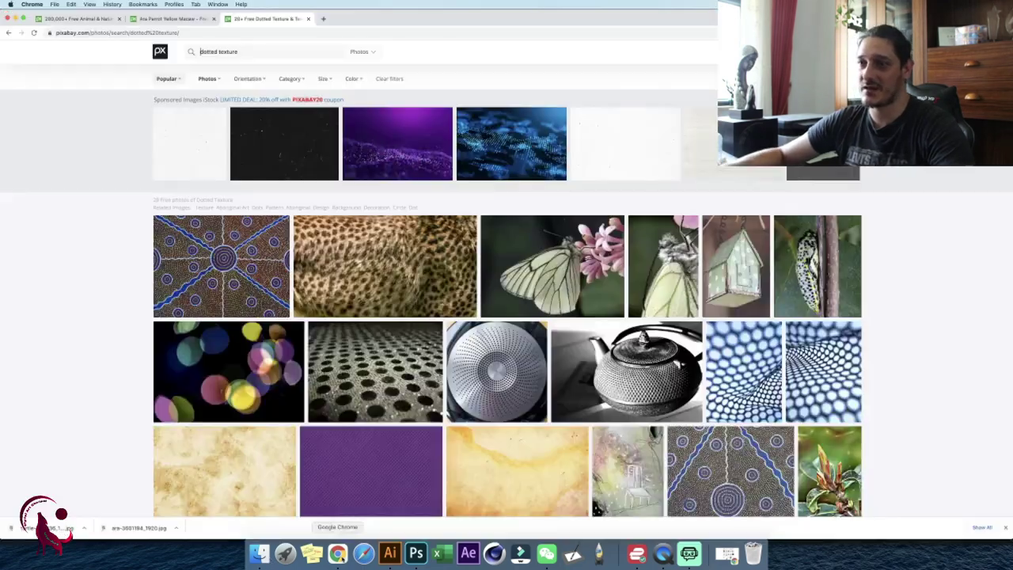
left_click(324, 19)
type("redbubble.com")
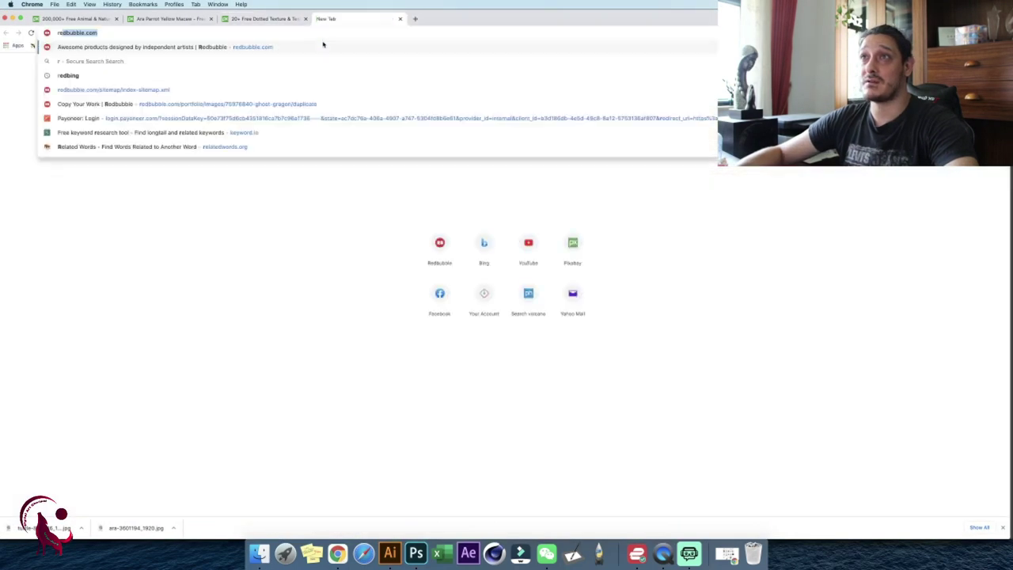
key("Return")
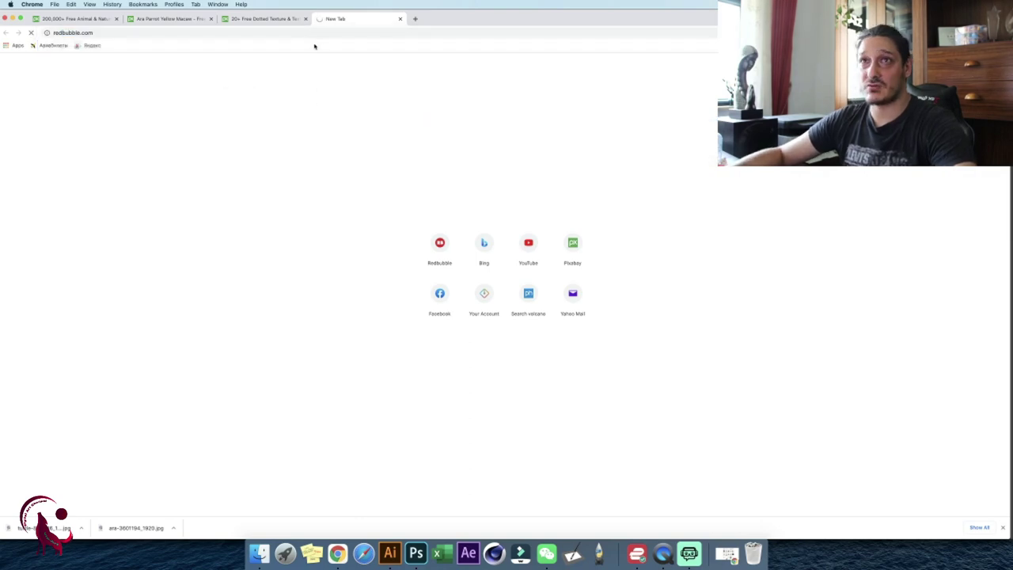
left_click(258, 552)
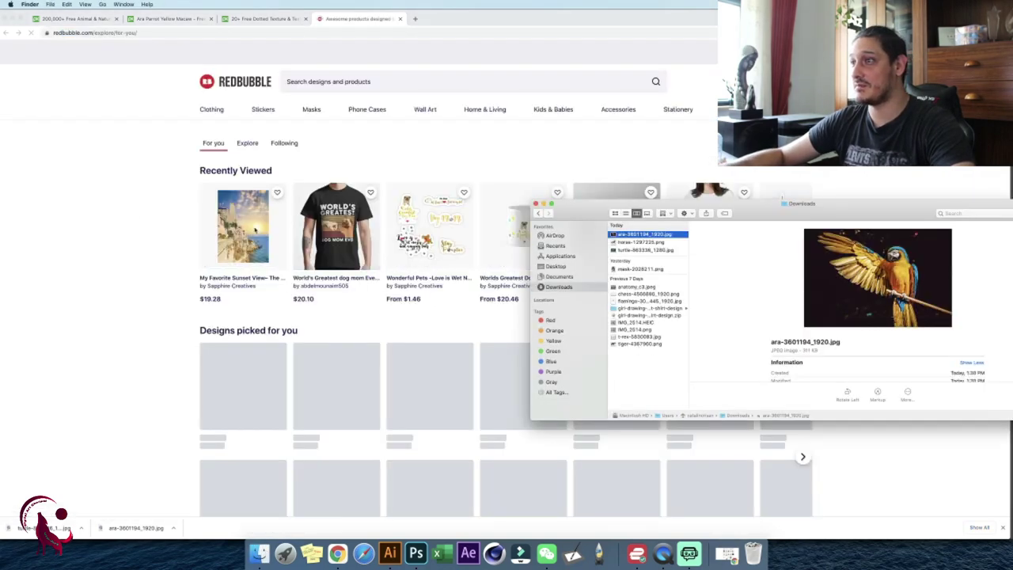
- Bring the Redbubble page back to the front
left_click(163, 209)
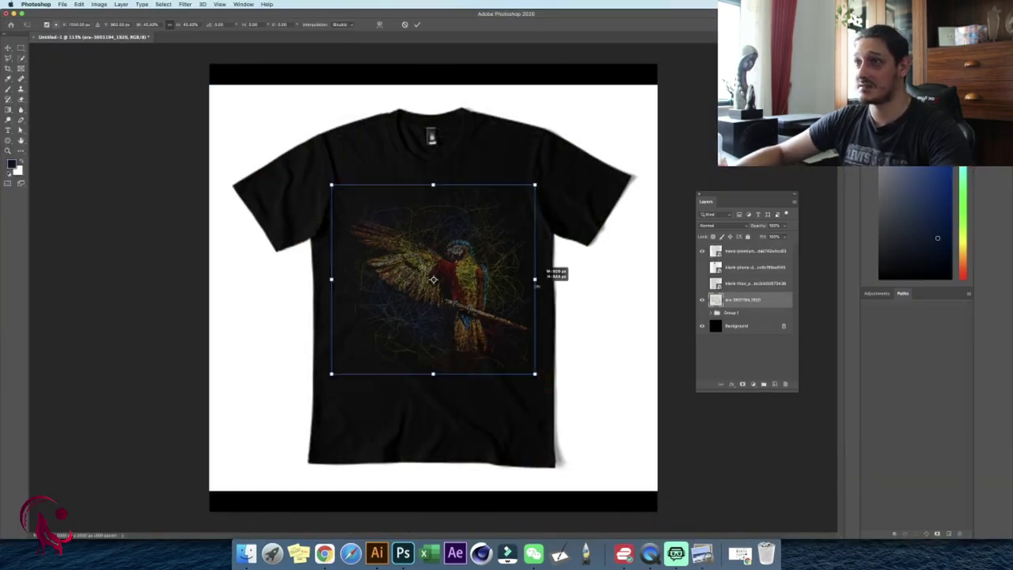
- Shrink the parrot and move it up onto the t-shirt chest
mouse_move(535, 286)
left_mouse_down()
mouse_move(481, 267)
mouse_move(480, 254)
left_mouse_up()
key("Return")
key("z")
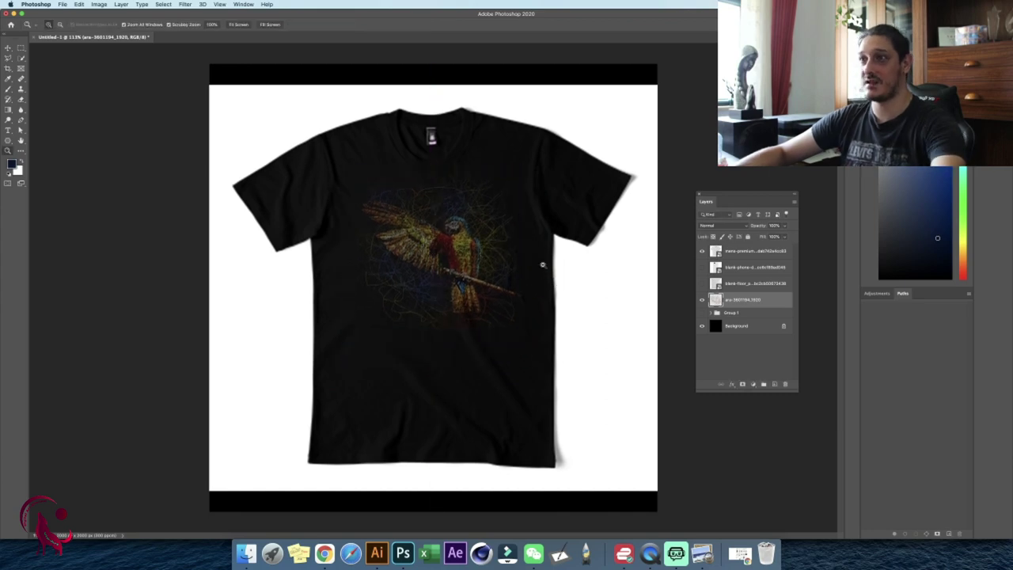
mouse_move(506, 239)
left_mouse_down()
mouse_move(528, 242)
mouse_move(515, 235)
mouse_move(510, 249)
left_mouse_up()
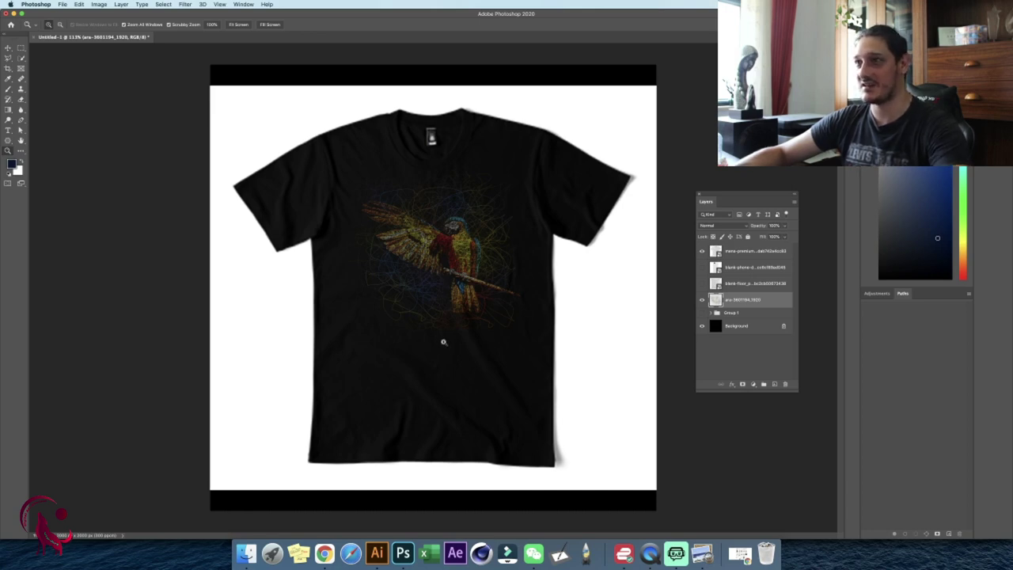
- Swap to the phone case mockup and centre the parrot on it
left_click(702, 252)
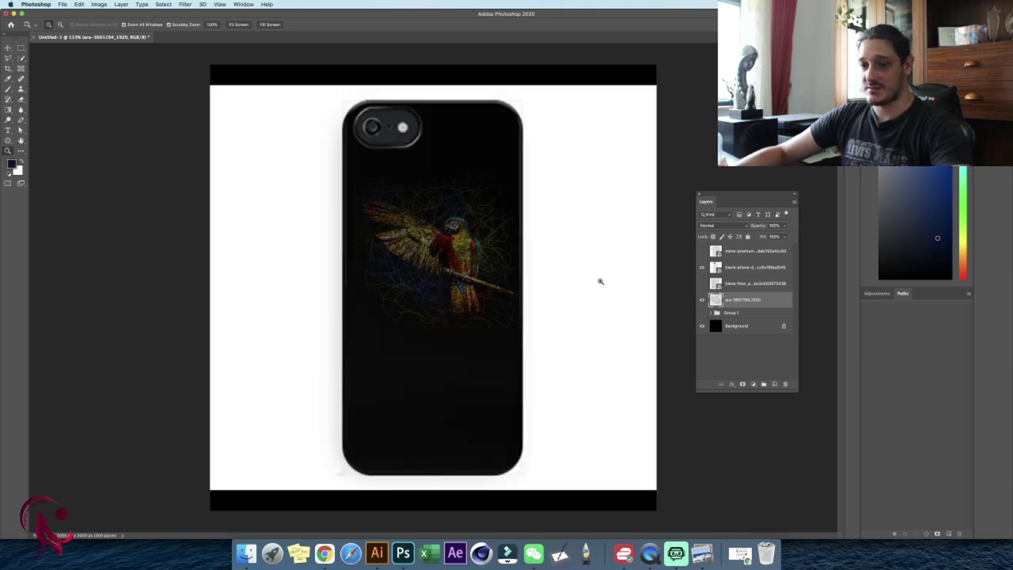
key("ctrl+t")
left_click_drag(502, 262, 514, 288)
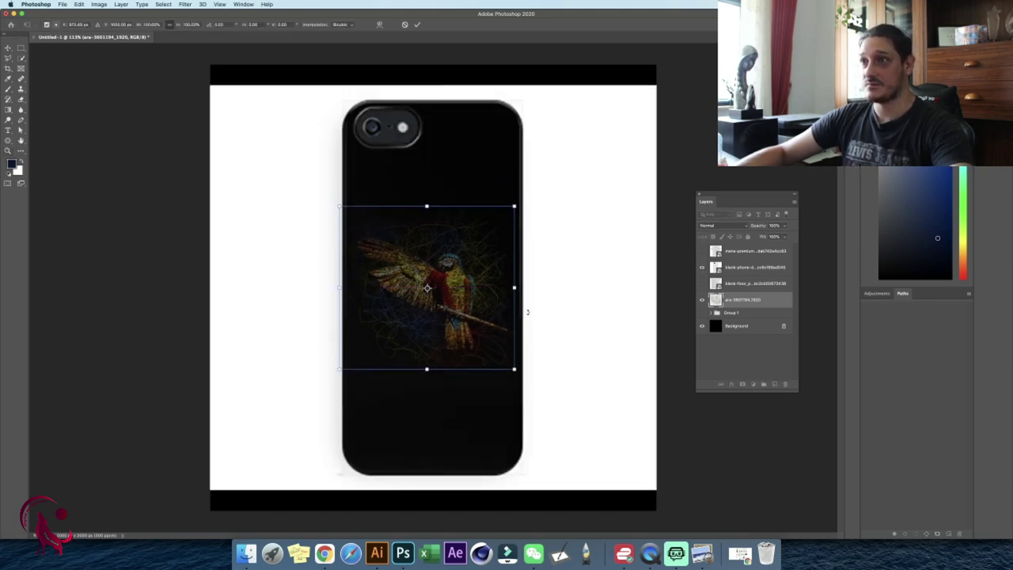
key("Return")
key("z")
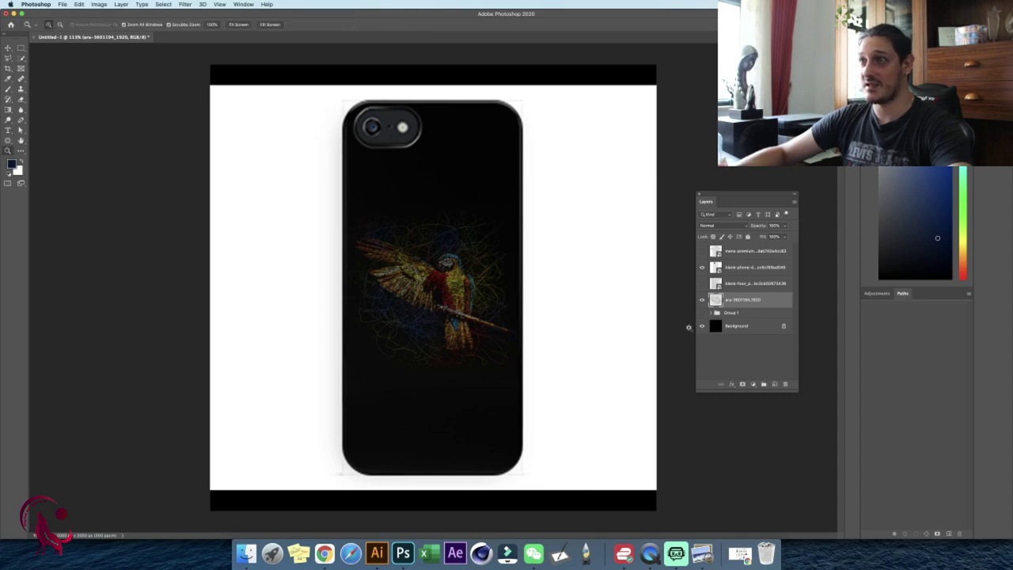
- Switch to the pillow mockup and enlarge the parrot to fill it
left_click(701, 267)
left_click(701, 283)
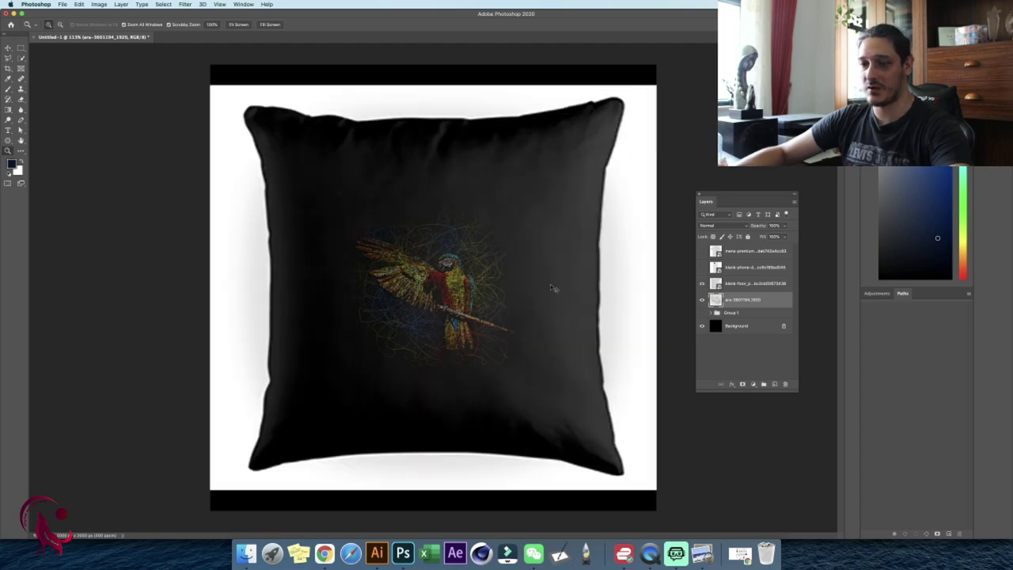
key("ctrl+t")
mouse_move(515, 288)
left_mouse_down()
mouse_move(596, 287)
mouse_move(586, 288)
left_mouse_up()
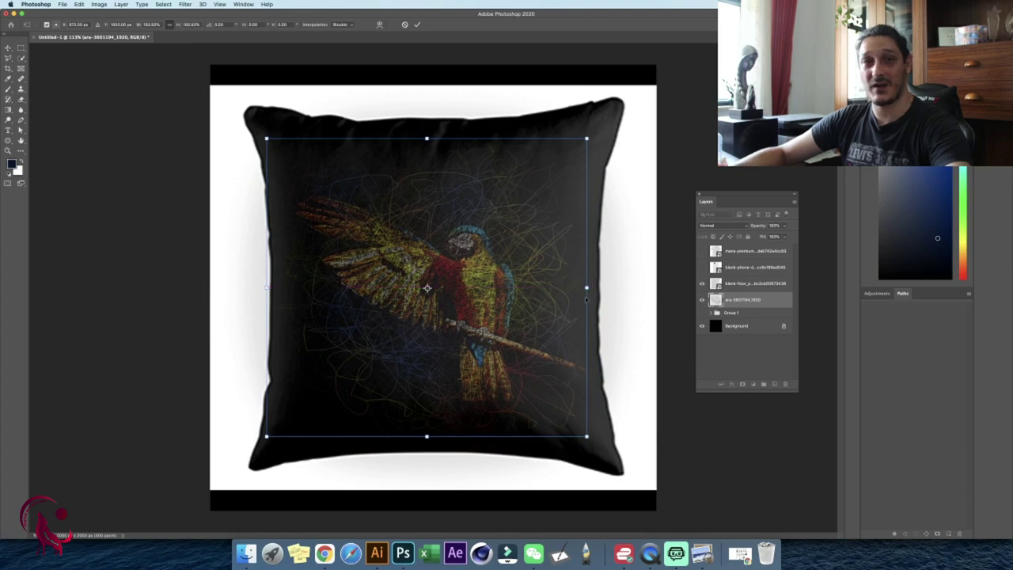
key("z")
left_click(710, 313)
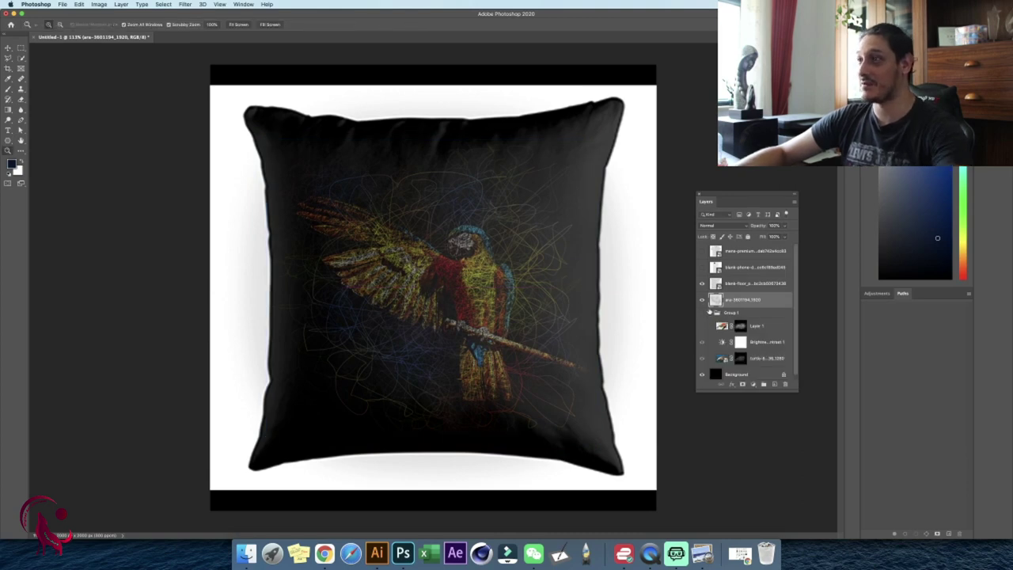
- Hide the parrot and group the turtle and brightness layers into Group 2
left_click(701, 283)
left_click(701, 325)
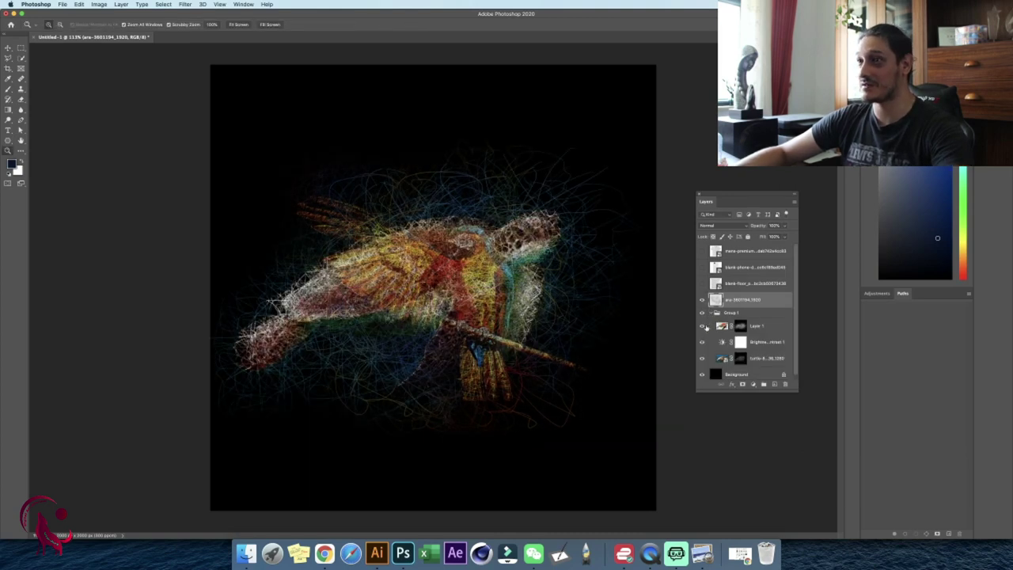
left_click(701, 300)
key("ctrl+g")
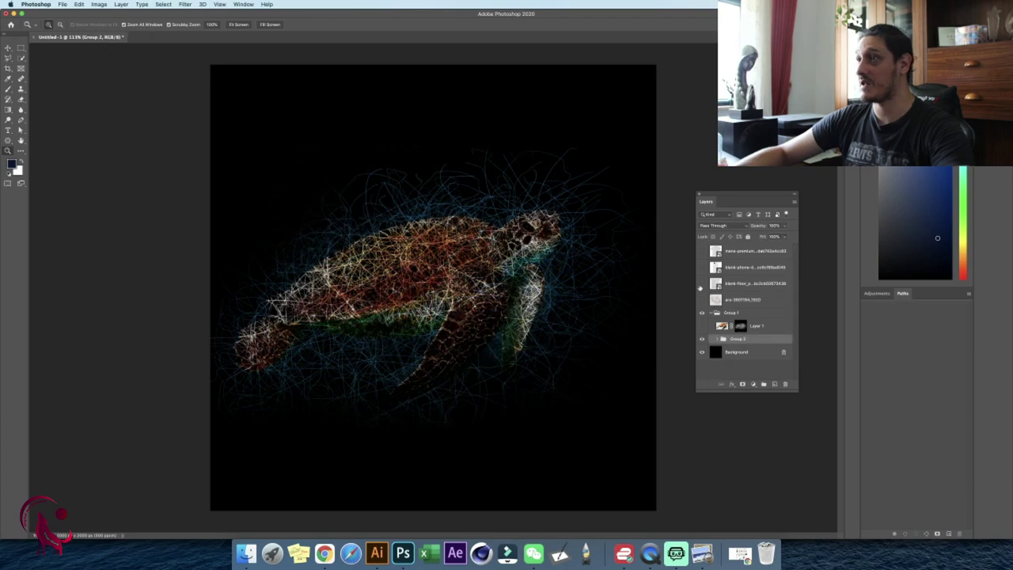
- Show the t-shirt mockup and shrink the turtle to fit the chest
left_click(701, 251)
key("ctrl+t")
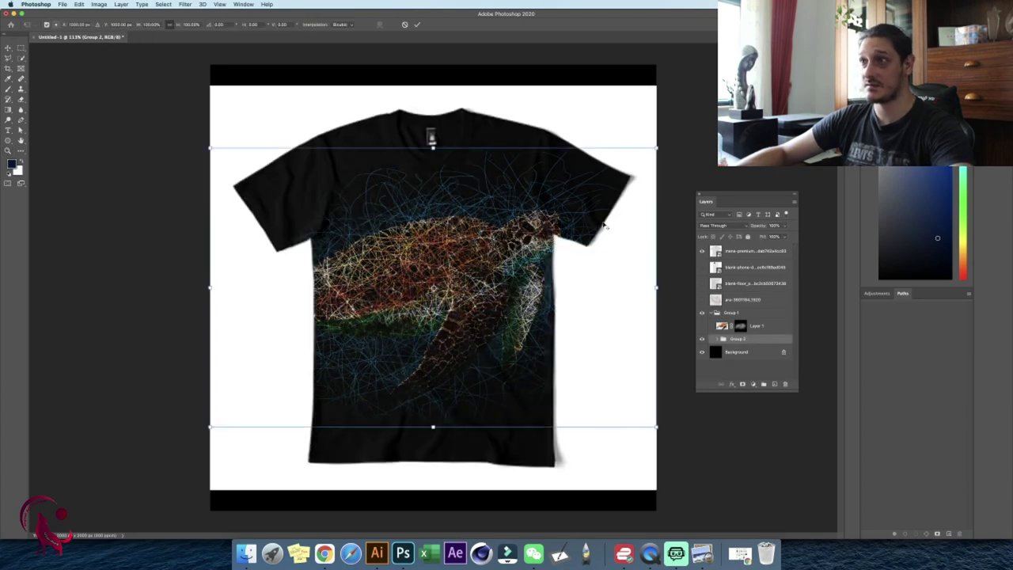
mouse_move(656, 148)
left_mouse_down()
mouse_move(545, 231)
mouse_move(526, 209)
left_mouse_up()
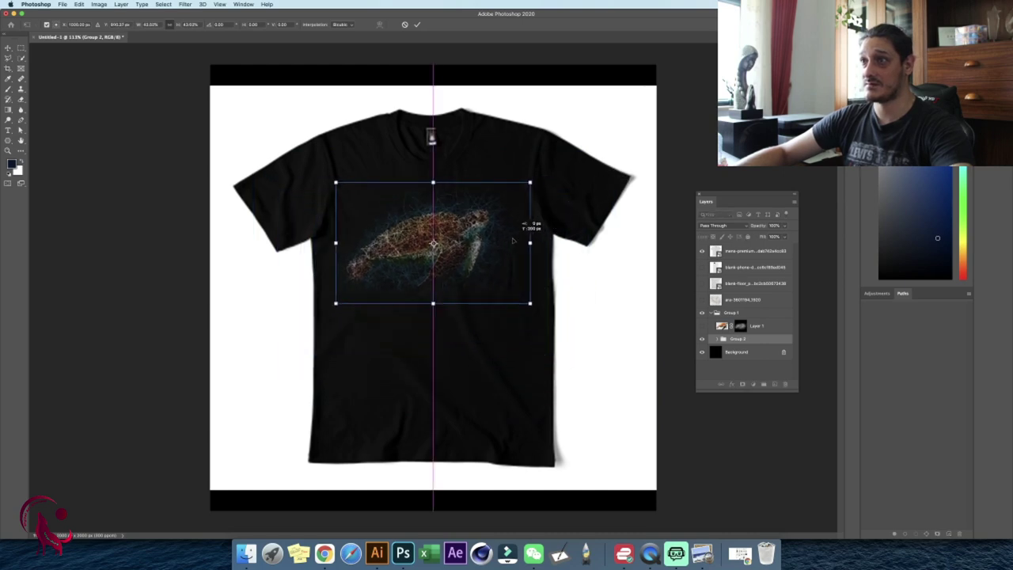
key("Return")
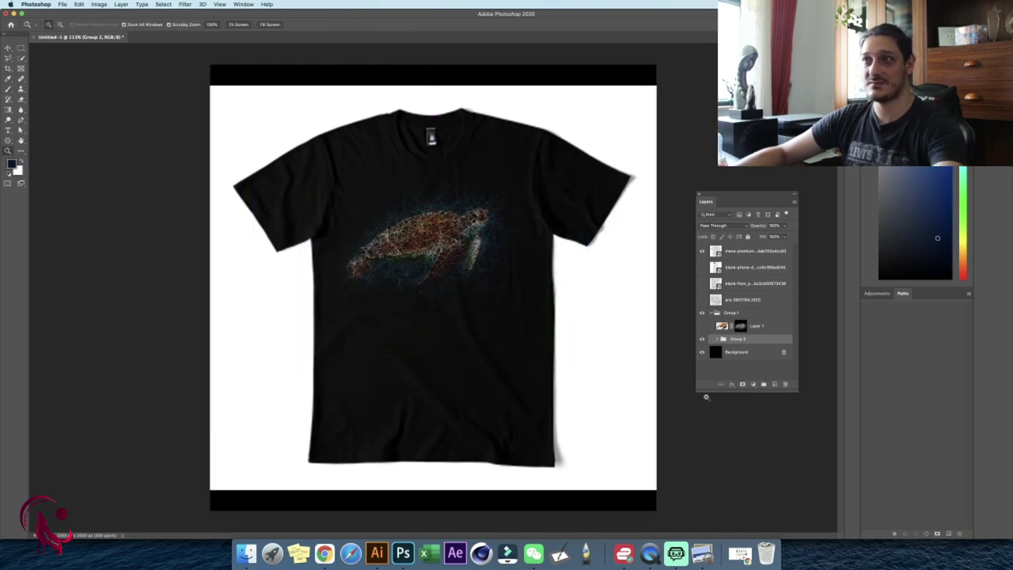
- On the phone case, rotate the turtle 90° and enlarge it along the phone's length
left_click(701, 251)
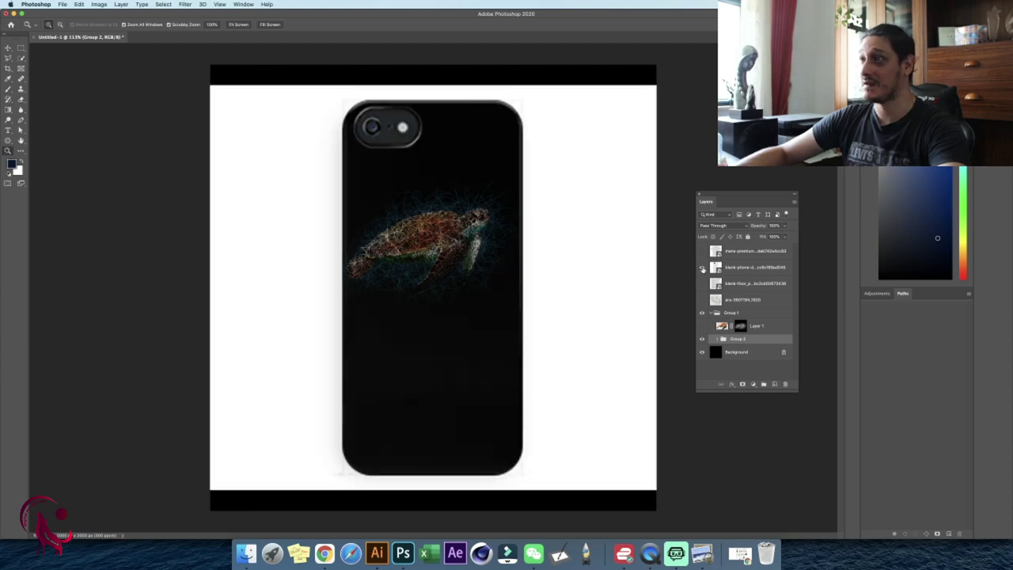
key("ctrl+t")
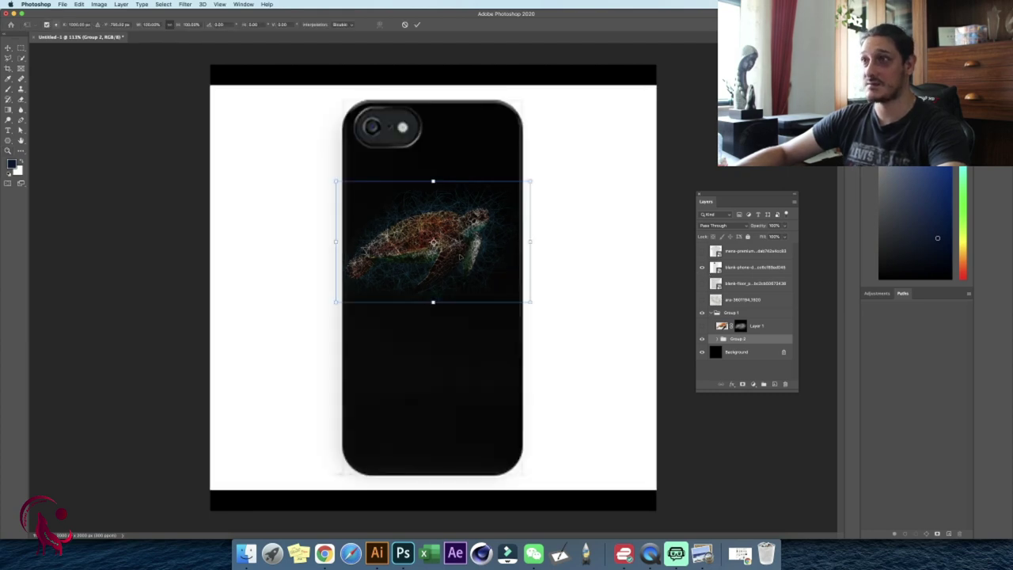
left_click_drag(510, 252, 510, 300)
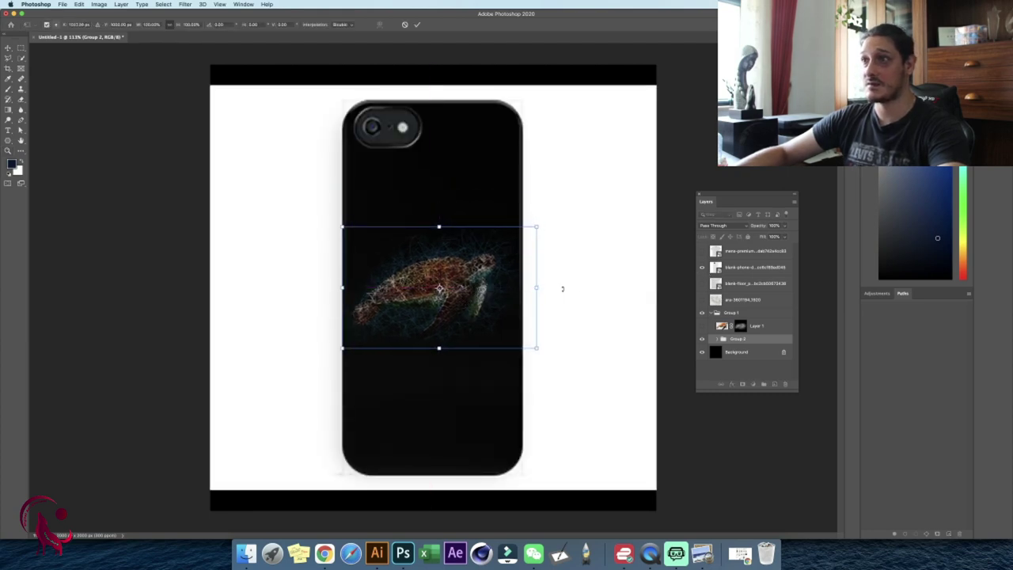
key("Return")
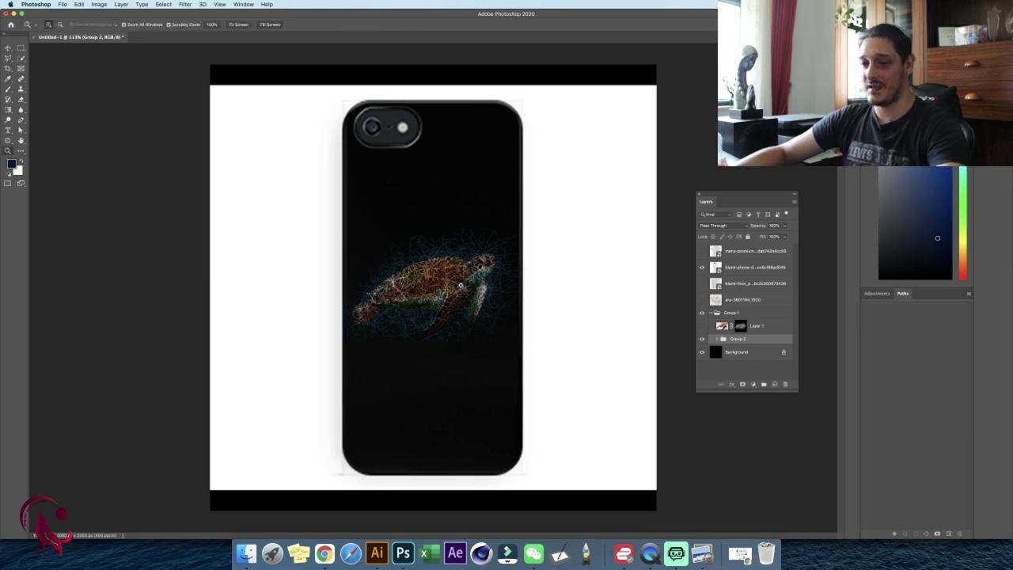
key("ctrl+t")
left_click_drag(565, 229, 402, 209)
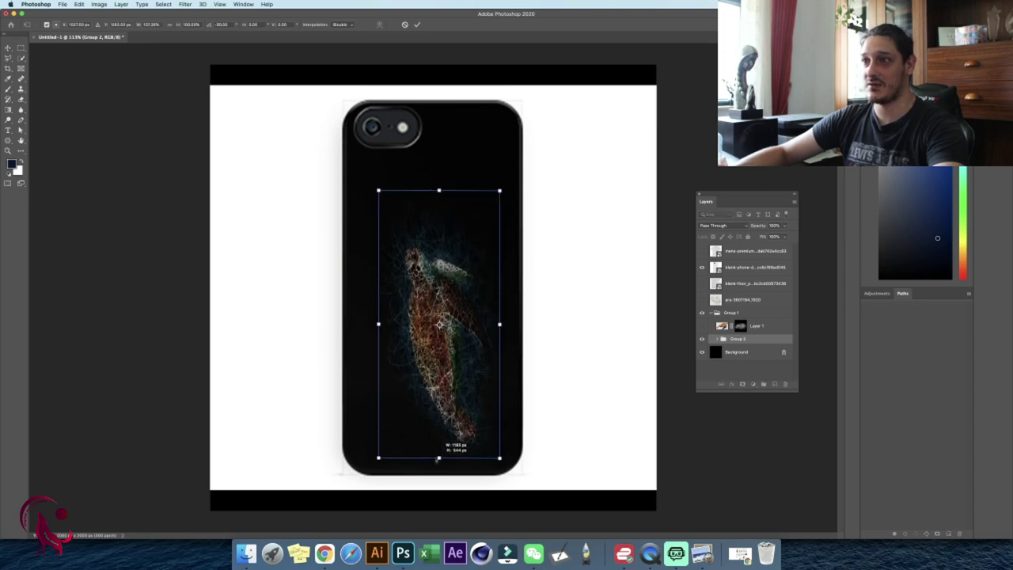
left_click_drag(438, 385, 438, 465)
left_click_drag(444, 378, 436, 347)
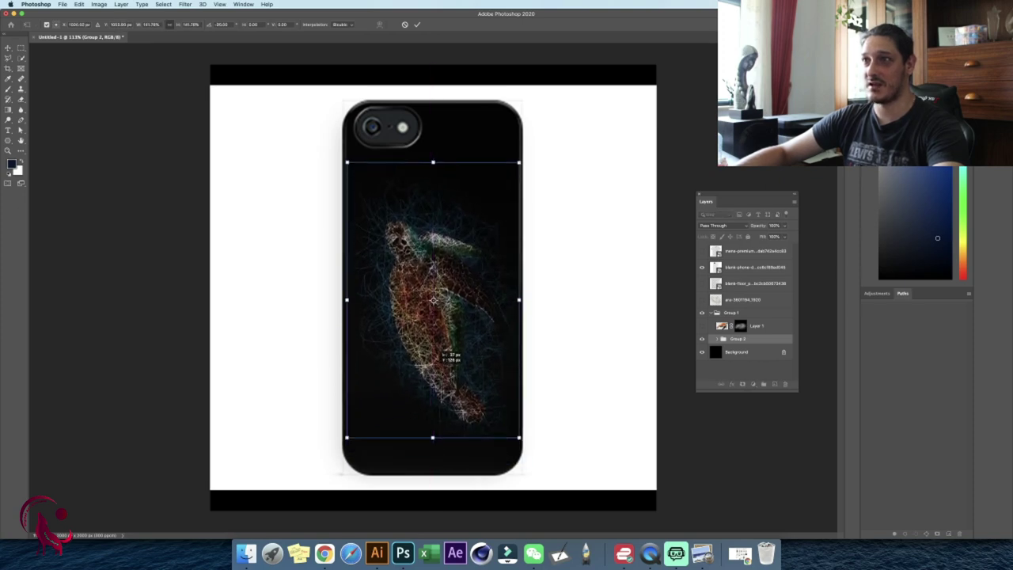
key("Return")
key("z")
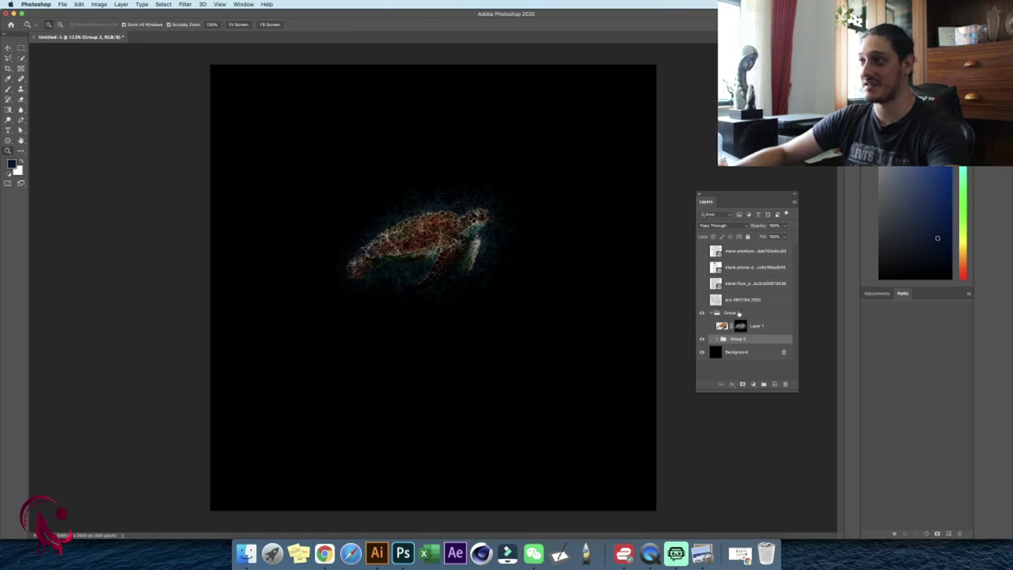
- Show the pillow mockup and enlarge the turtle, moving it down on the pillow
left_click(701, 286)
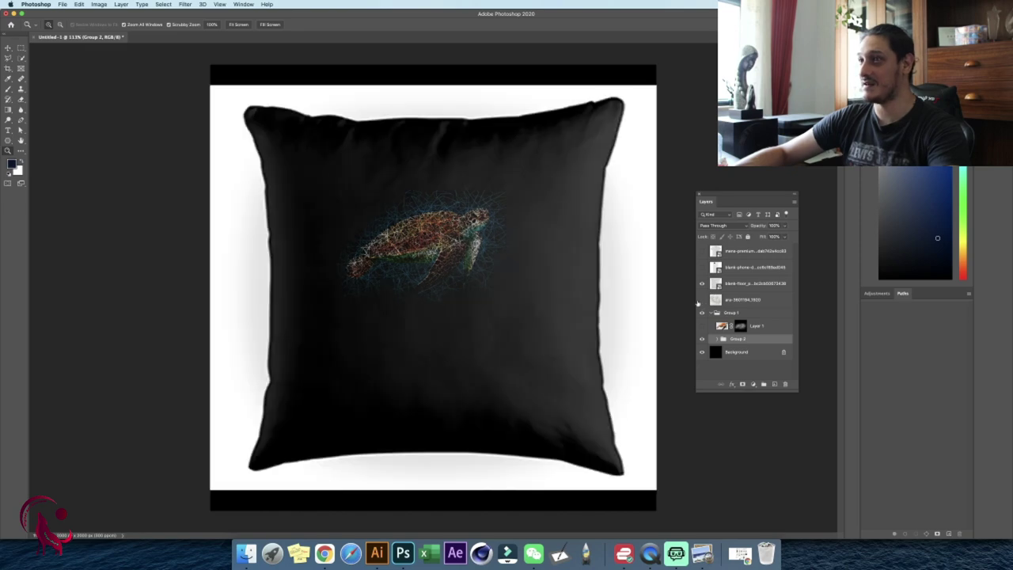
key("ctrl+t")
left_click_drag(528, 241, 613, 241)
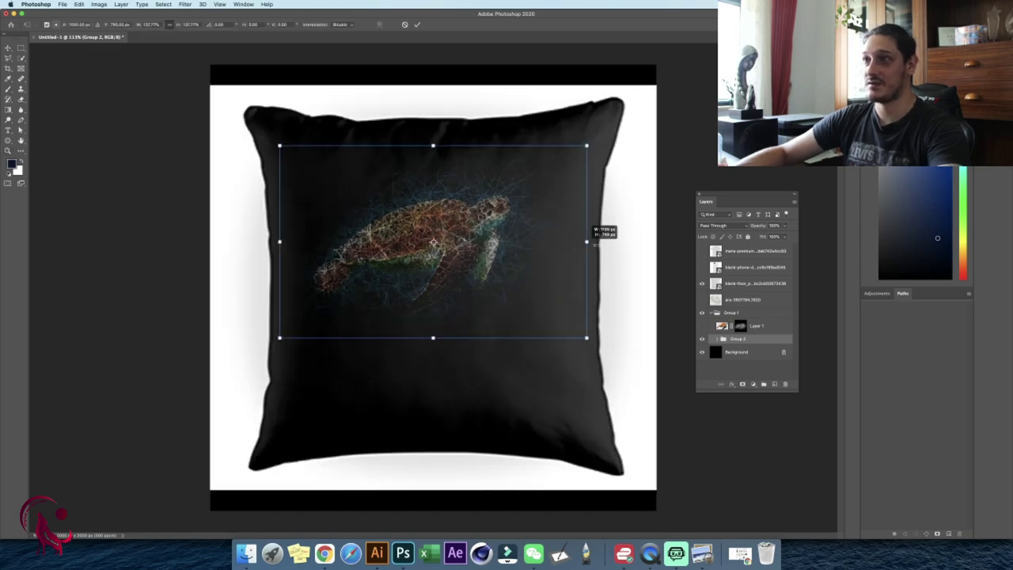
left_click_drag(521, 256, 511, 294)
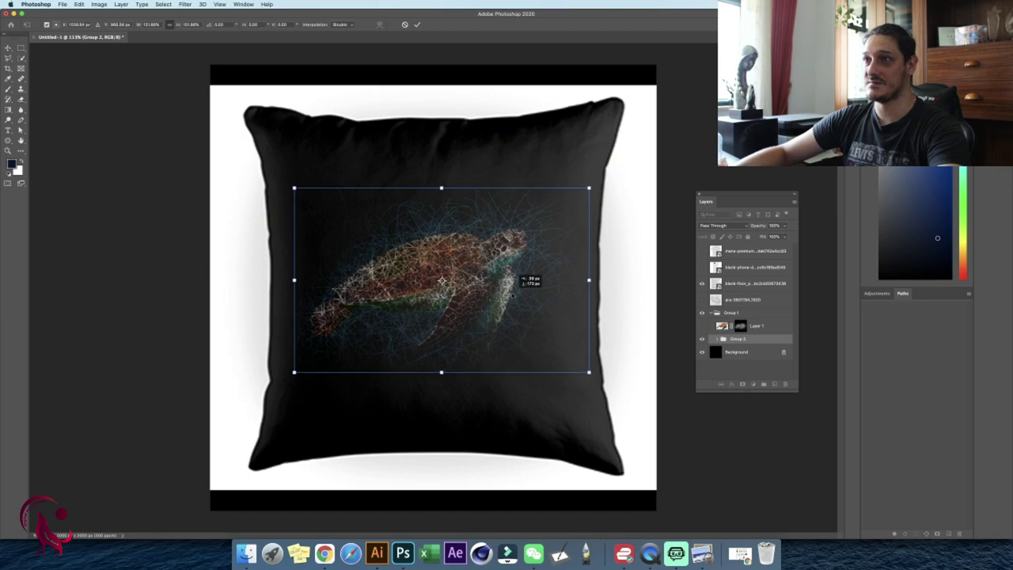
key("Return")
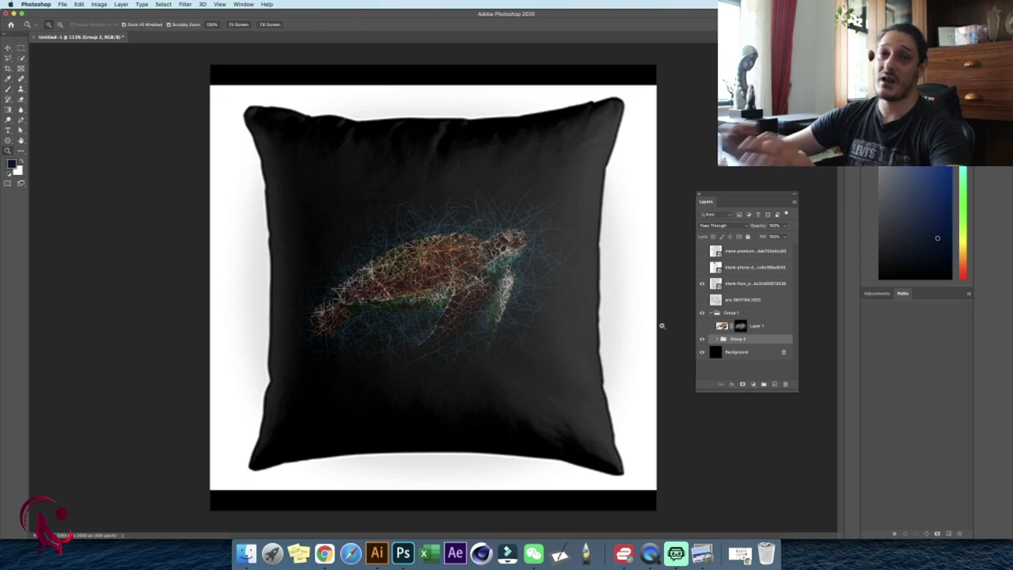